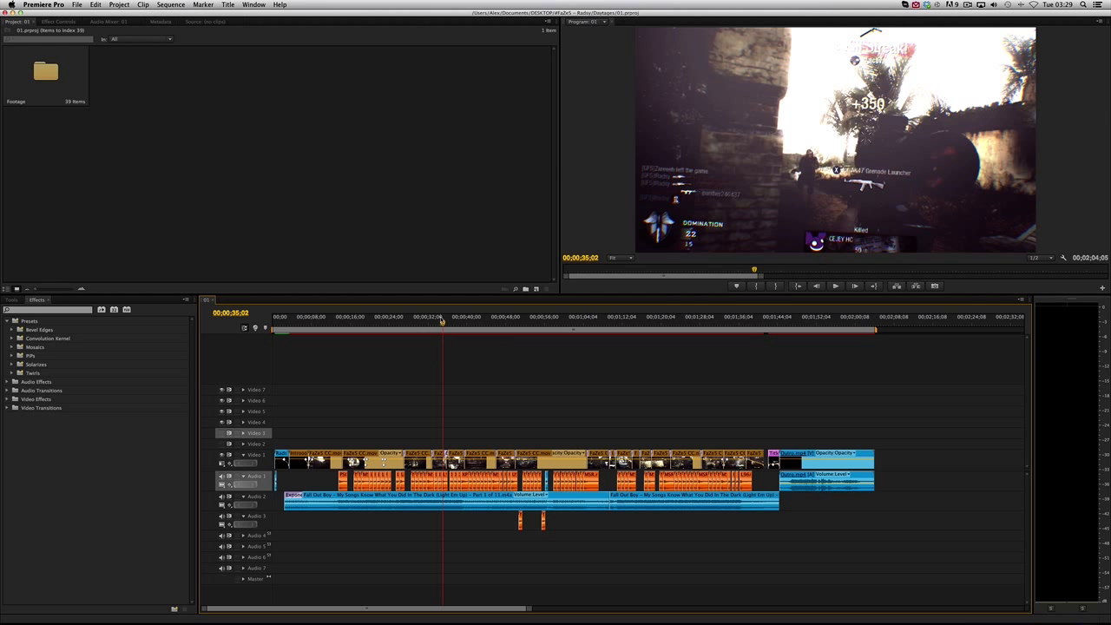
Scrub the sequence back through the gameplay clips to around the 16-second mark to review the footage
left_click(440, 322)
left_click_drag(441, 322, 420, 333)
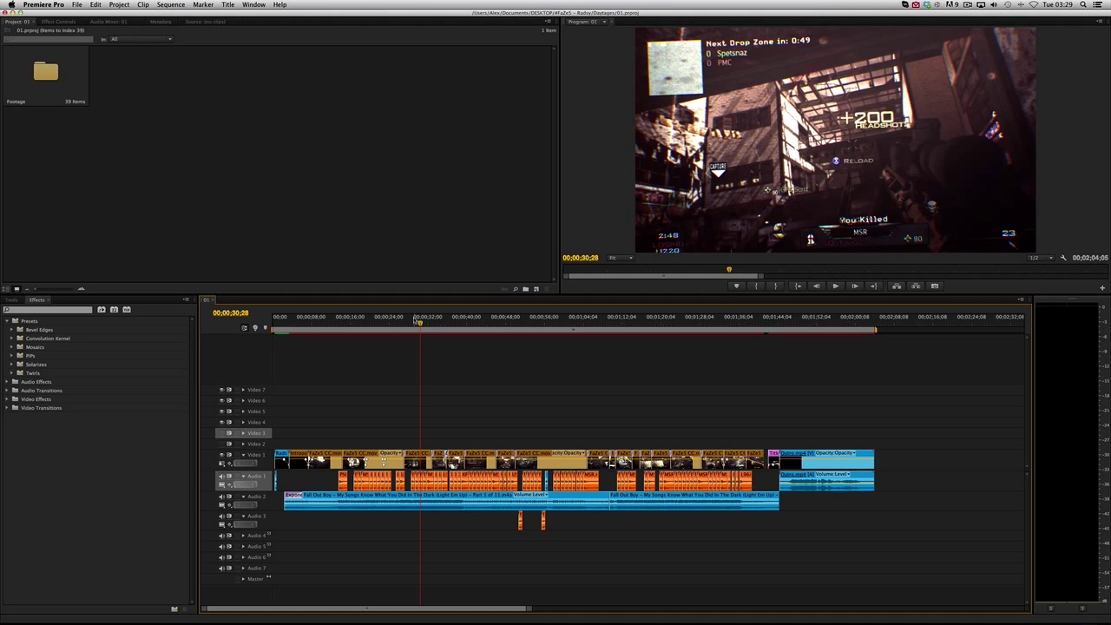
left_click_drag(418, 323, 348, 323)
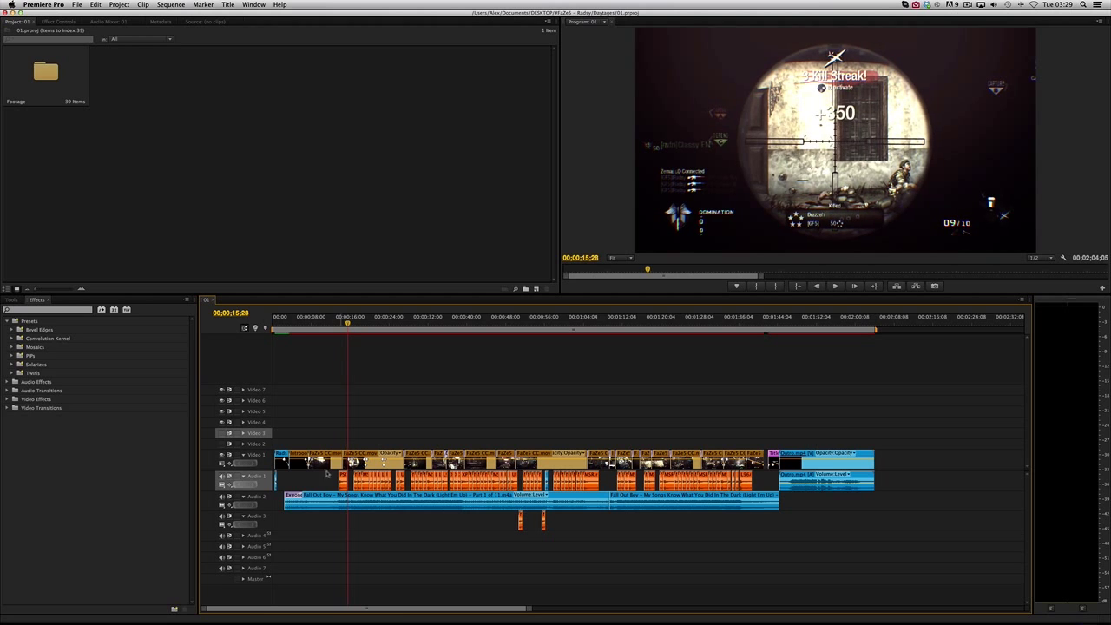
mouse_move(213, 601)
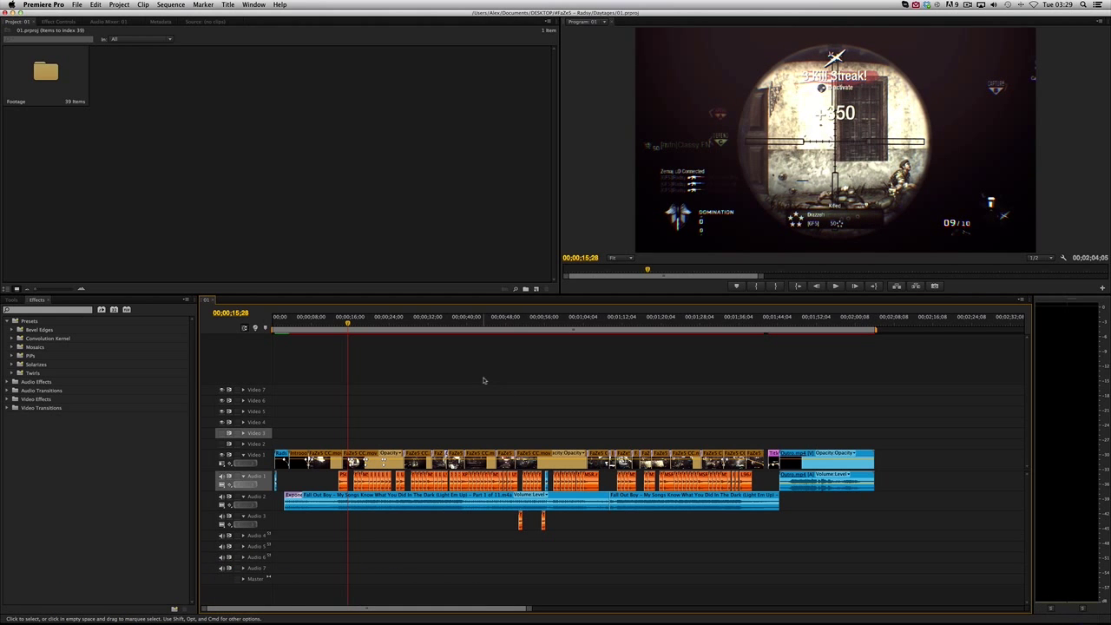
left_click(208, 590)
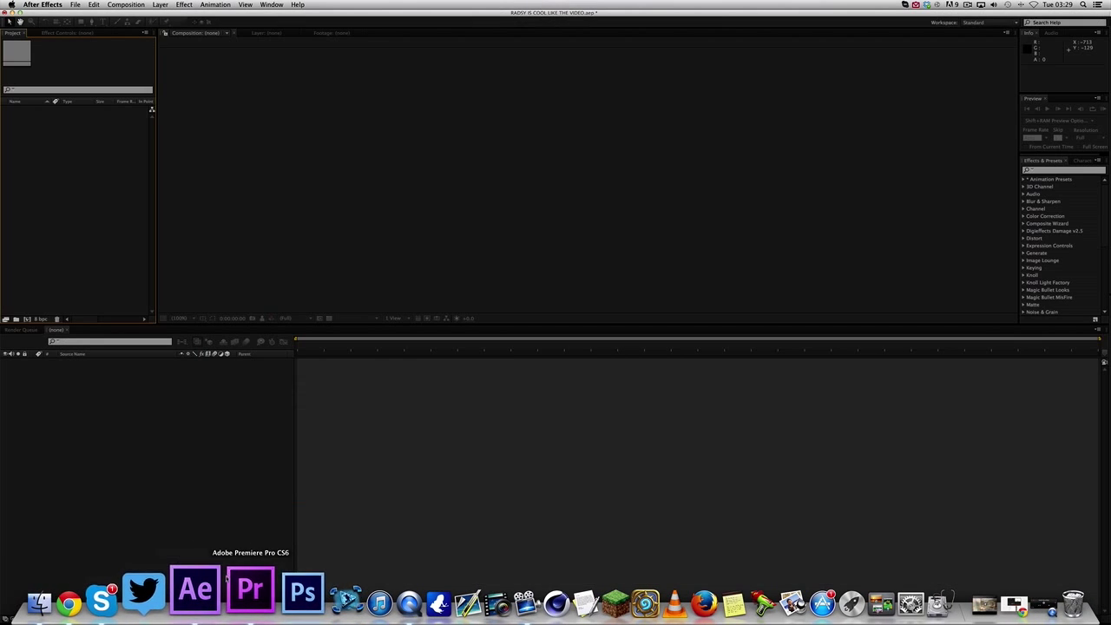
left_click(228, 587)
View the Mac's system information and close it again
left_click(12, 4)
left_click(44, 15)
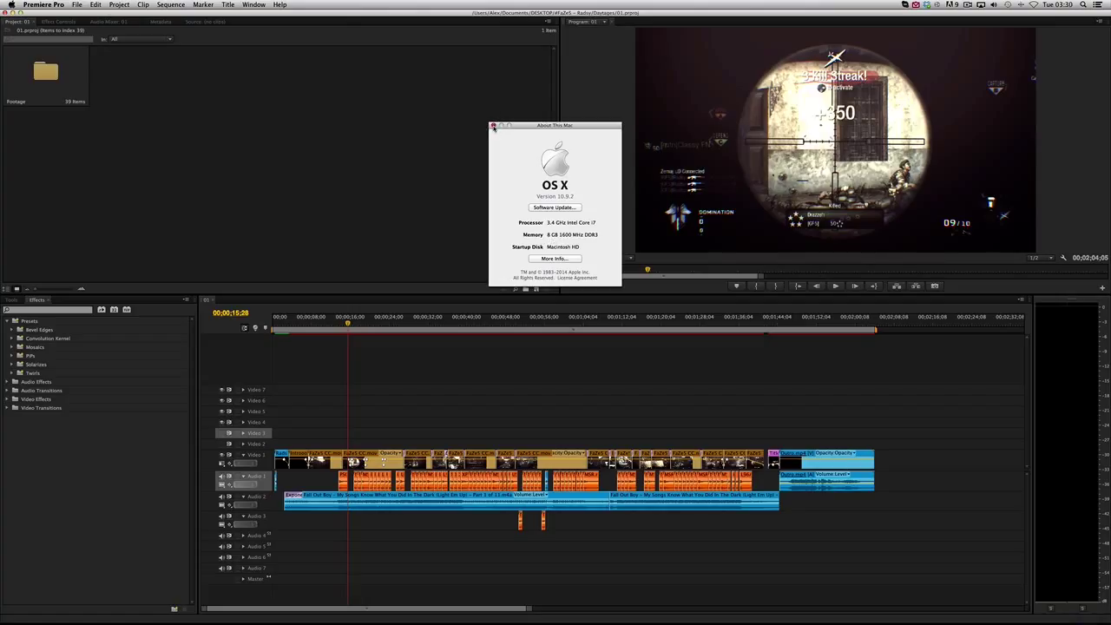
left_click(493, 126)
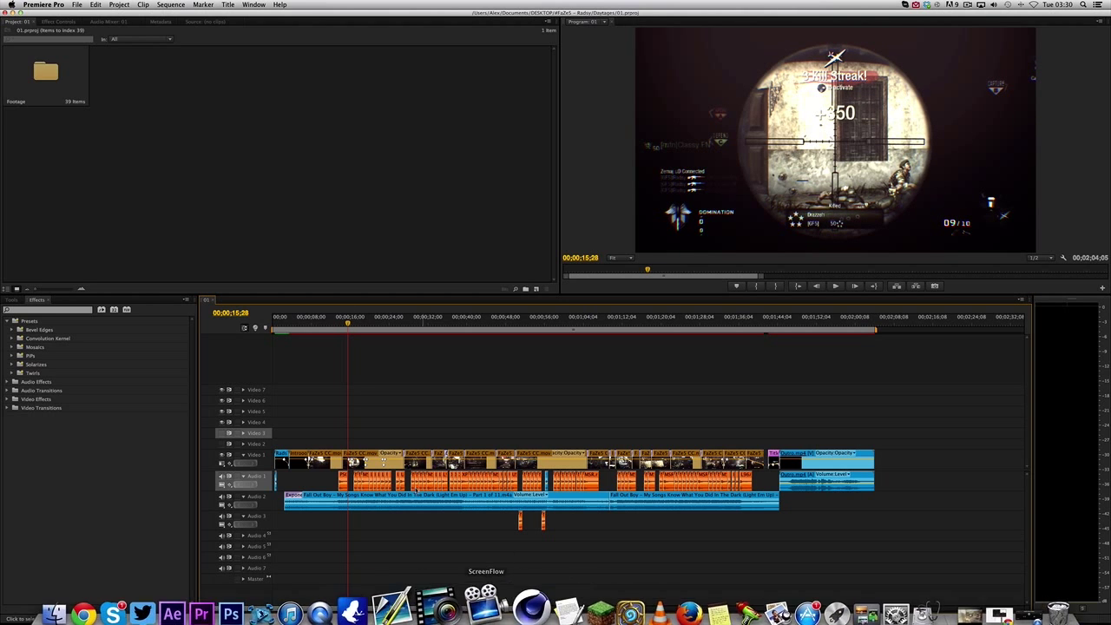
Scrub through the intro clip near the start of the sequence to examine its title text
left_click(305, 318)
mouse_move(306, 321)
left_mouse_down()
mouse_move(281, 319)
mouse_move(303, 320)
left_mouse_up()
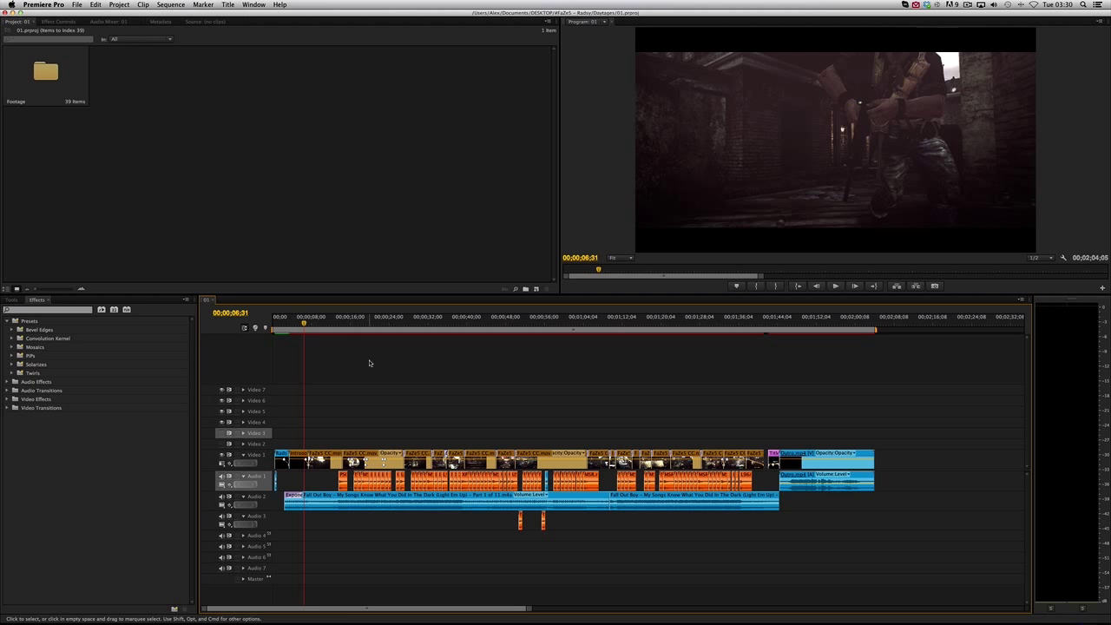
mouse_move(379, 615)
left_click_drag(303, 324, 295, 323)
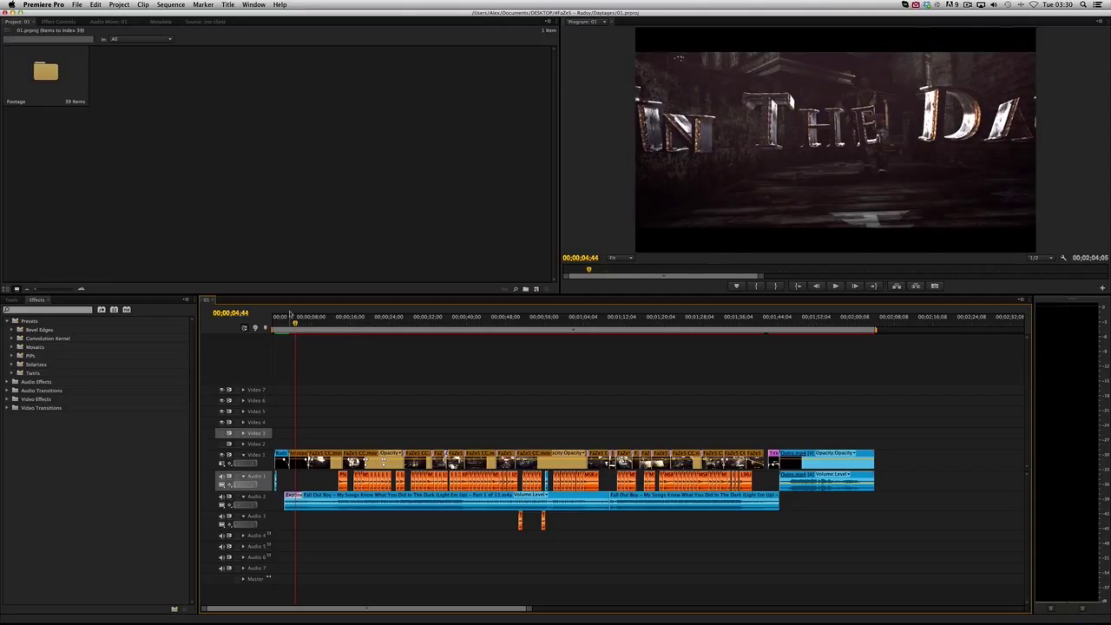
right_click(327, 458)
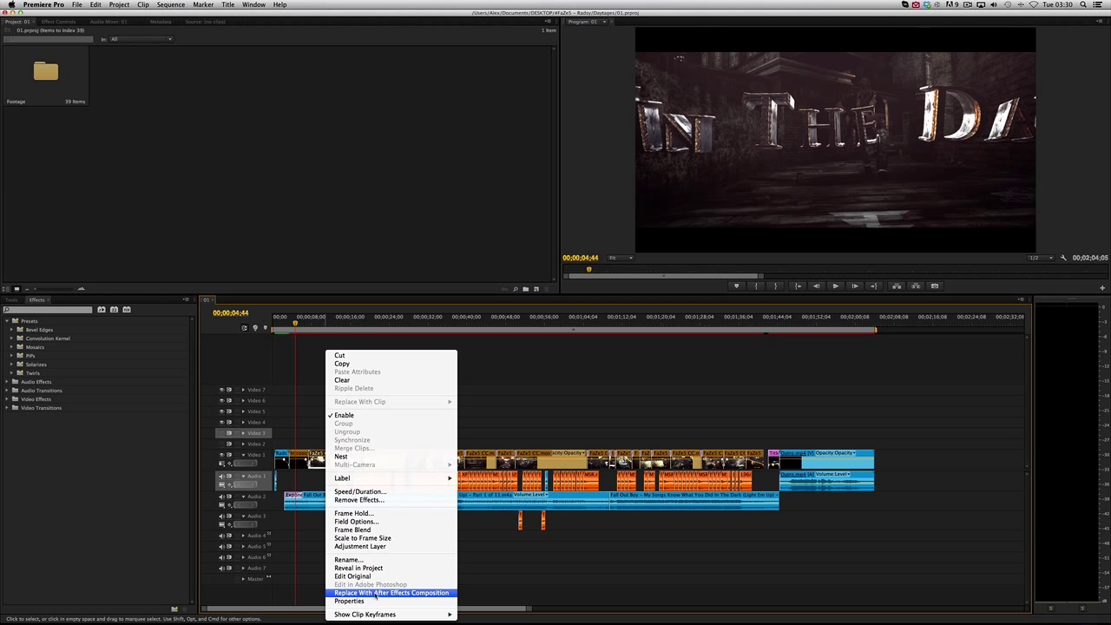
left_click(506, 438)
left_click(212, 615)
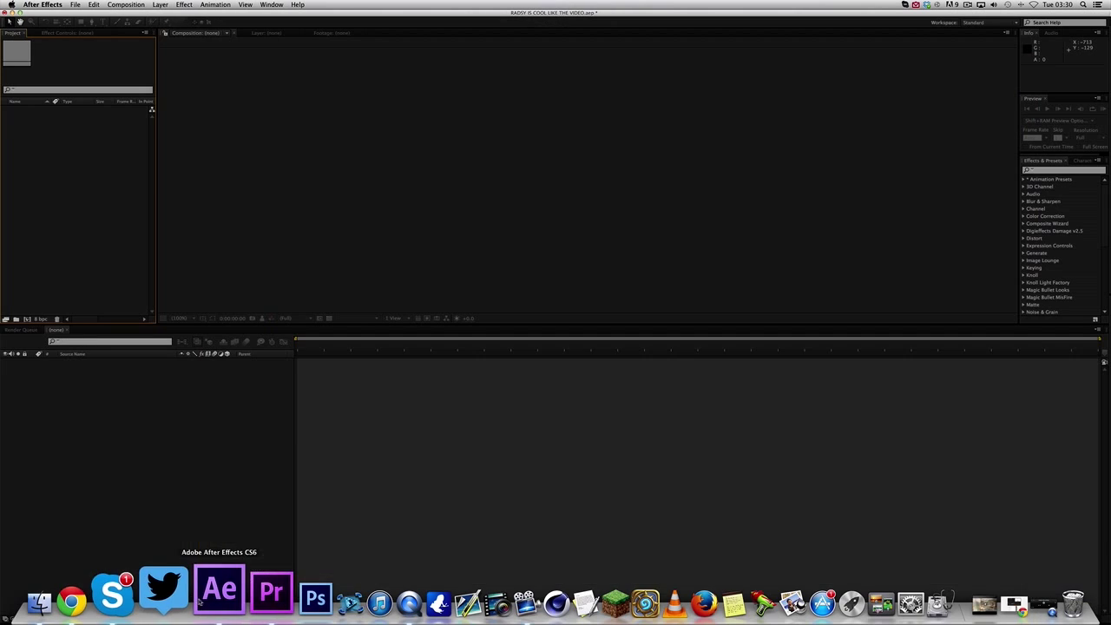
left_click(245, 616)
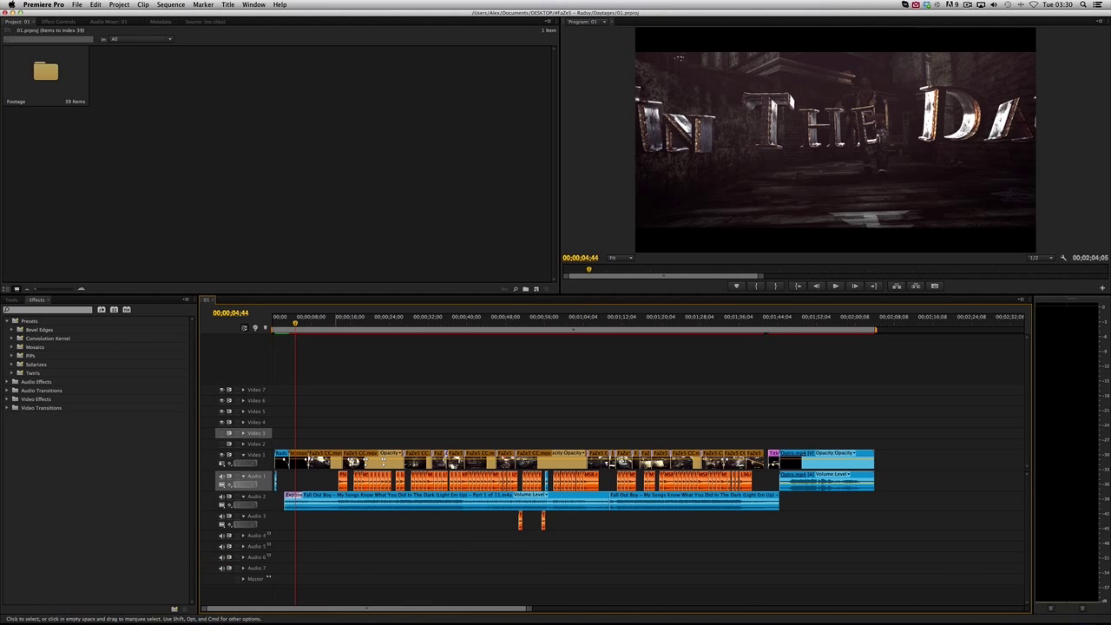
right_click(327, 458)
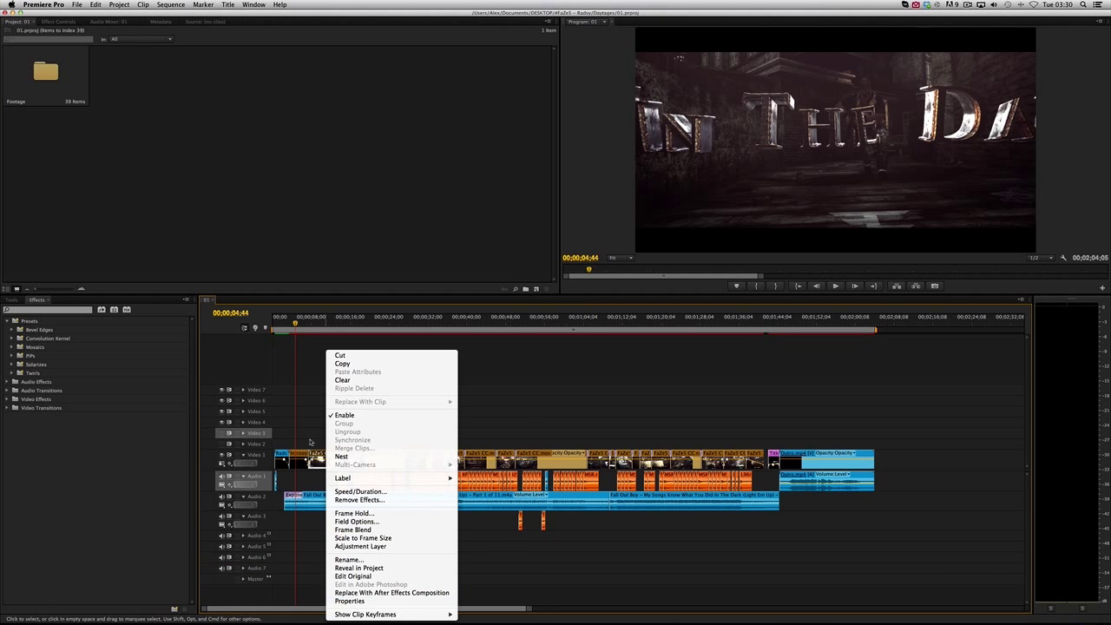
left_click(313, 442)
left_click_drag(312, 323, 318, 323)
mouse_move(242, 600)
left_click(176, 593)
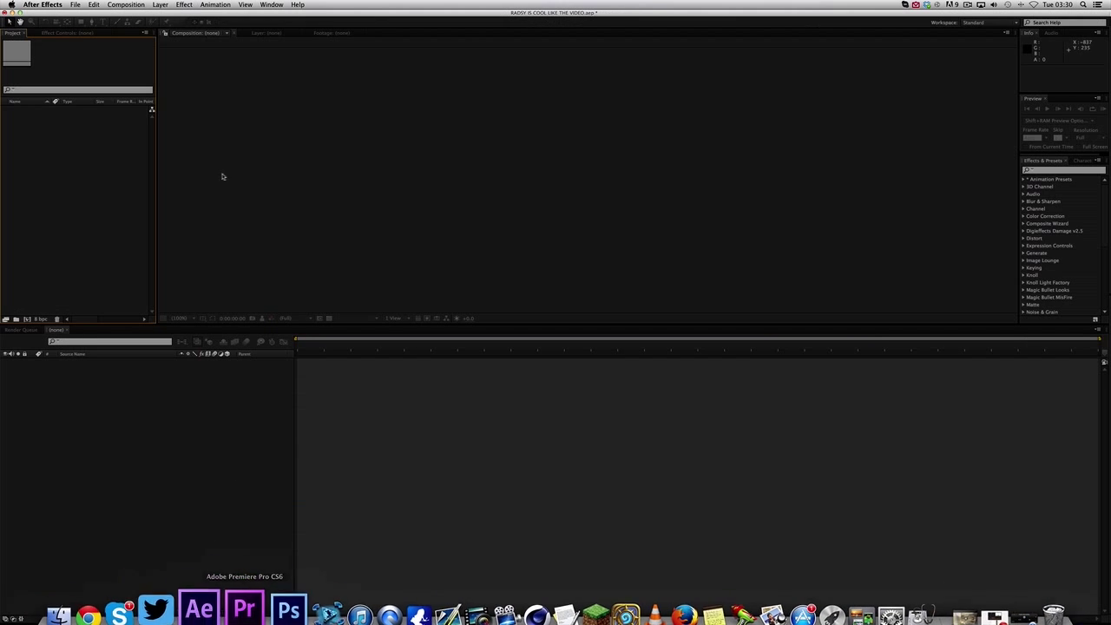
mouse_move(241, 618)
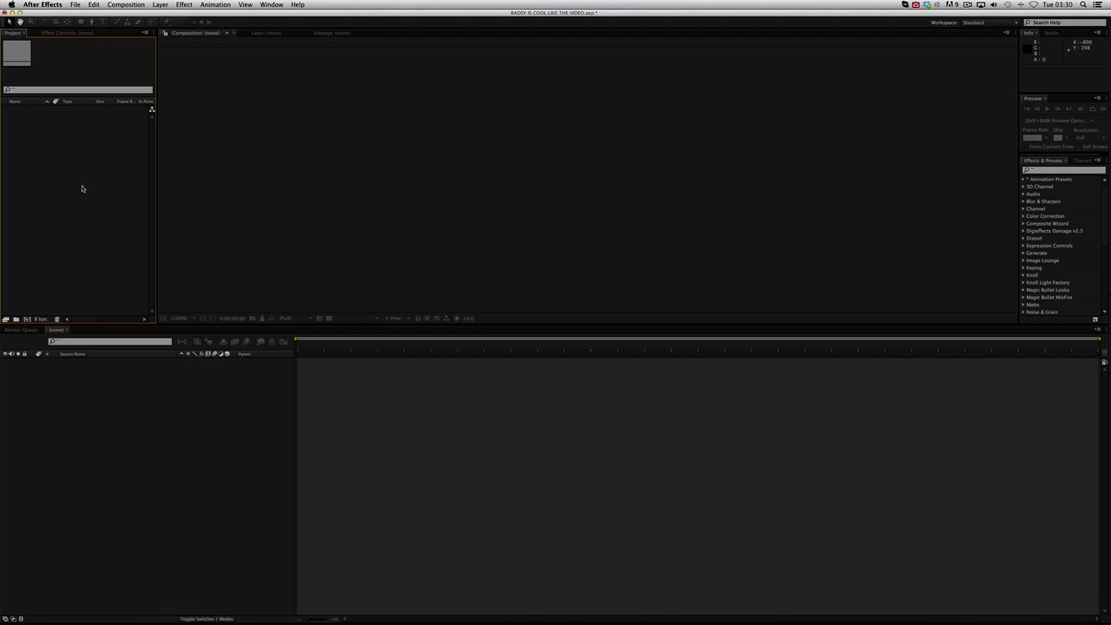
mouse_move(276, 618)
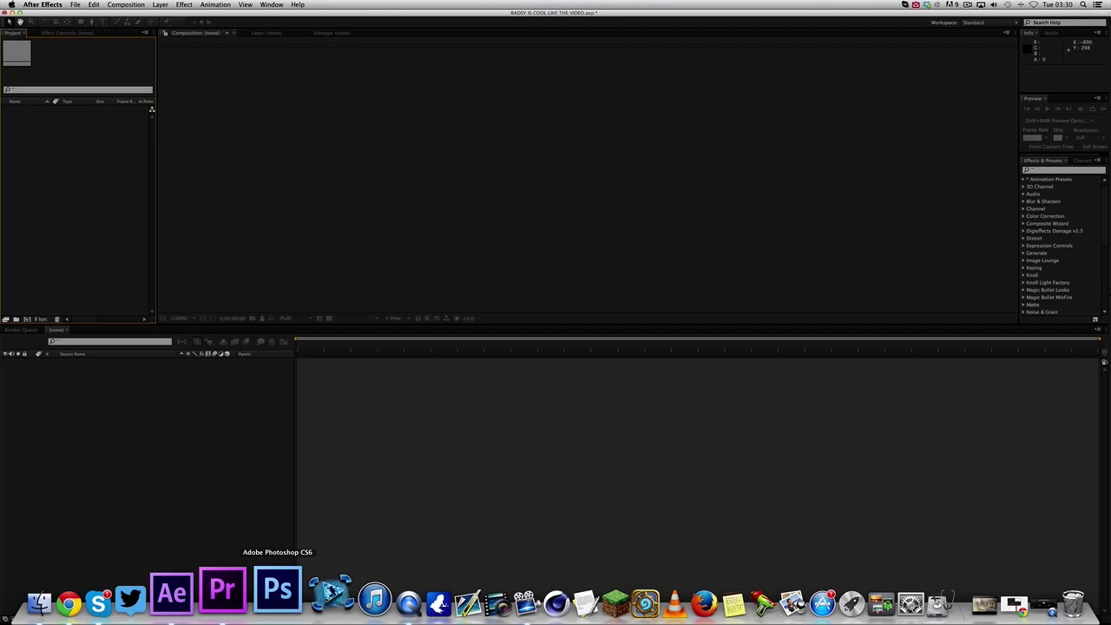
left_click(246, 590)
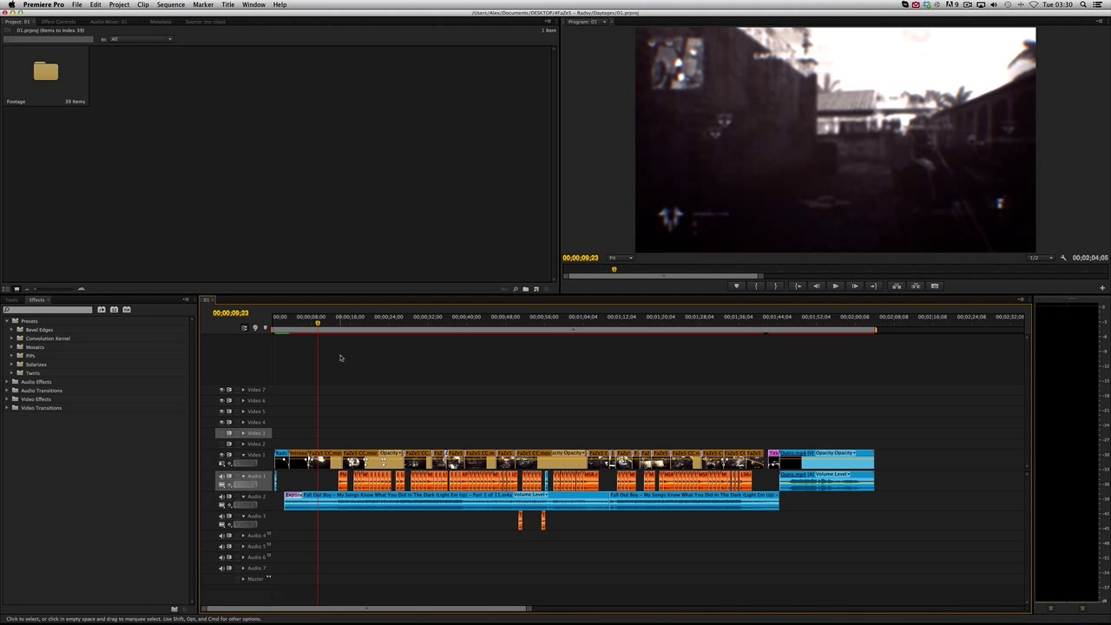
Scrub the sequence around the 14-second mark to examine the sniper kill in the gameplay footage
mouse_move(323, 322)
left_mouse_down()
mouse_move(293, 322)
mouse_move(344, 323)
left_mouse_up()
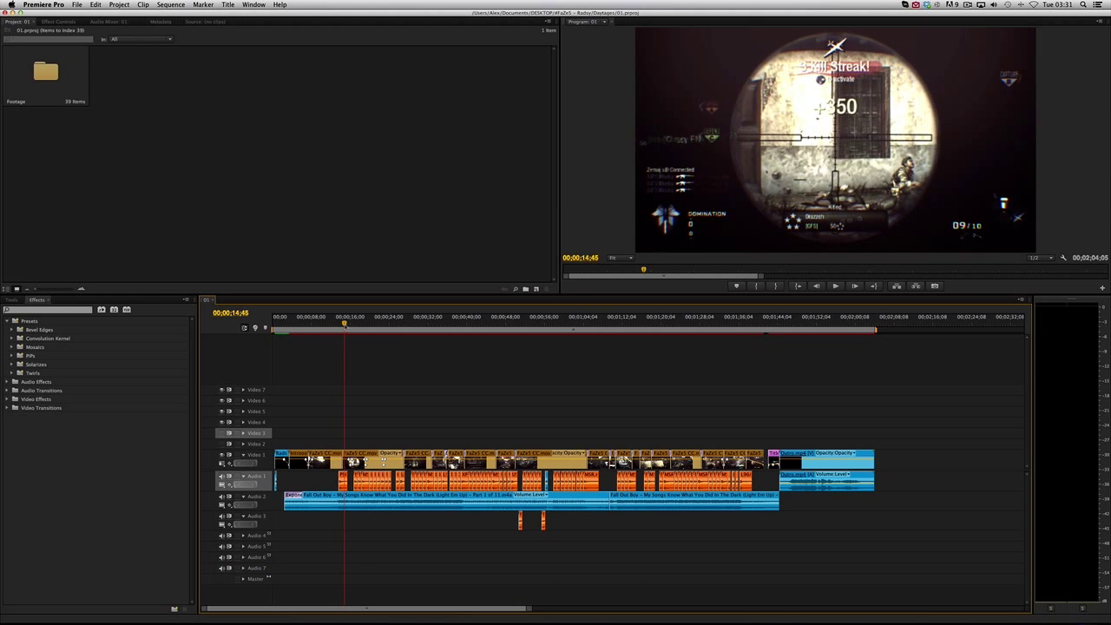
left_click(341, 327)
left_click_drag(341, 328, 343, 328)
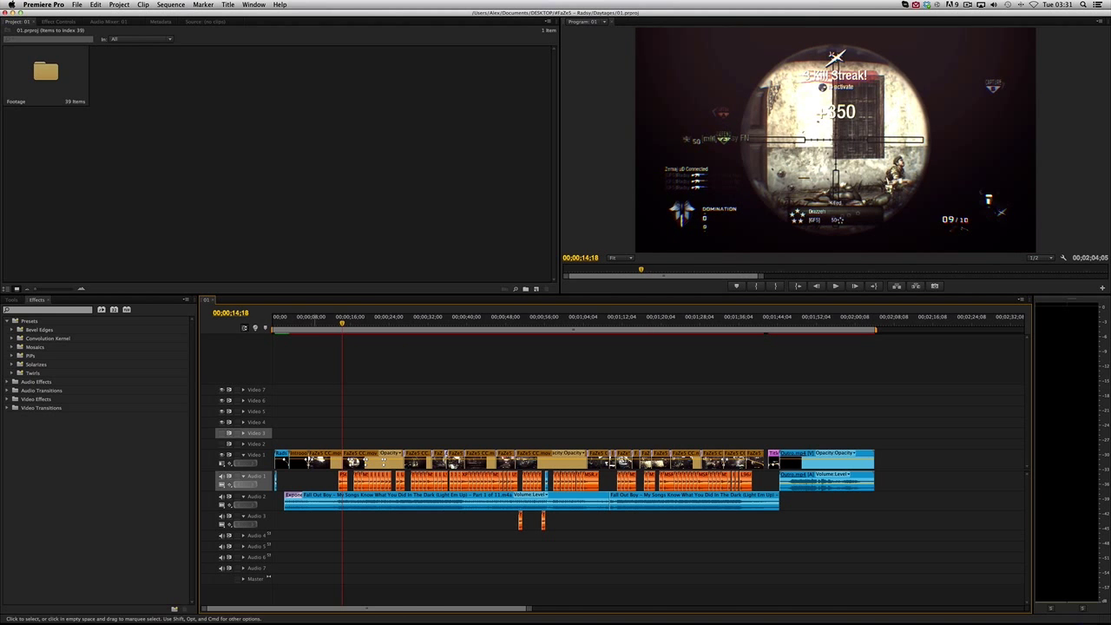
left_click(334, 327)
left_click_drag(334, 327, 339, 328)
left_click_drag(316, 444, 334, 462)
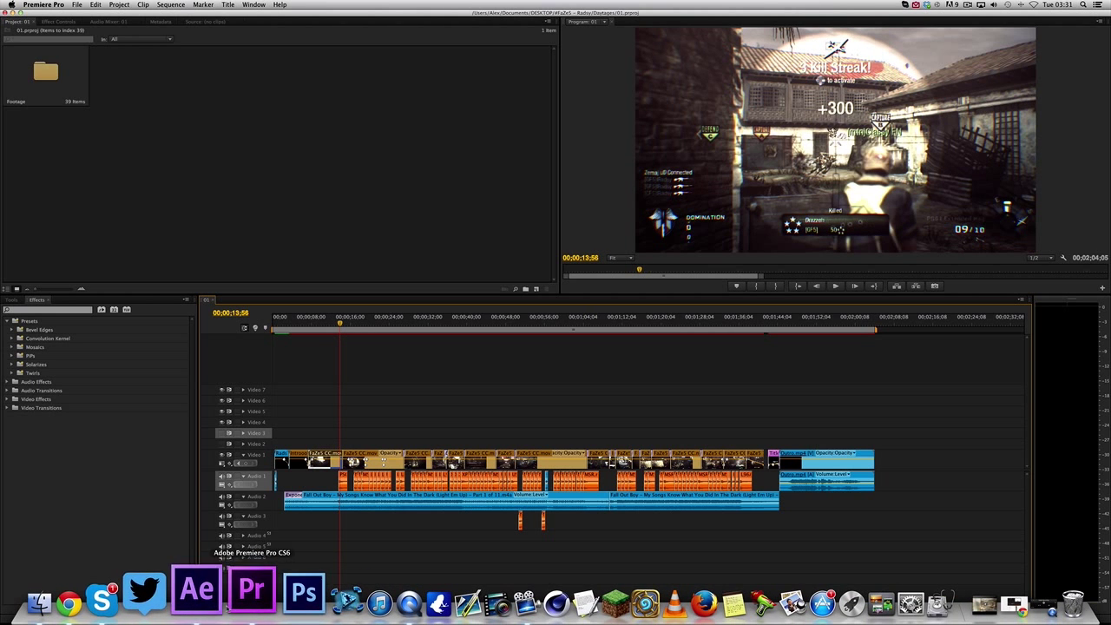
left_click(208, 598)
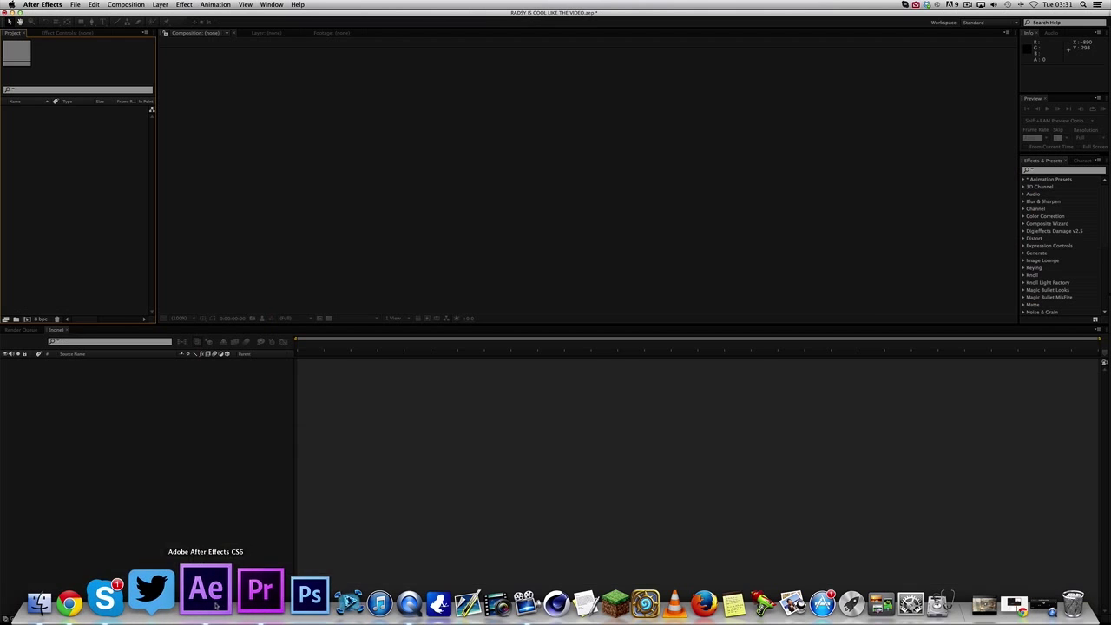
left_click(259, 599)
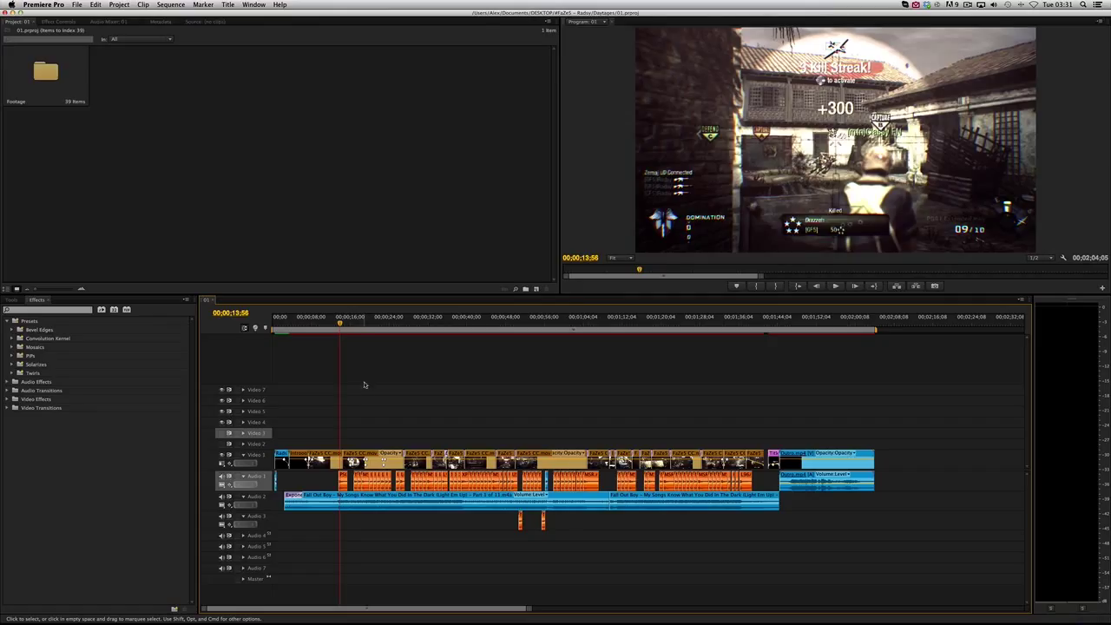
Scrub through the sequence from around 12 seconds to about 1:14 to review the gameplay clips
left_click_drag(352, 318, 333, 322)
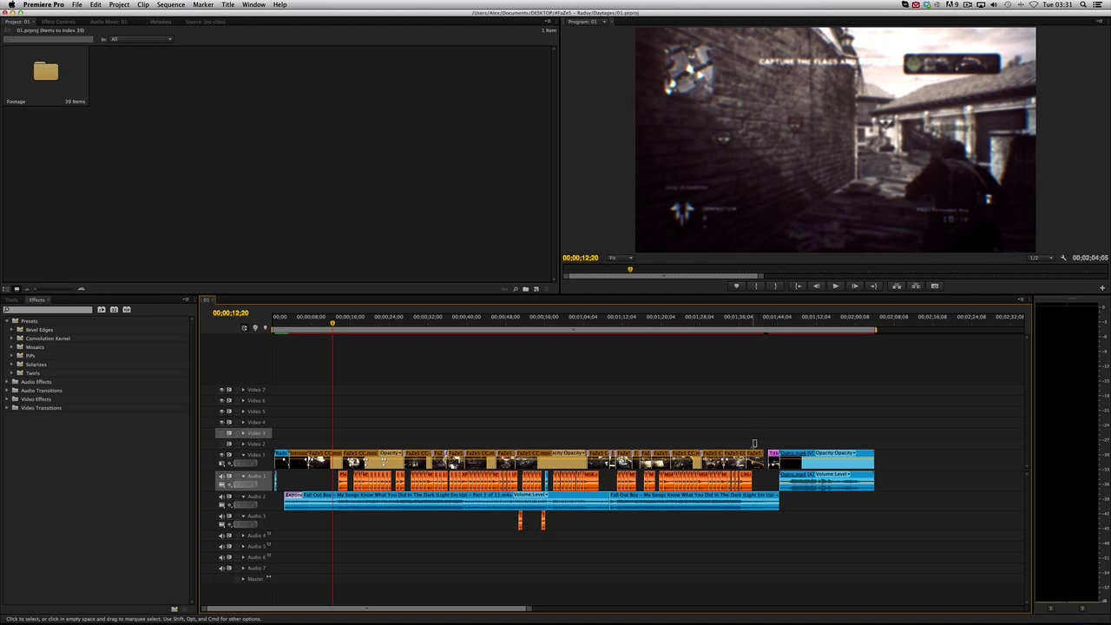
left_click(326, 319)
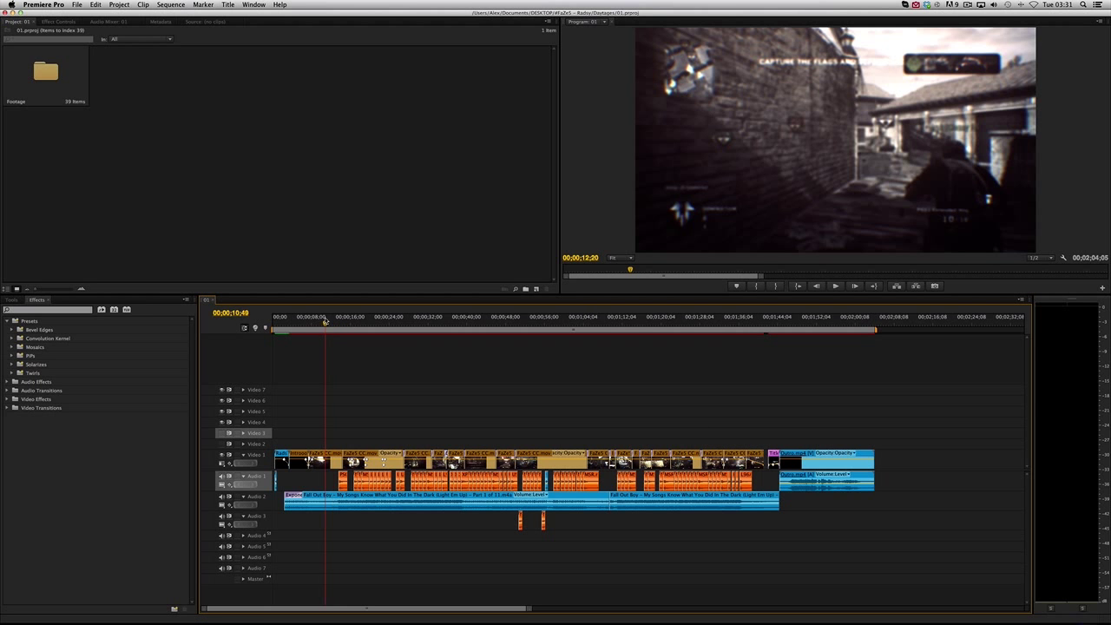
left_click_drag(326, 321, 635, 342)
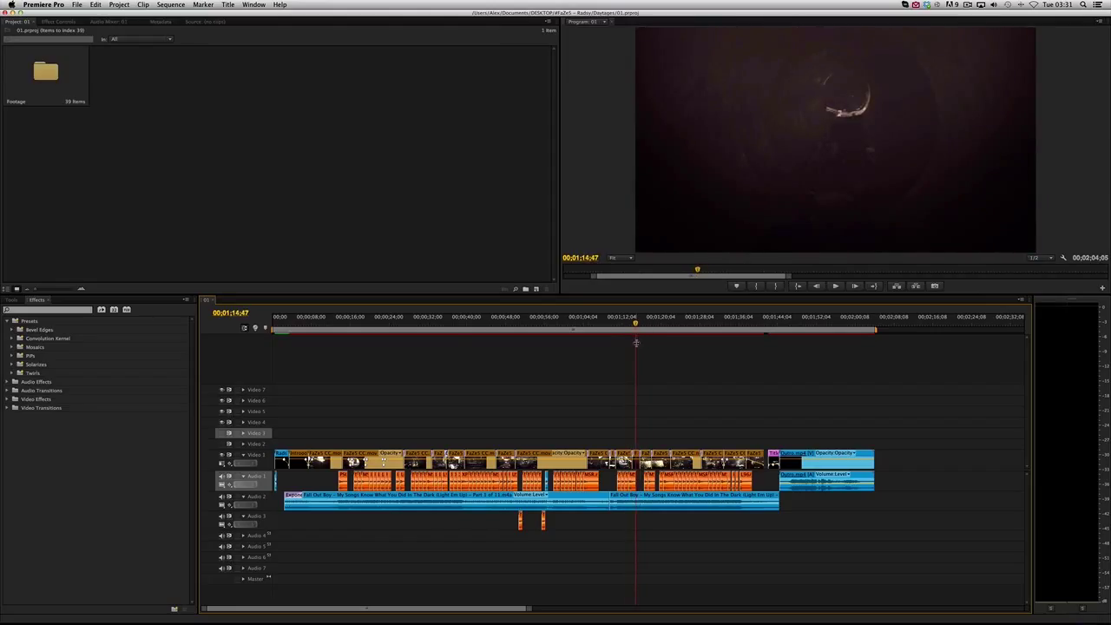
left_click_drag(635, 326, 622, 325)
left_click_drag(716, 451, 276, 469)
left_click_drag(299, 328, 298, 331)
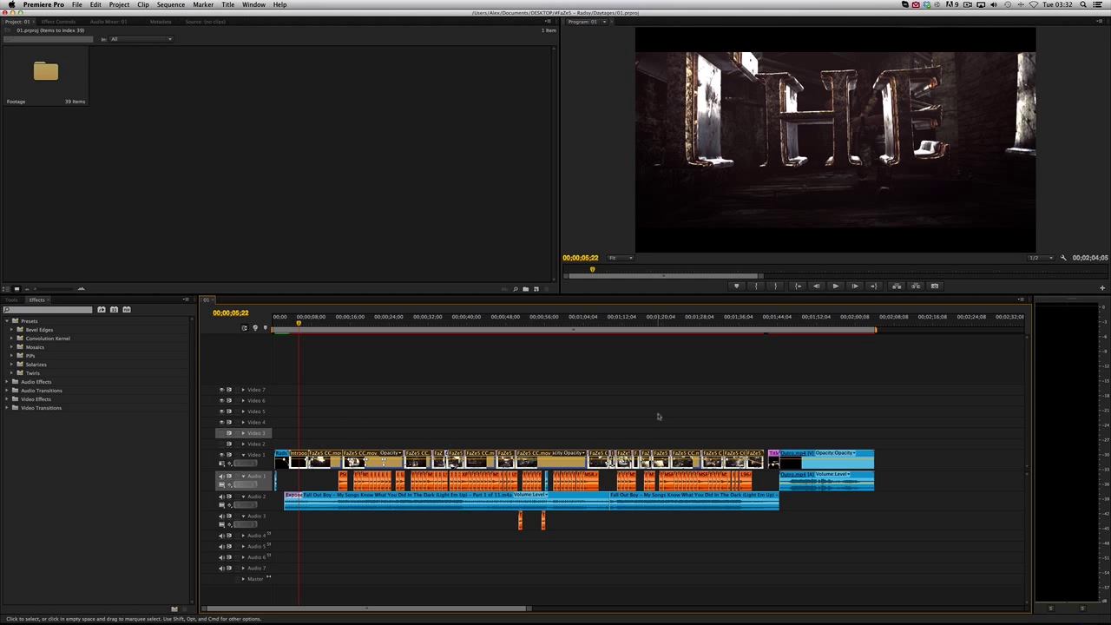
left_click_drag(756, 436, 306, 450)
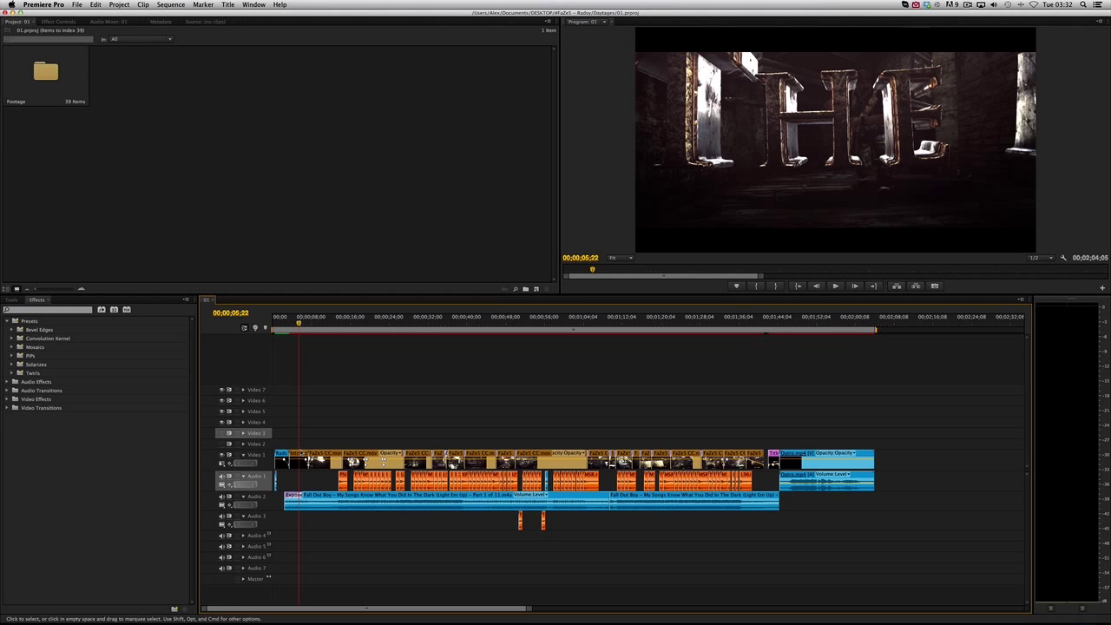
left_click_drag(774, 540, 295, 491)
key("super+a")
left_click(377, 412)
key("super+a")
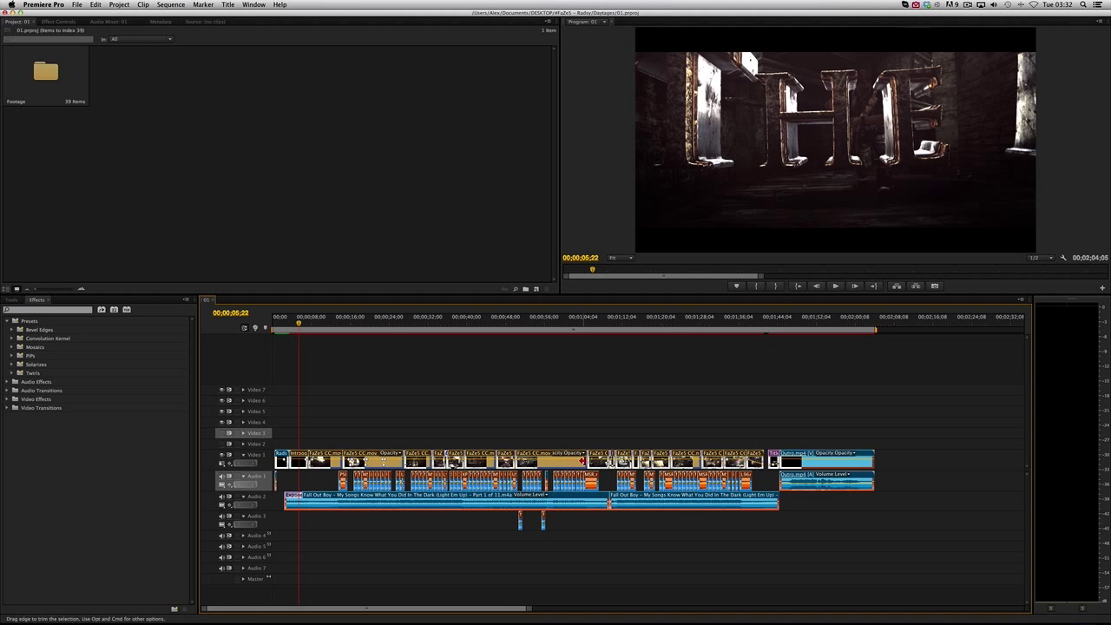
left_click(582, 461)
left_click_drag(754, 443, 288, 468)
left_click(369, 430)
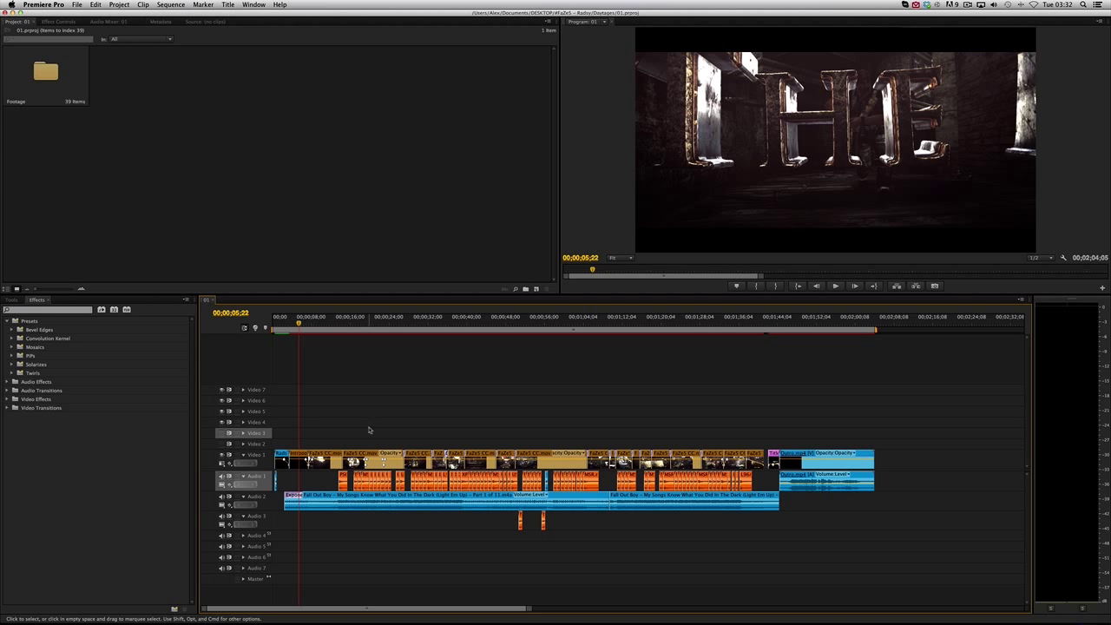
Replace all Video 1 clips from the intro through the last FaZe5 CC.mov clip with an After Effects composition
left_click_drag(750, 442, 308, 469)
left_click_drag(302, 453, 302, 453)
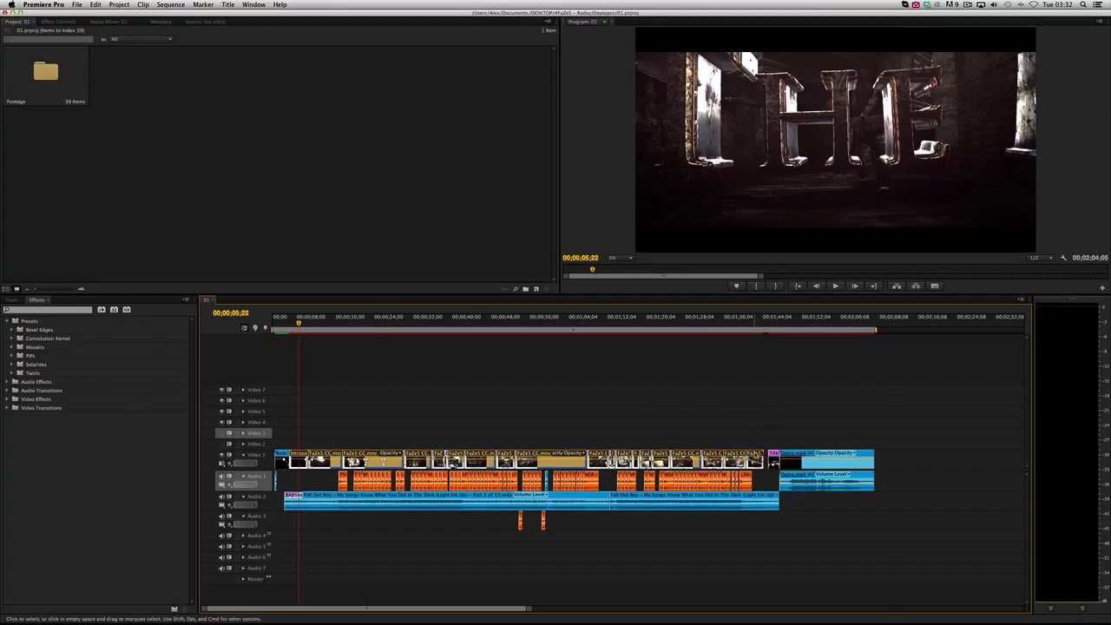
right_click(754, 454)
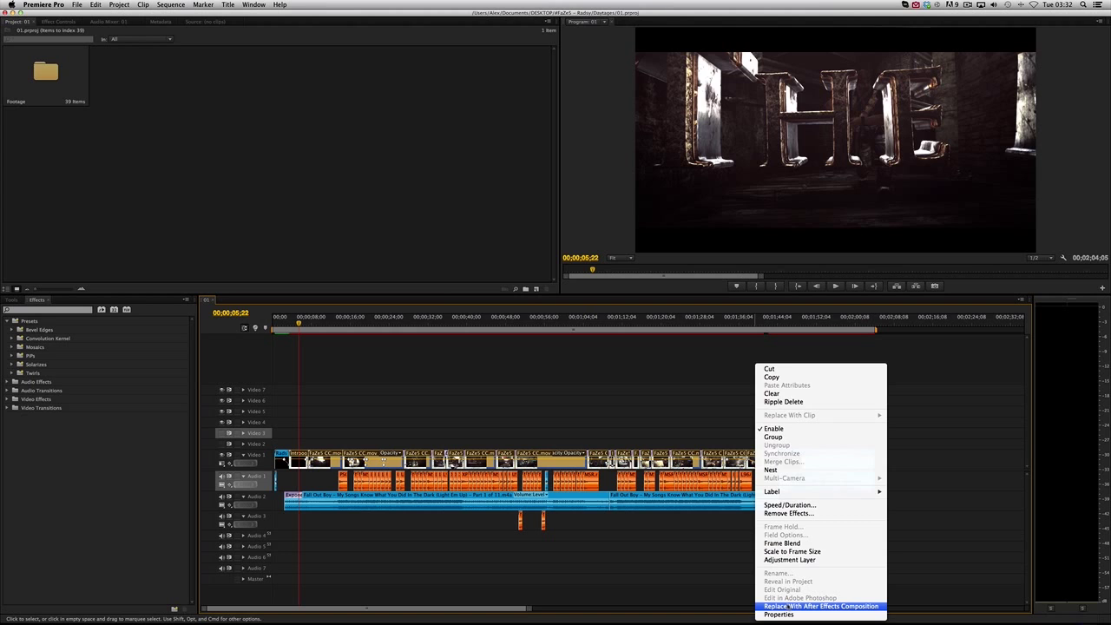
left_click(820, 606)
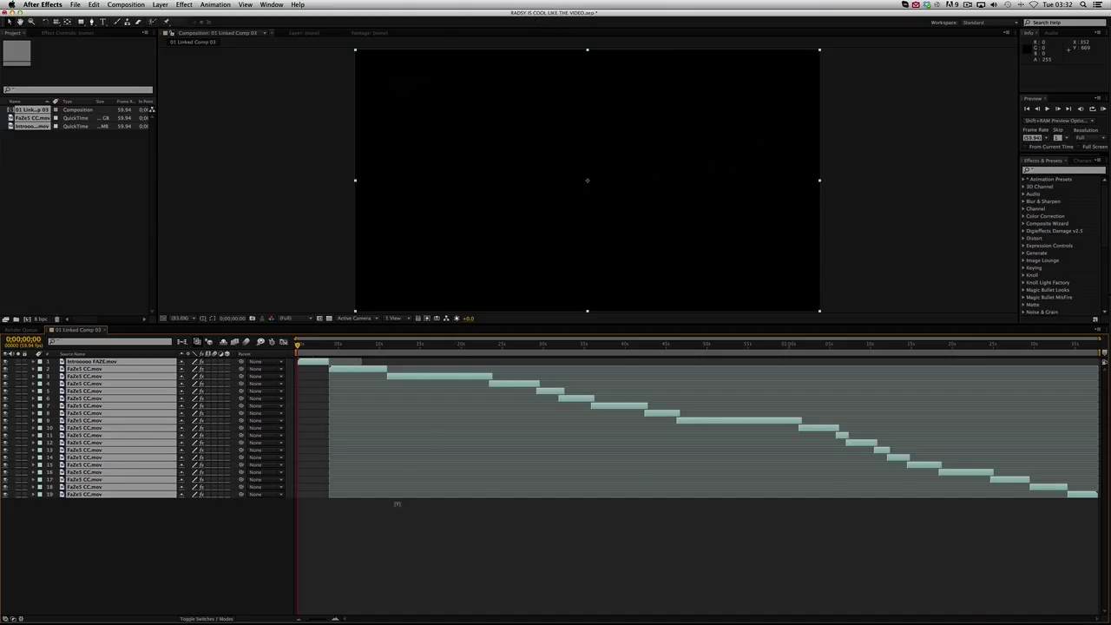
Deselect the layers, then play and scrub the linked composition's first ten seconds to review the intro and first gameplay clip
left_click(397, 503)
key("space")
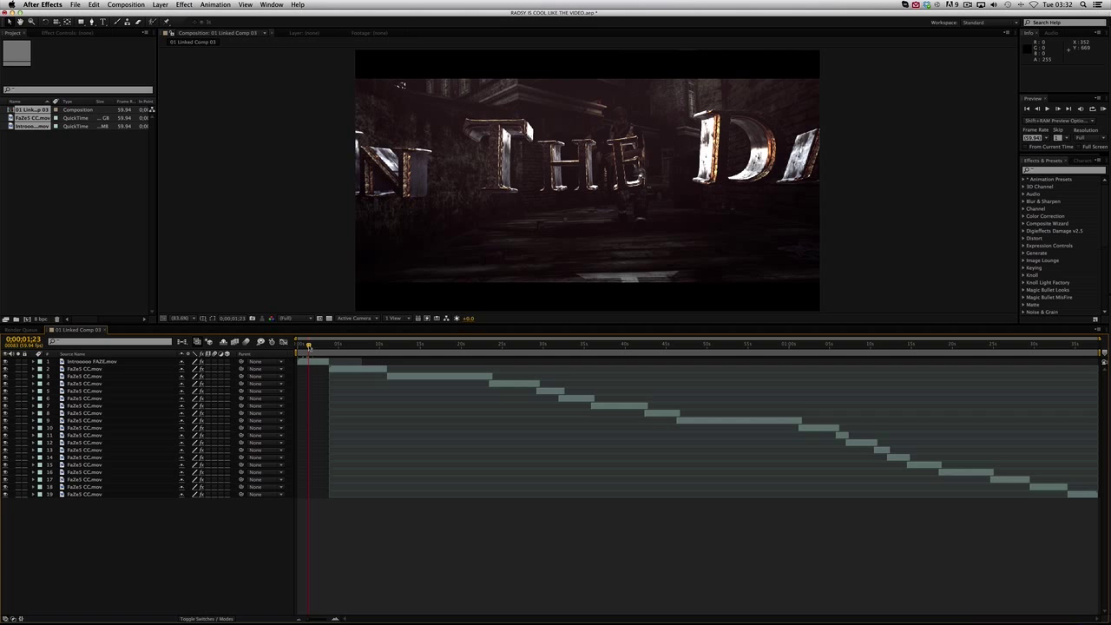
left_click(317, 347)
left_click_drag(317, 346, 378, 346)
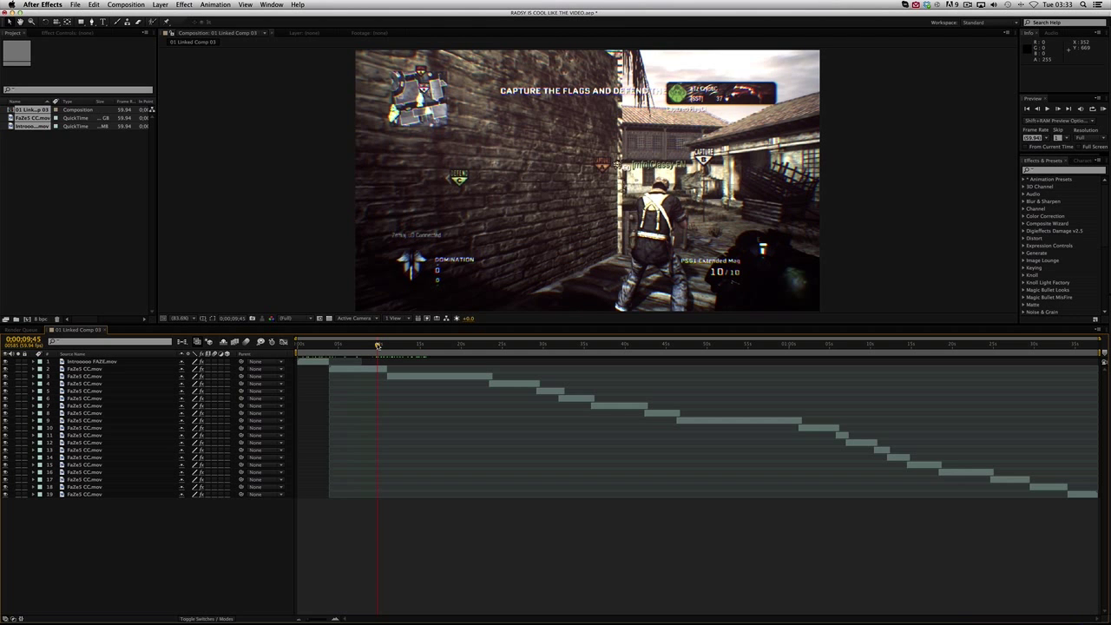
left_click_drag(377, 345, 379, 346)
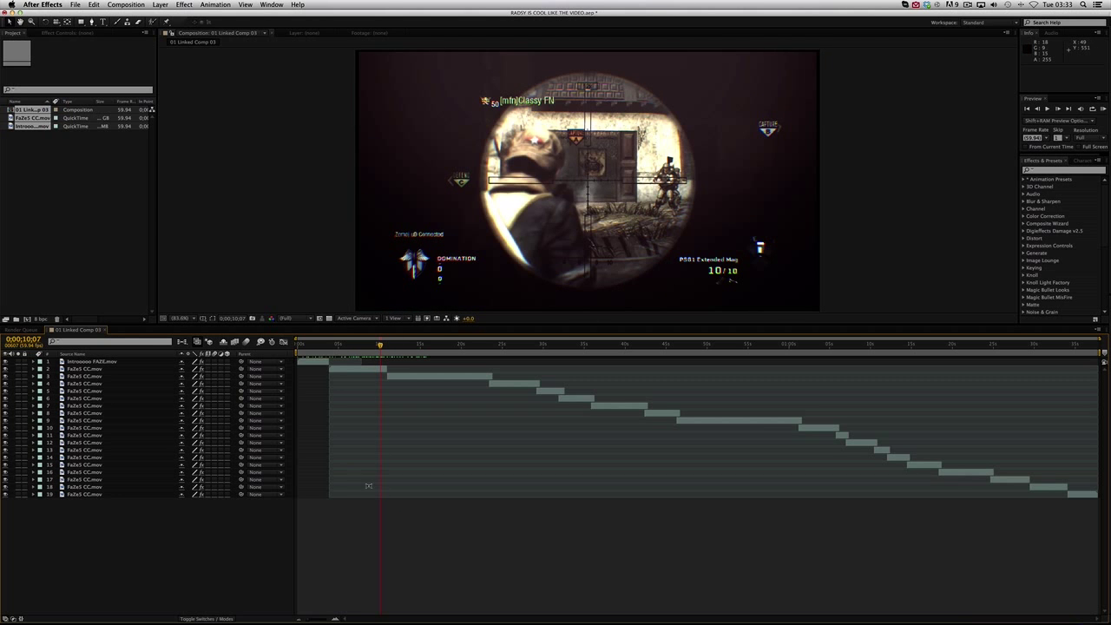
left_click(370, 345)
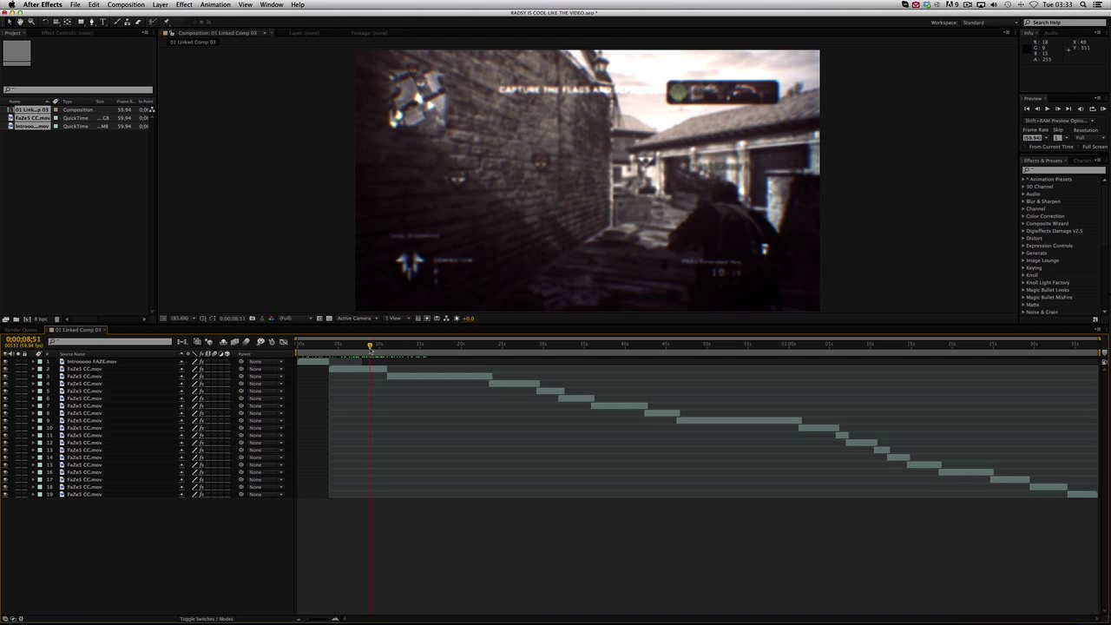
Scrub the linked composition between about 7 and 8 seconds to examine the gameplay clip, leaving all layers deselected
left_click(355, 345)
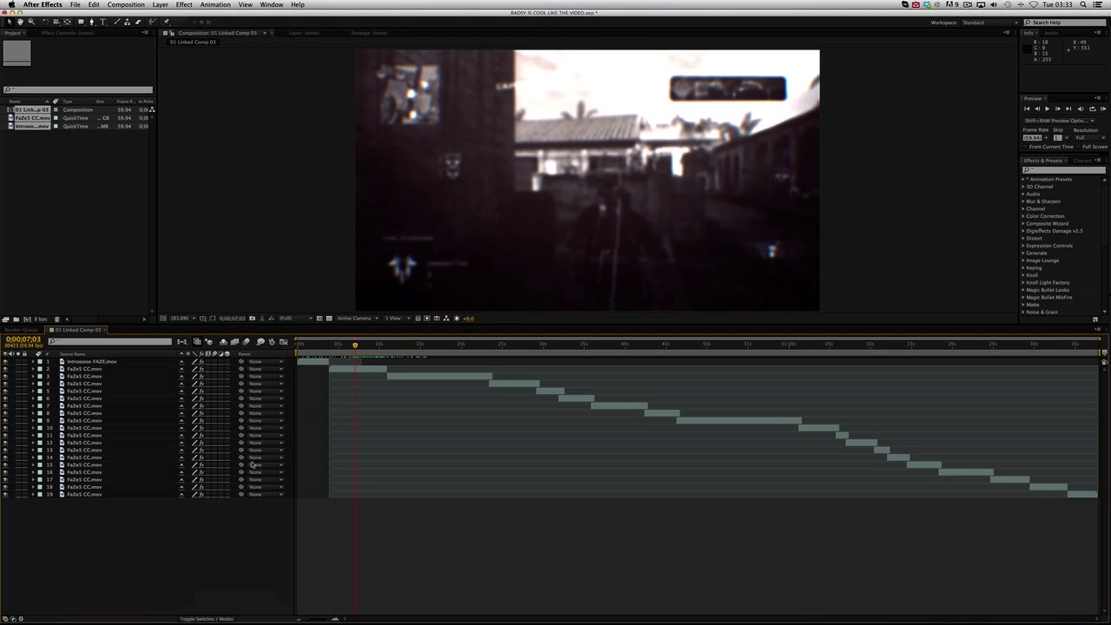
left_click(363, 346)
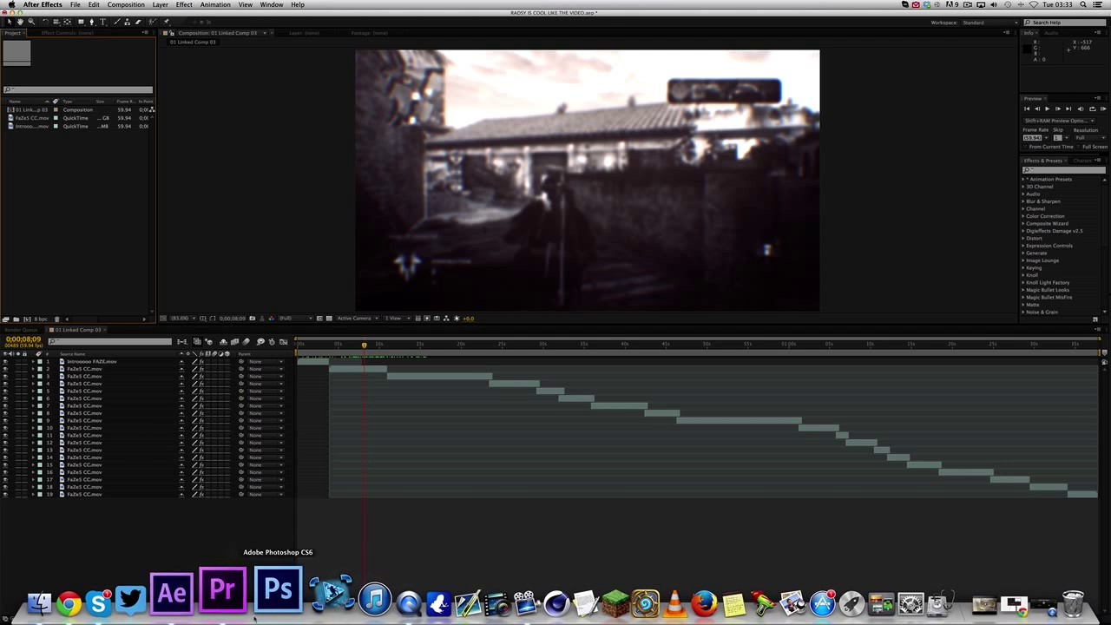
left_click(160, 5)
left_click(364, 497)
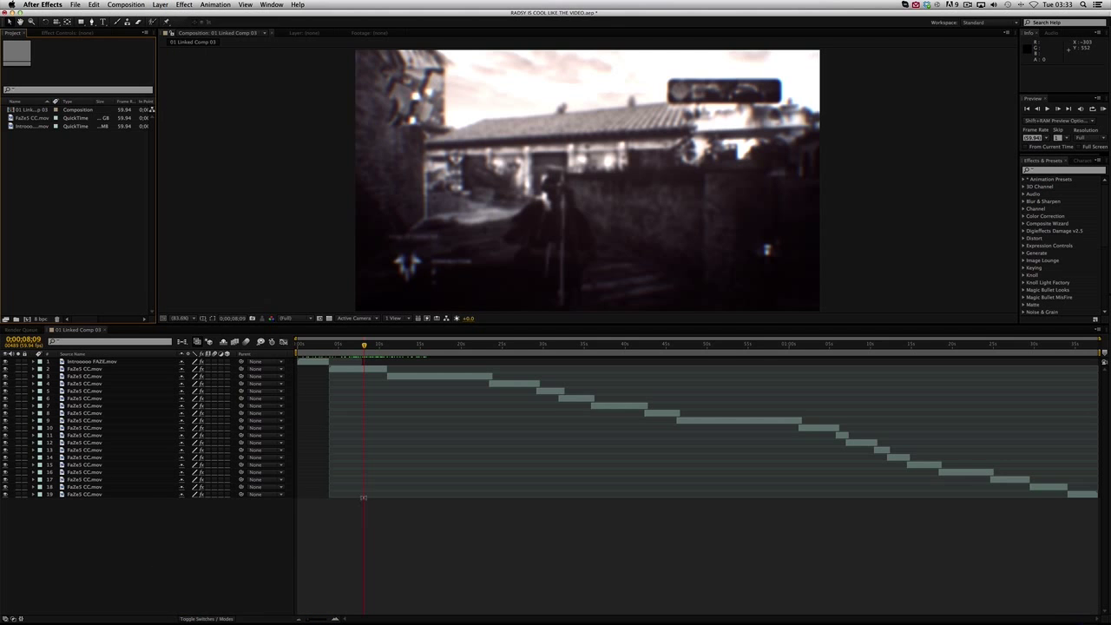
left_click(362, 494)
left_click(362, 513)
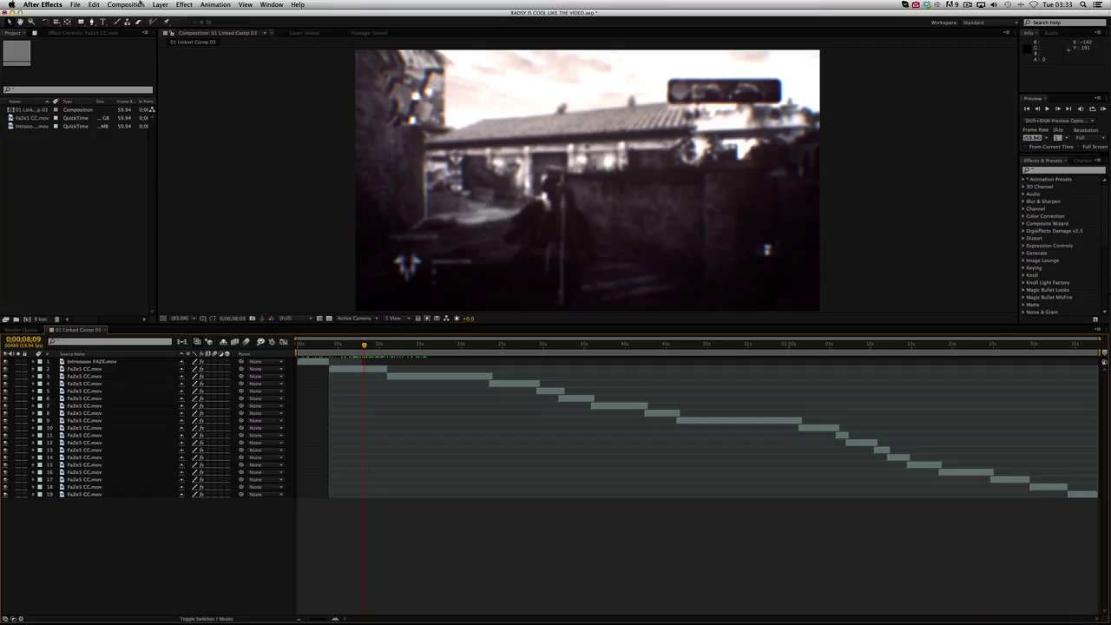
Add an adjustment layer above the clips in the linked composition and apply the Magic Bullet Looks effect to it
left_click(160, 5)
mouse_move(169, 15)
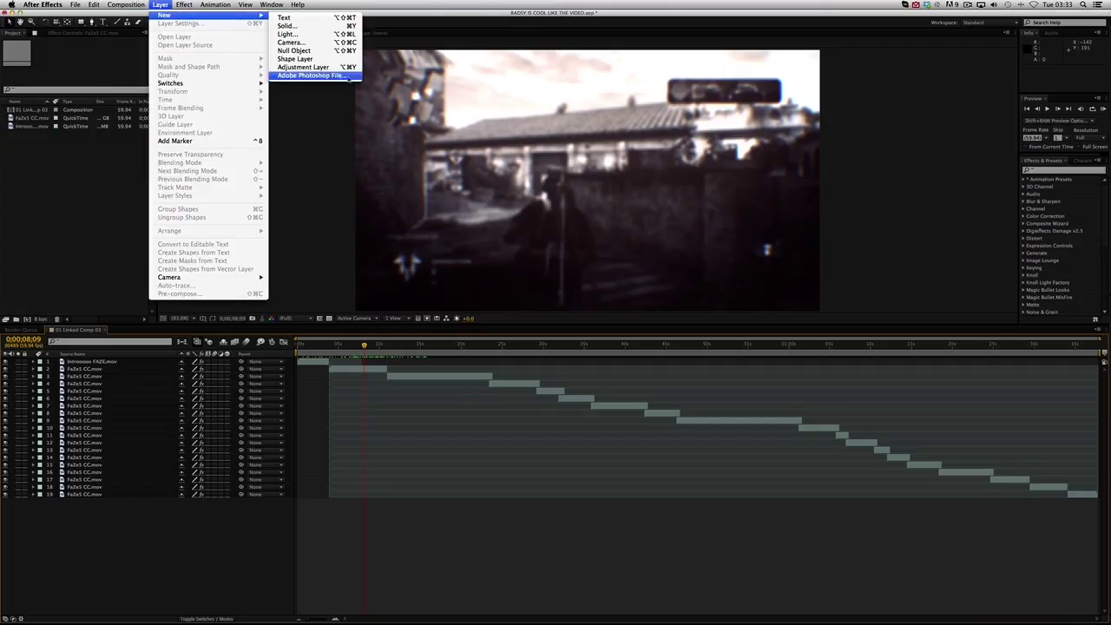
left_click(302, 67)
left_click(184, 4)
mouse_move(233, 162)
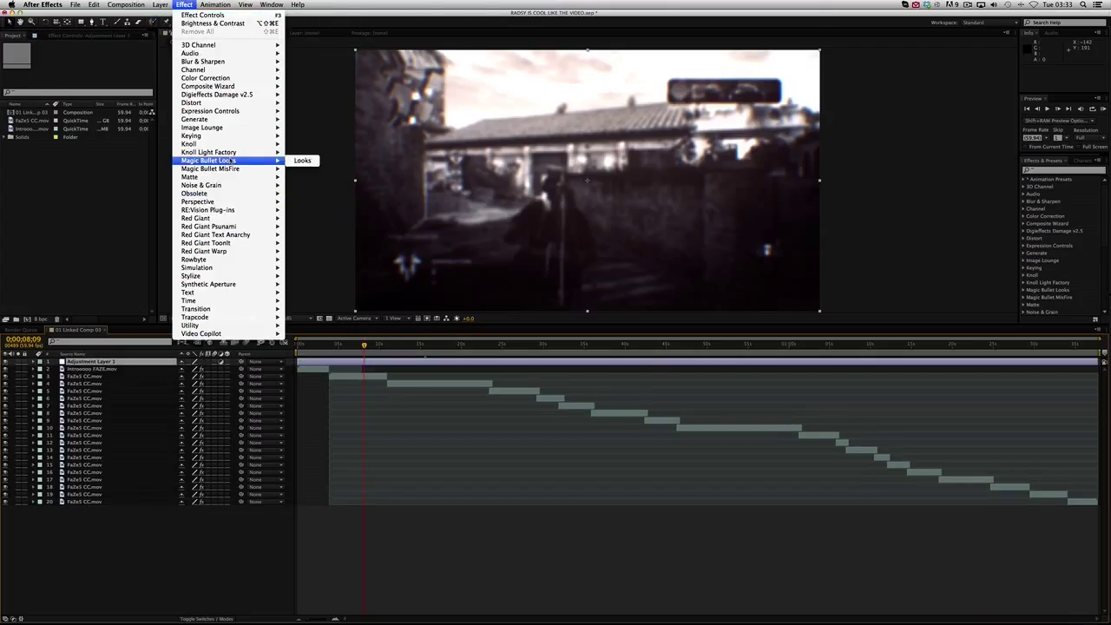
left_click(300, 161)
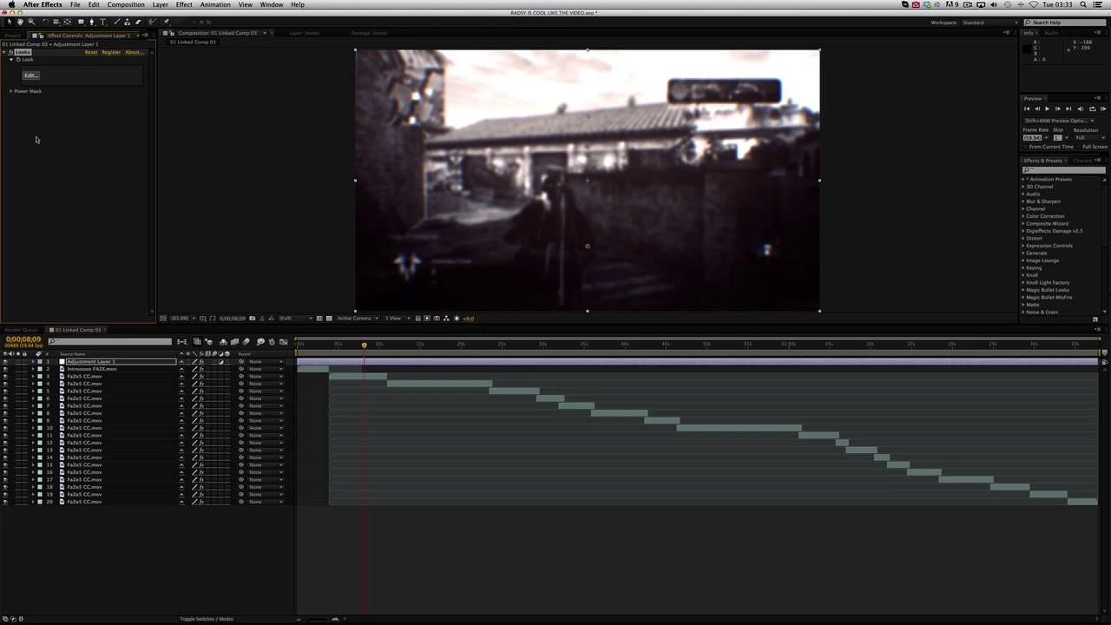
Move the composition's playhead to 0;00;18;36 and delete the Looks effect from the adjustment layer
left_click(453, 355)
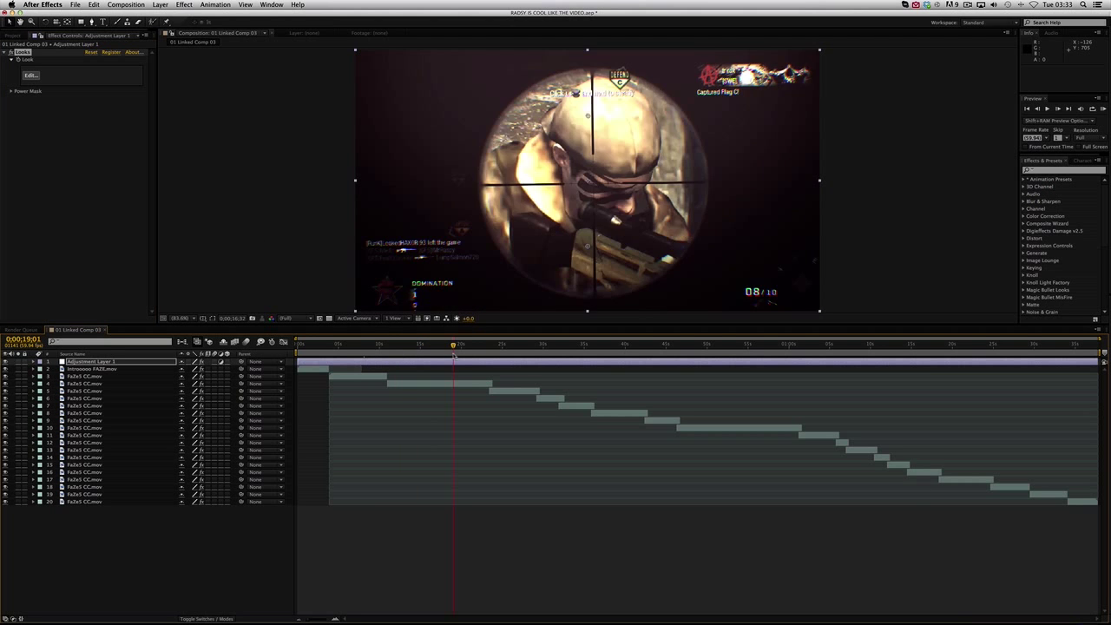
left_click_drag(453, 355, 450, 355)
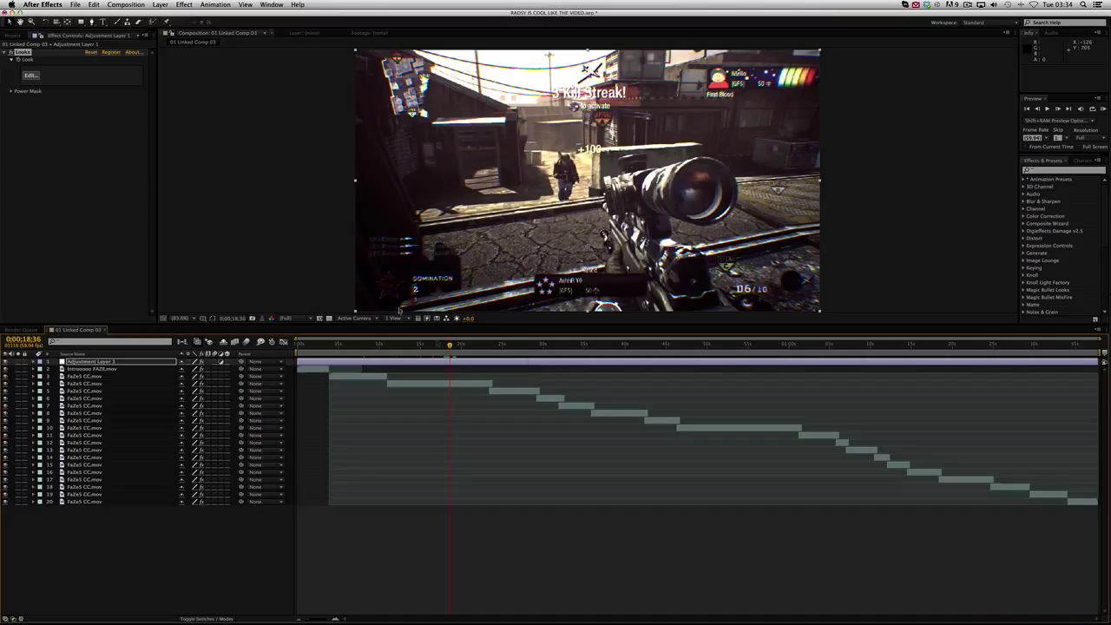
left_click(135, 362)
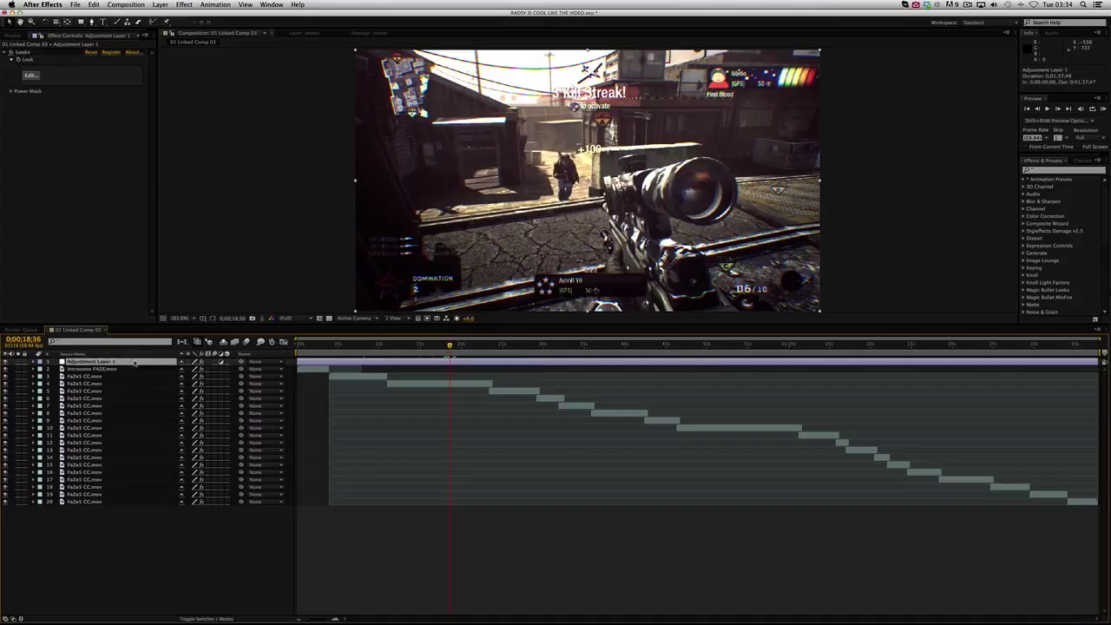
left_click(32, 76)
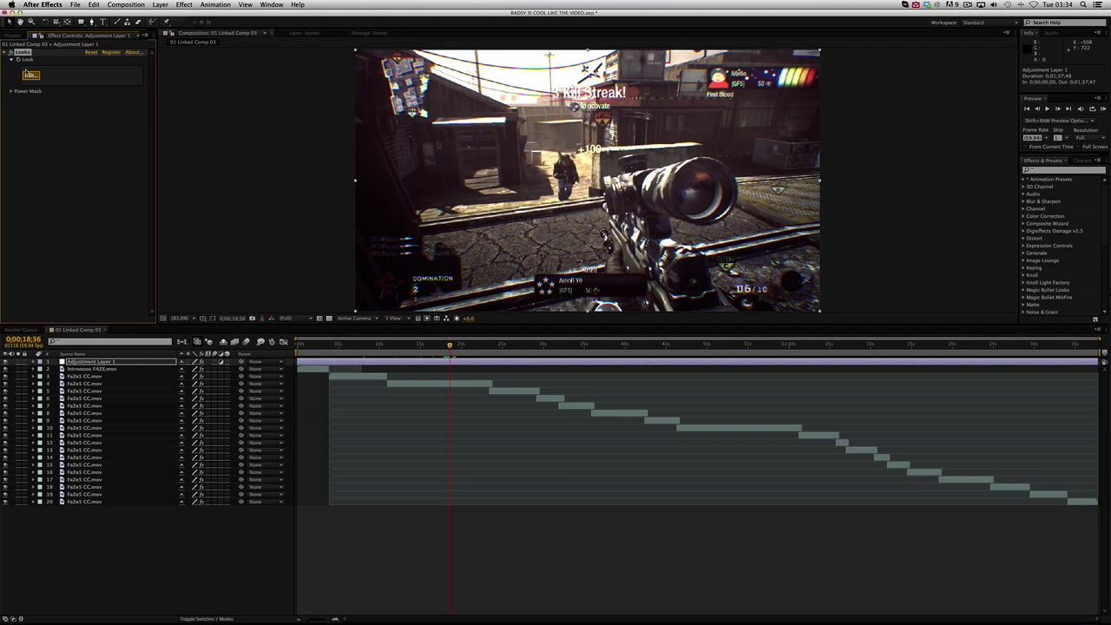
mouse_move(252, 612)
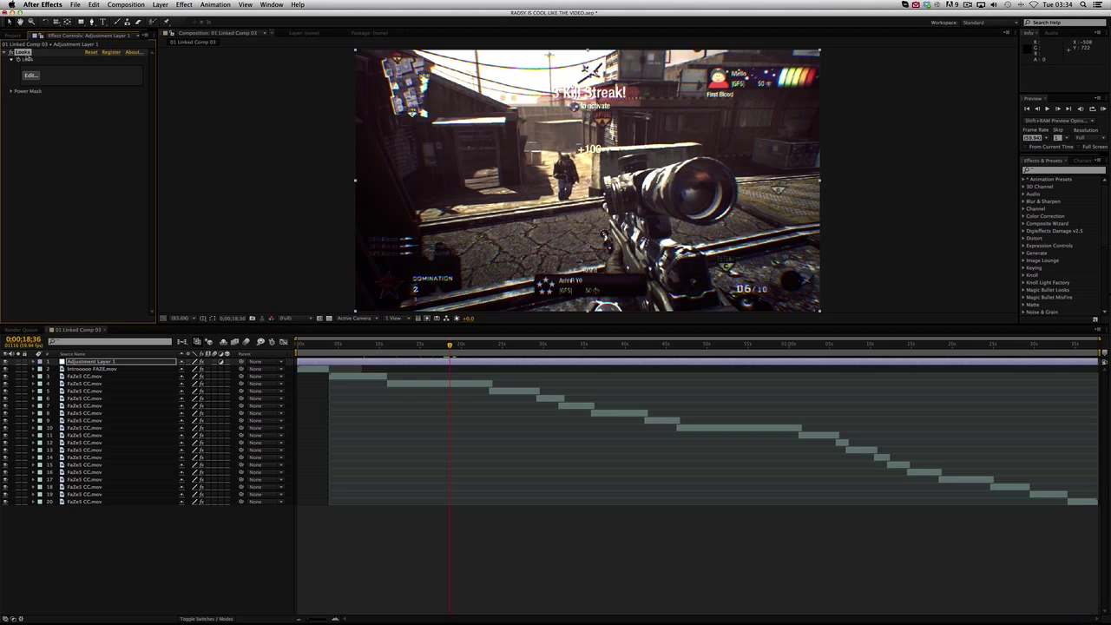
key("Delete")
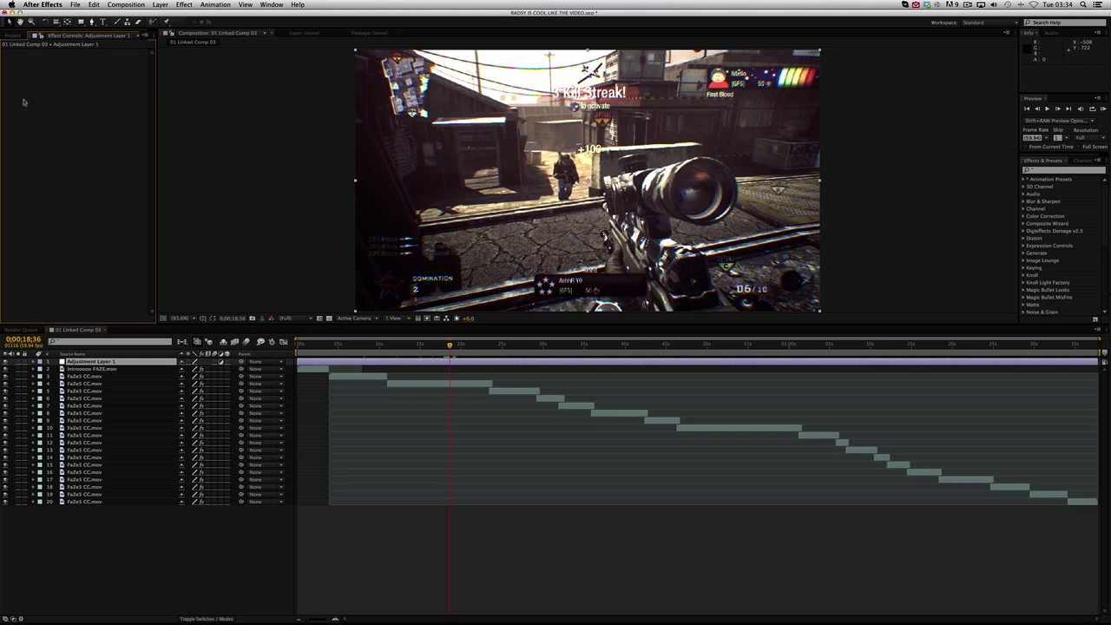
Find the Curves effect, apply it to the adjustment layer, and bend its RGB curve steeply upward to strongly brighten the footage
left_click(187, 4)
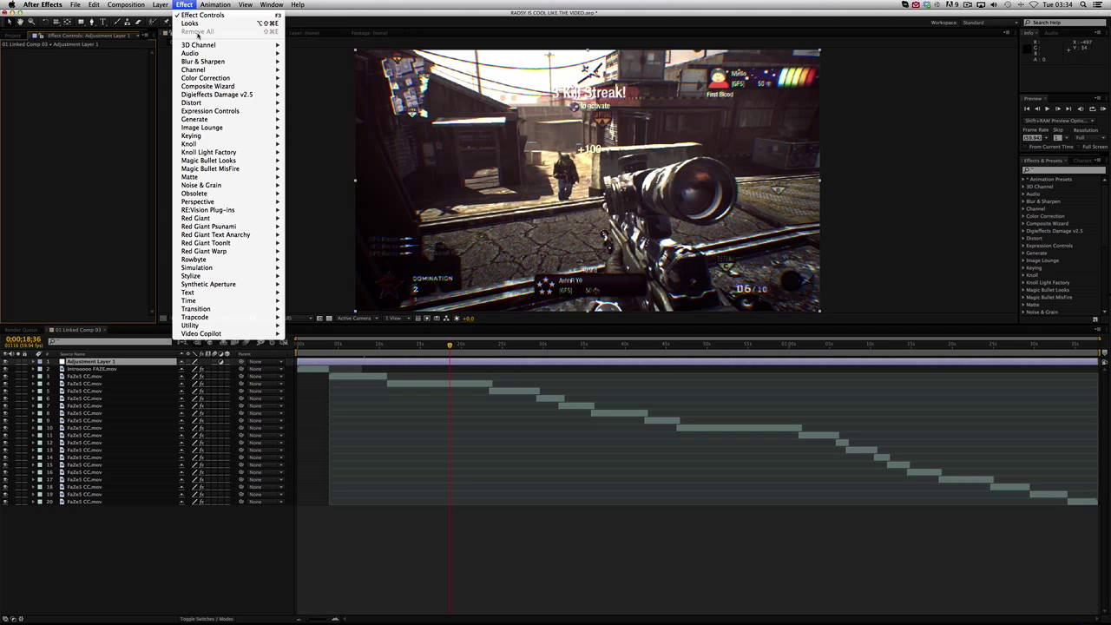
left_click(1076, 158)
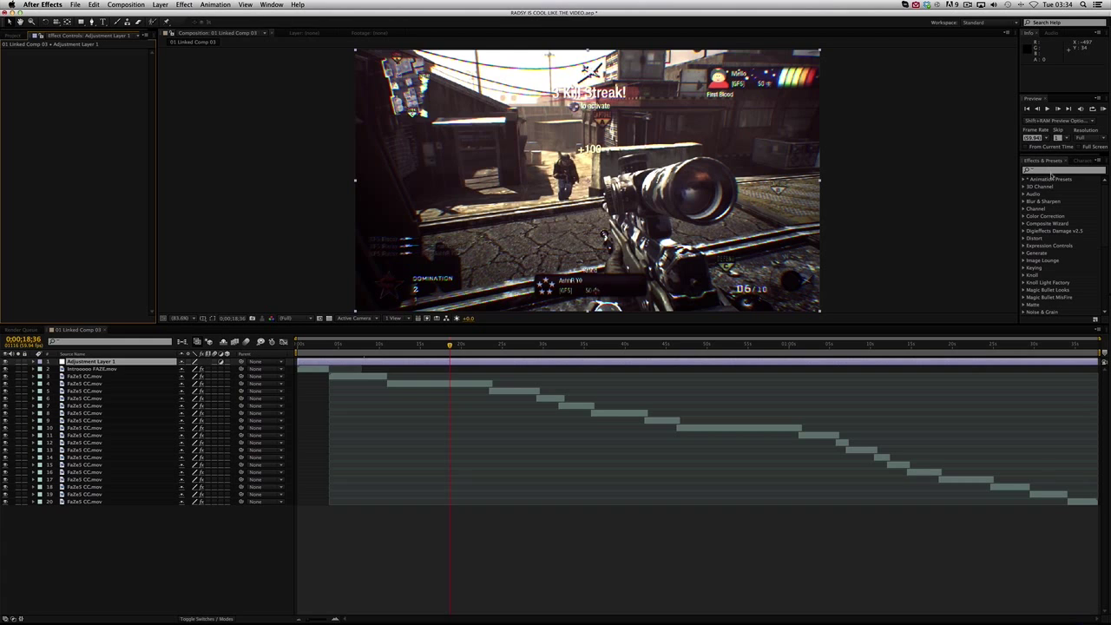
left_click(1049, 172)
type("Curves")
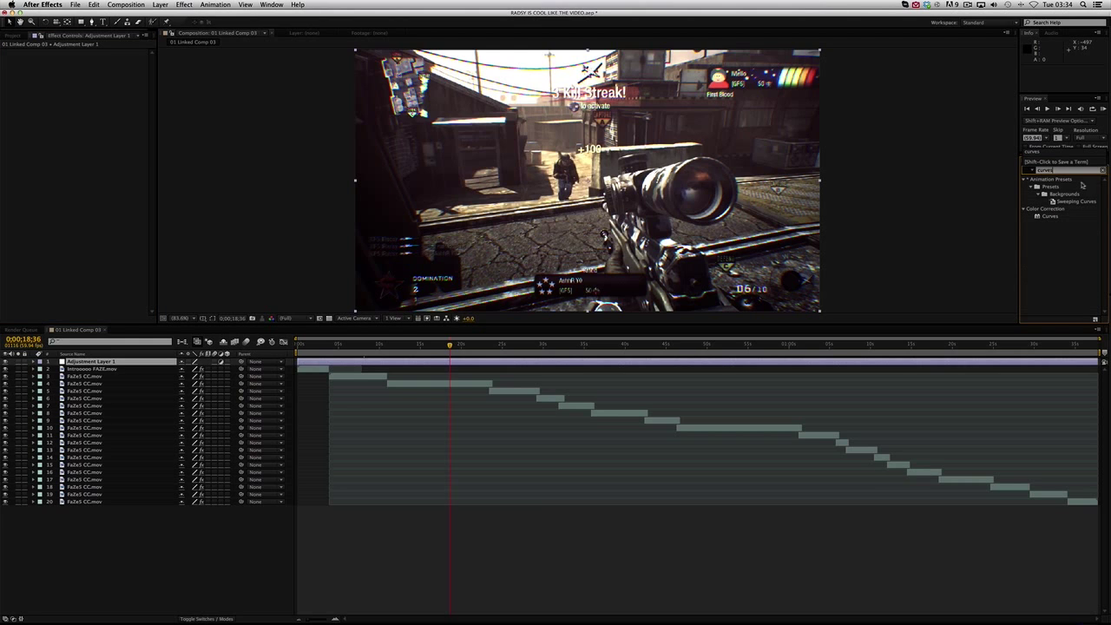
left_click_drag(1049, 216, 394, 361)
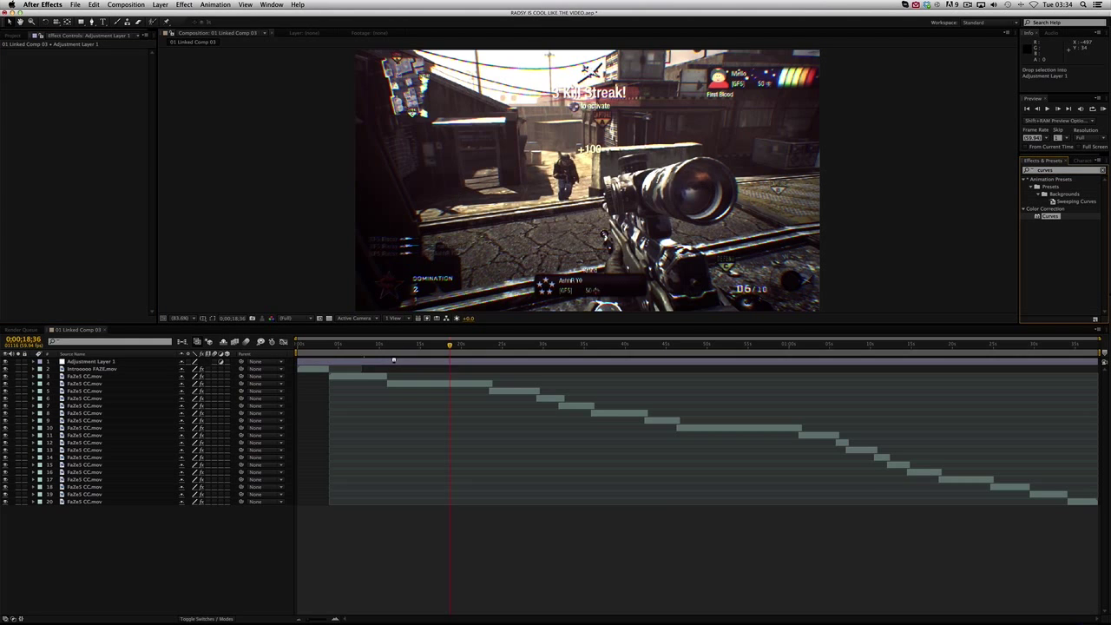
left_click_drag(52, 115, 32, 78)
left_click(406, 555)
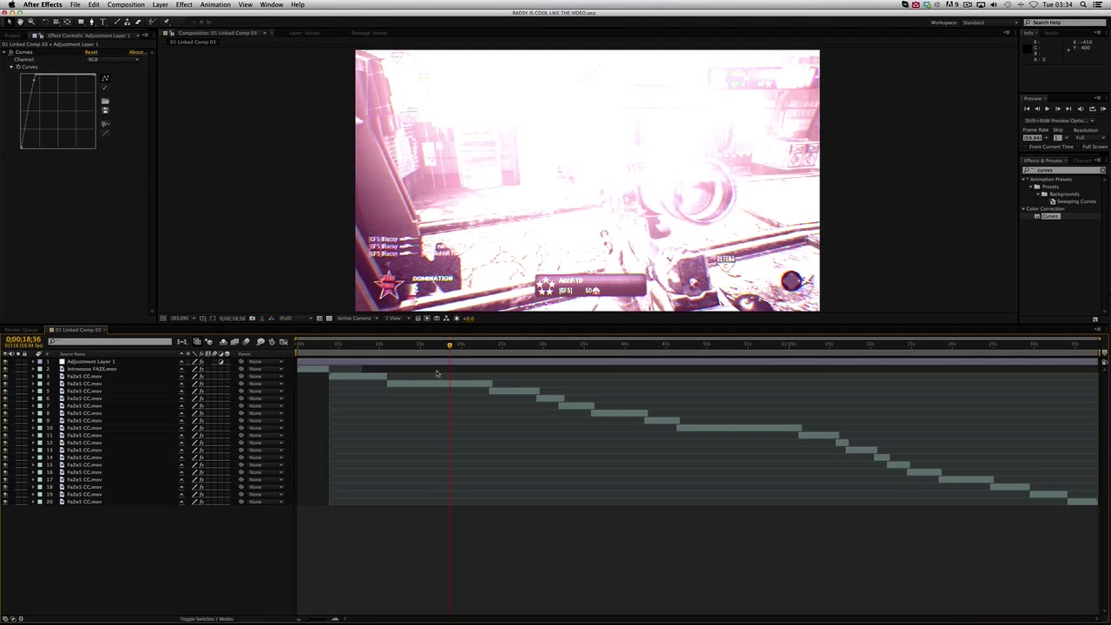
Switch to Premiere Pro and play the sequence from 00;00;03;45 to about 9 seconds to check the Curves change on the linked clip
mouse_move(247, 609)
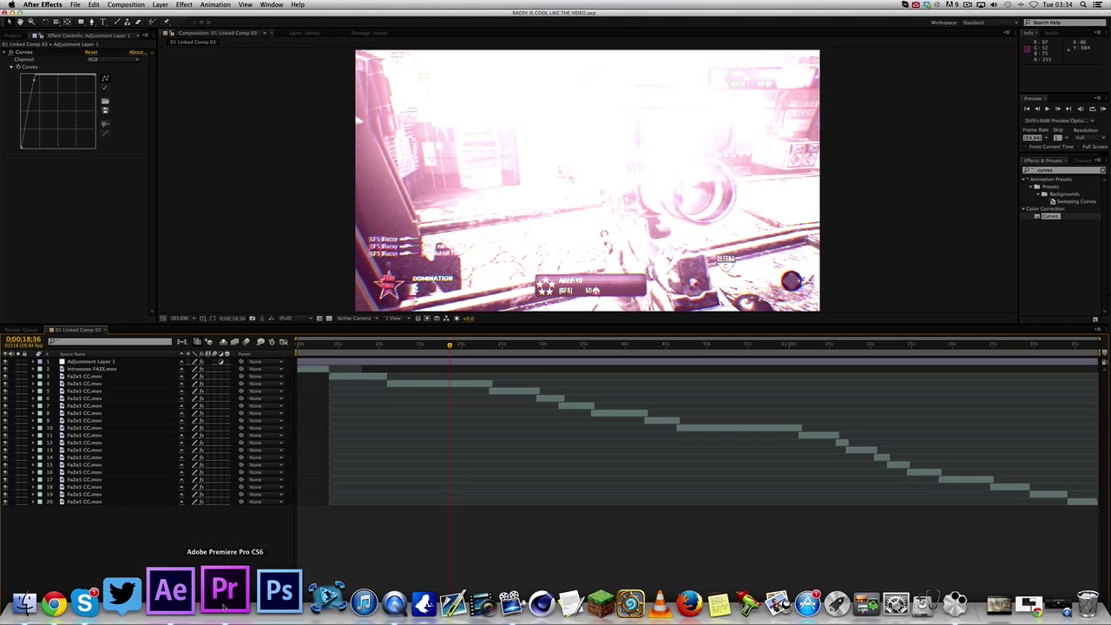
left_click(223, 599)
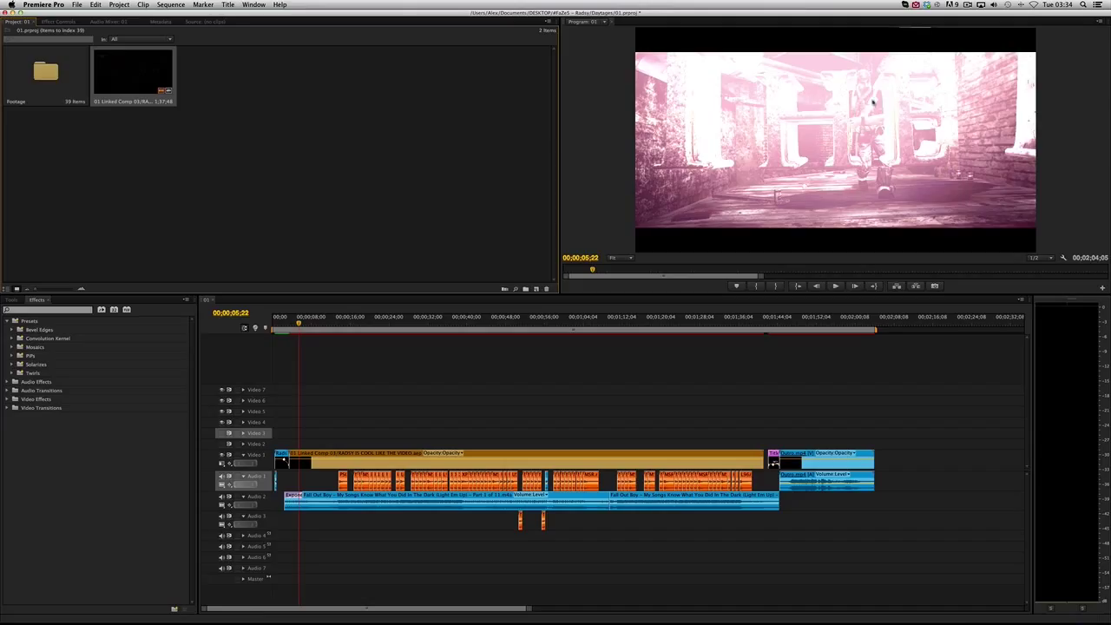
left_click(305, 326)
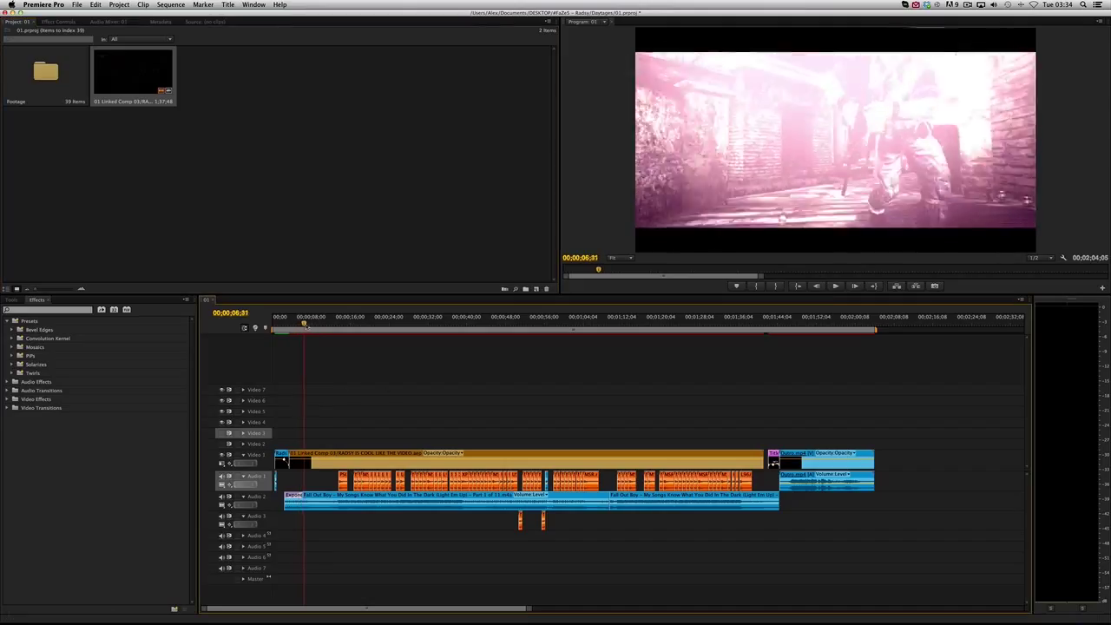
mouse_move(305, 325)
left_mouse_down()
mouse_move(322, 326)
mouse_move(291, 323)
left_mouse_up()
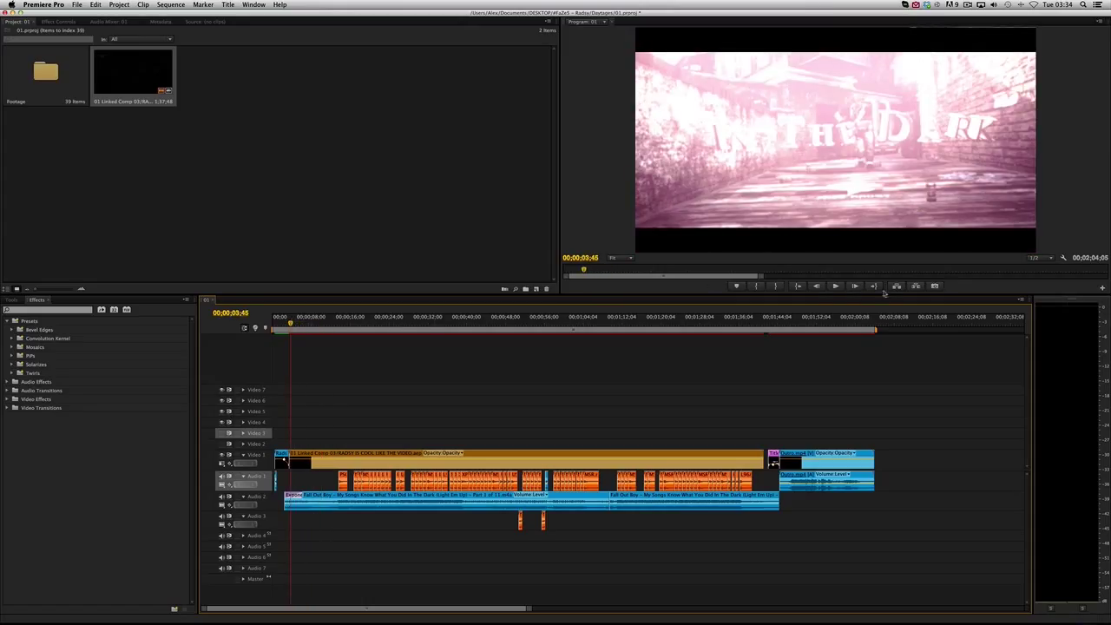
left_click(833, 288)
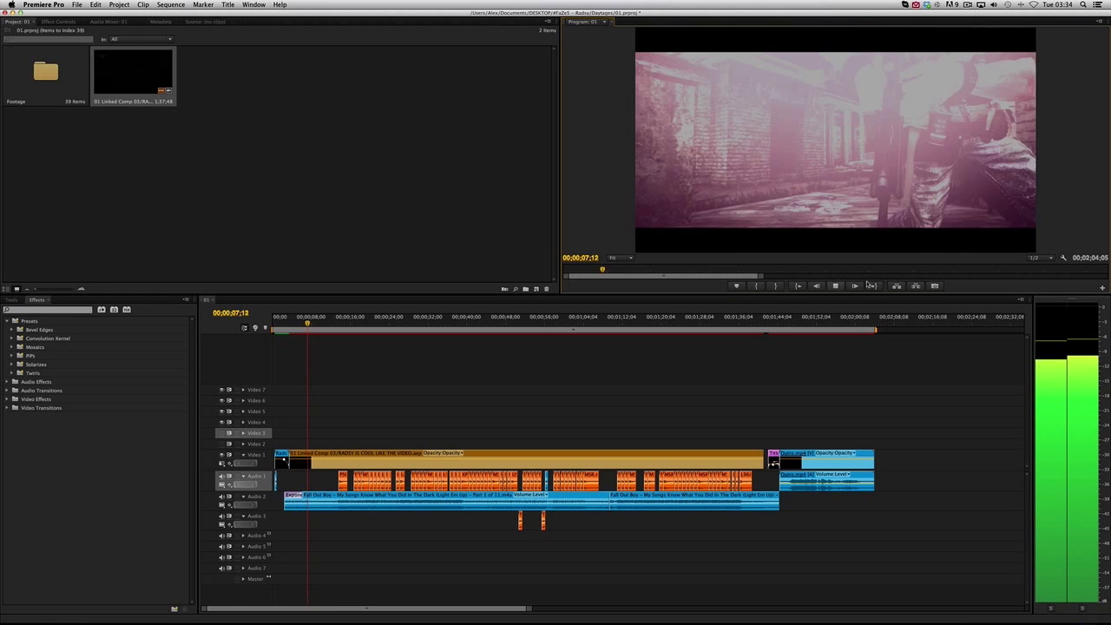
key("space")
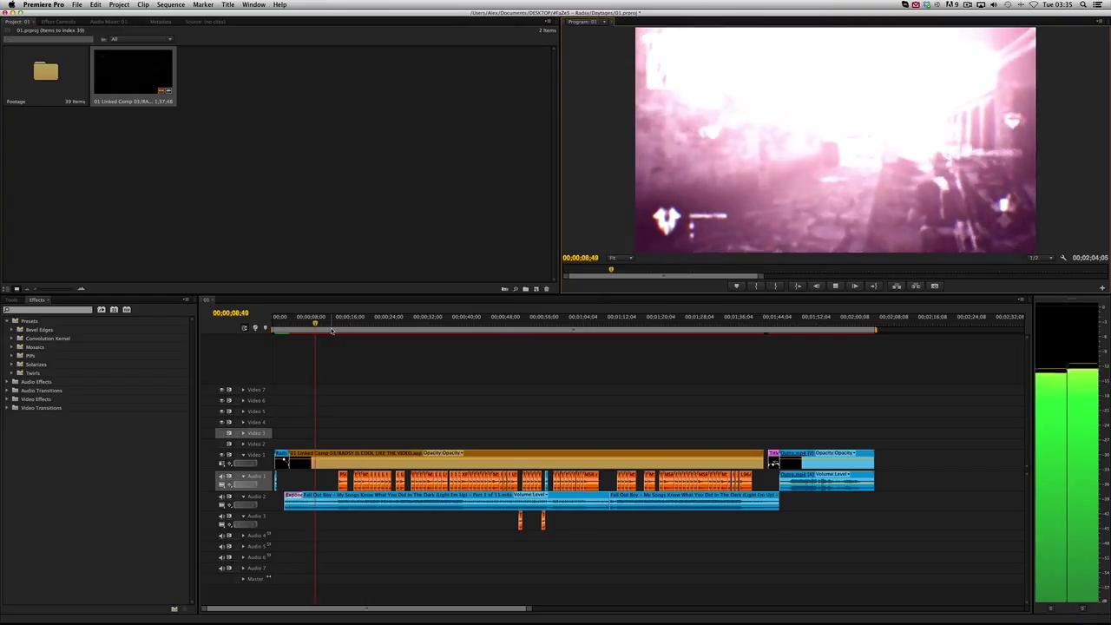
key("space")
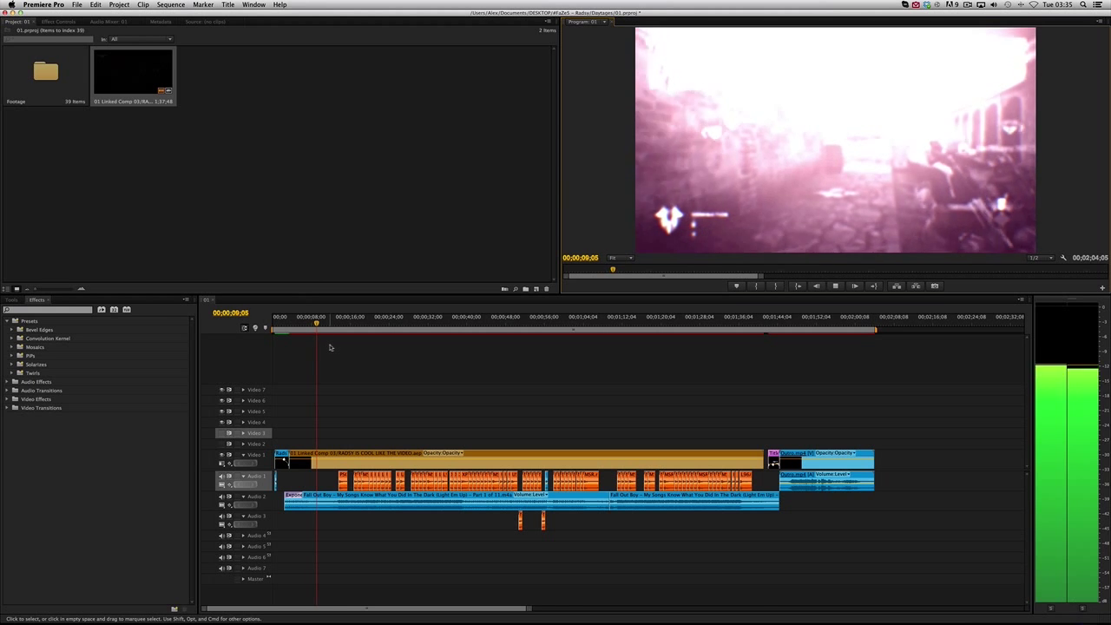
key("space")
Play the Premiere Pro sequence from about 11 to 15 seconds to review the brightened sniper gameplay
mouse_move(233, 613)
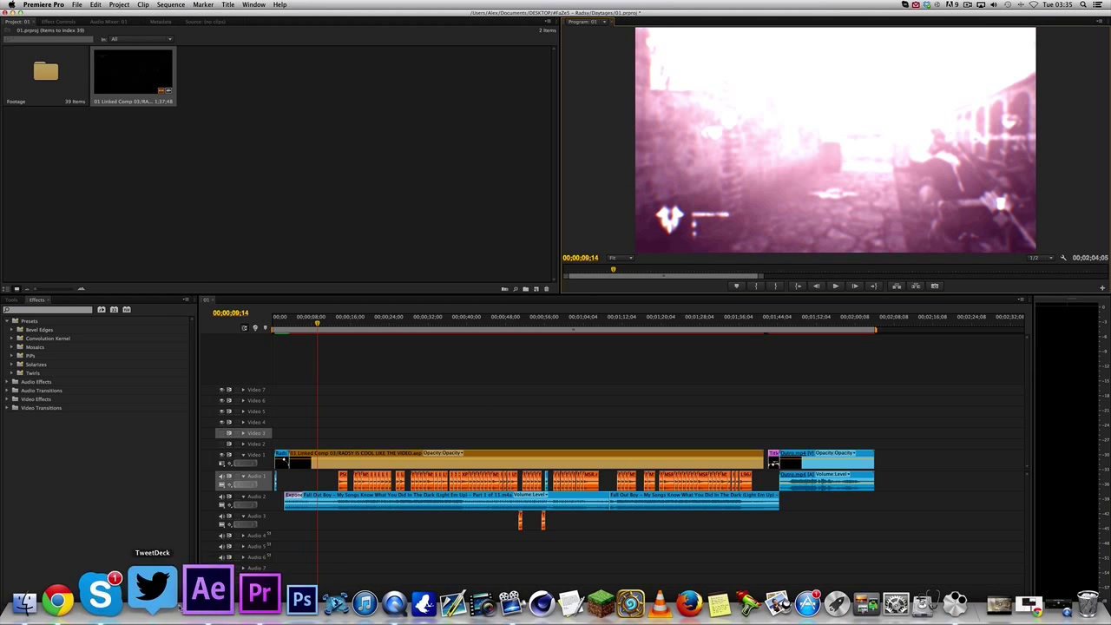
left_click_drag(318, 322, 328, 323)
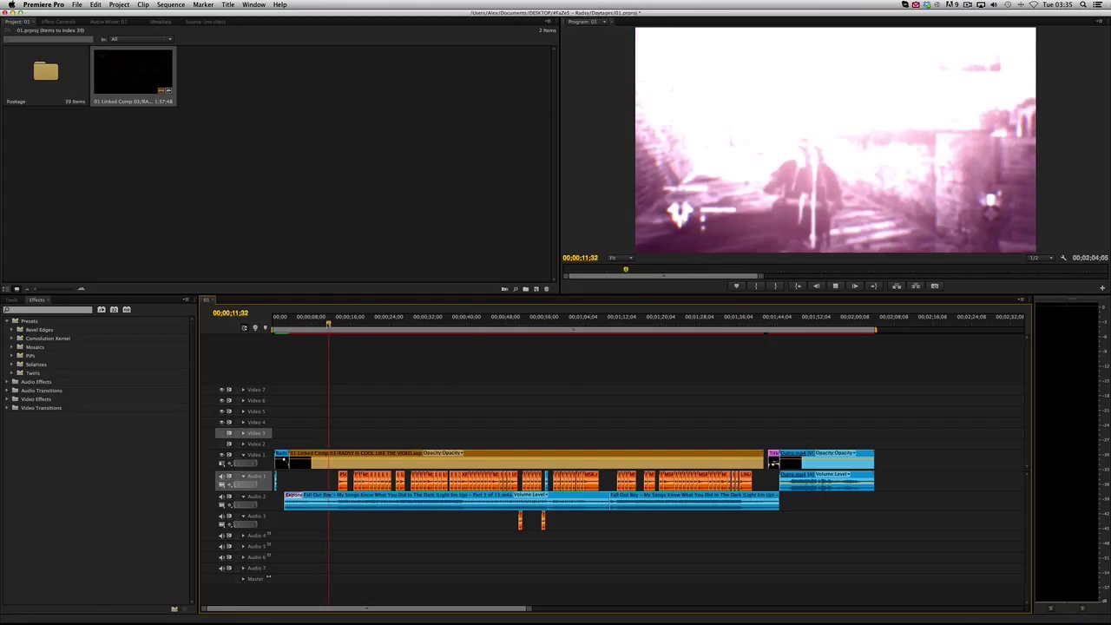
key("space")
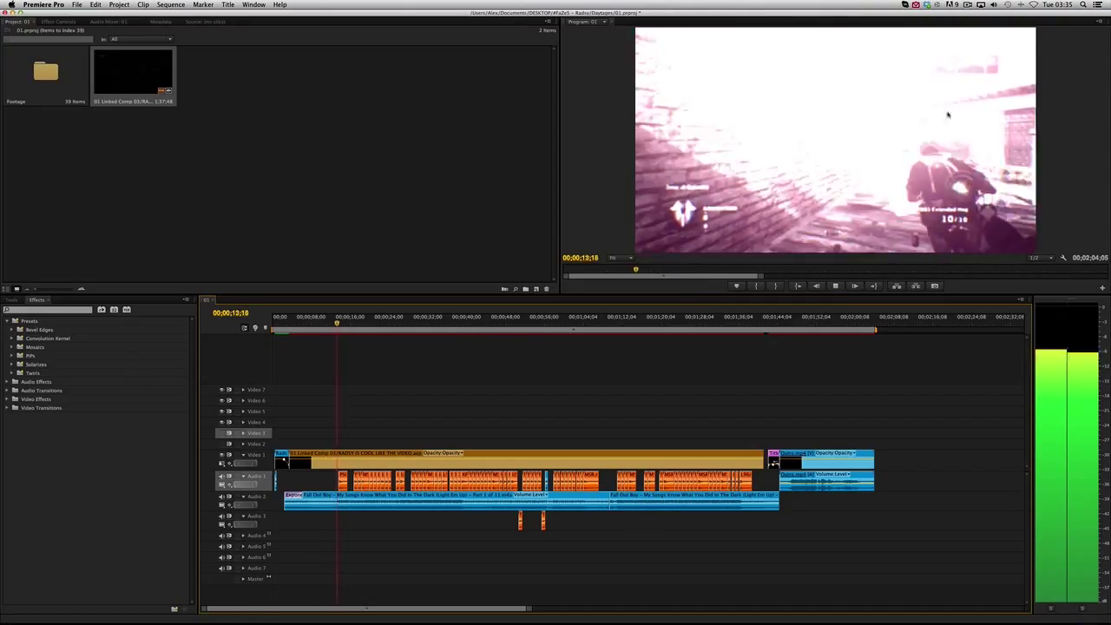
key("space")
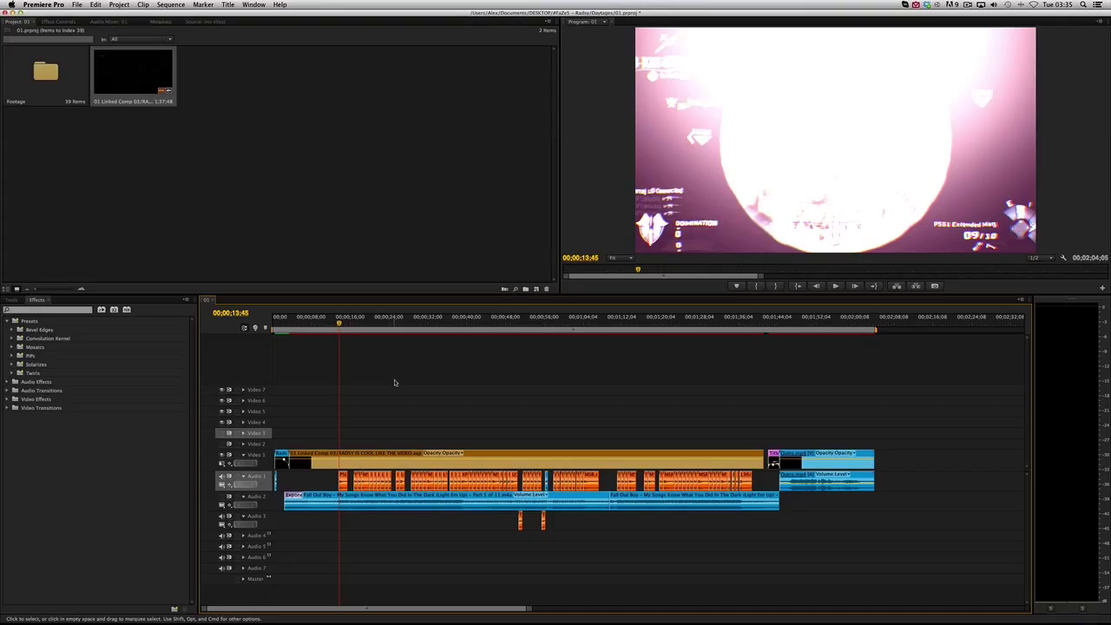
key("space")
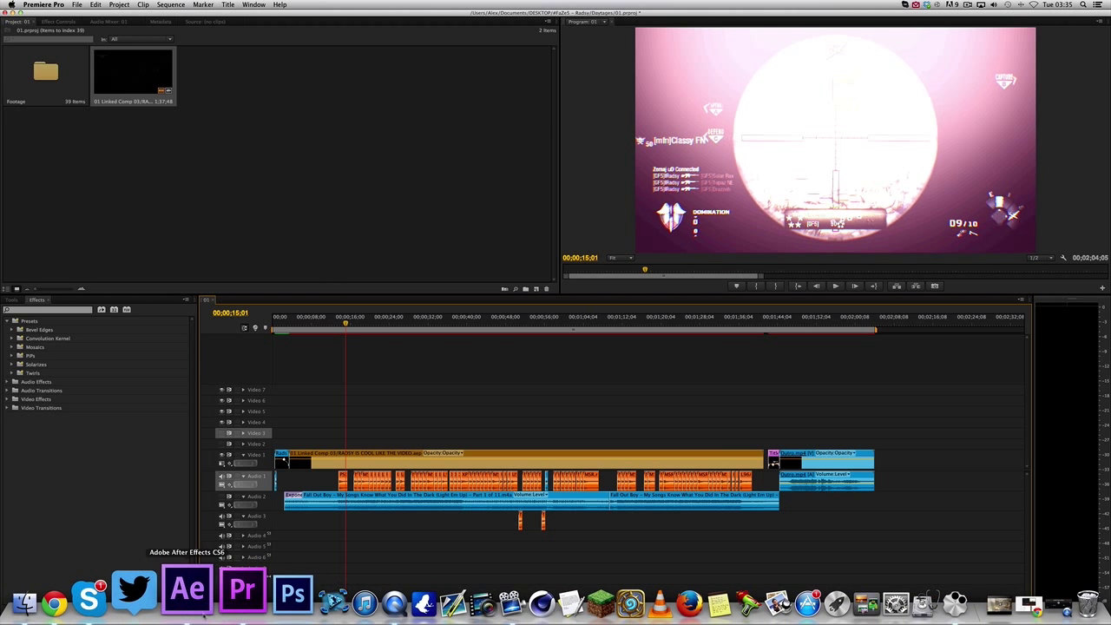
Switch to After Effects and delete the adjustment layer from the linked composition
left_click(193, 599)
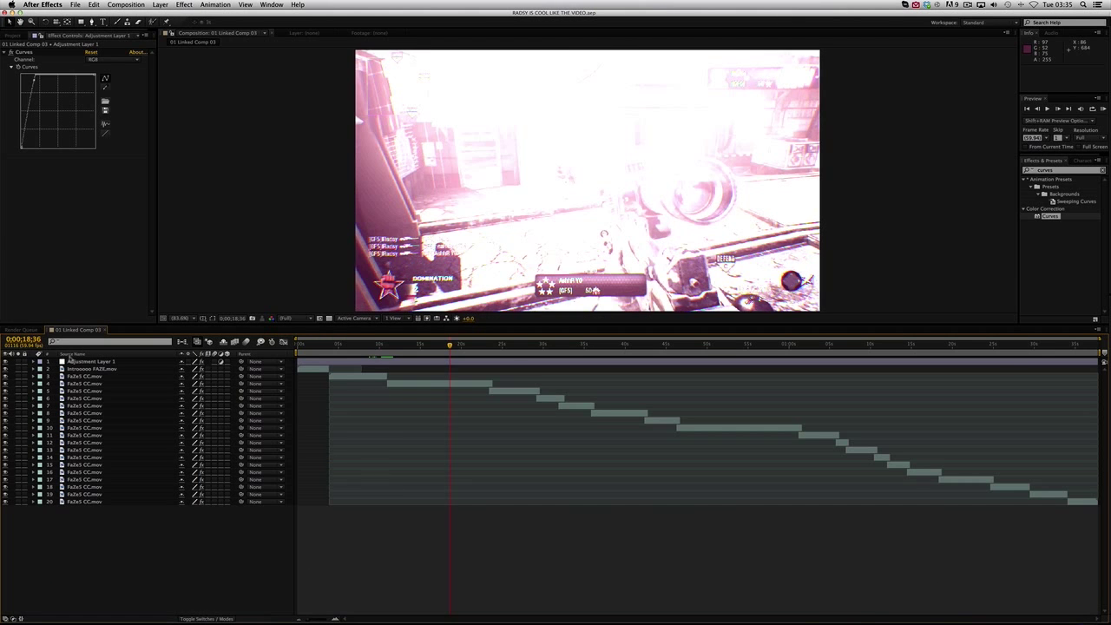
key("Delete")
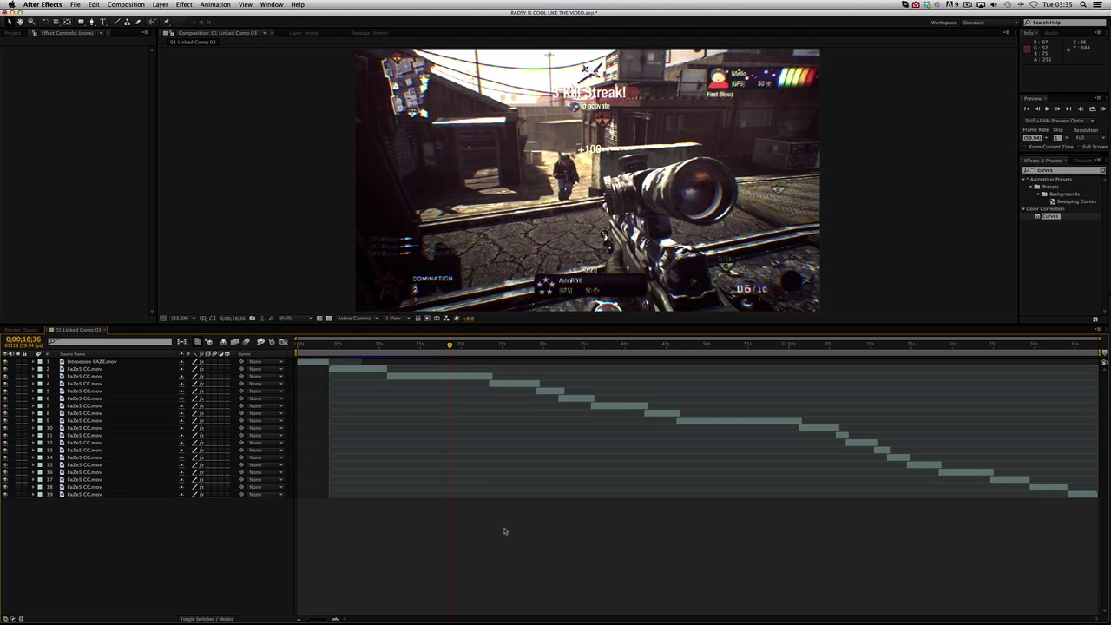
Switch to Premiere Pro, save the project, and check the linked clip at 00;00;12;36
left_click(224, 590)
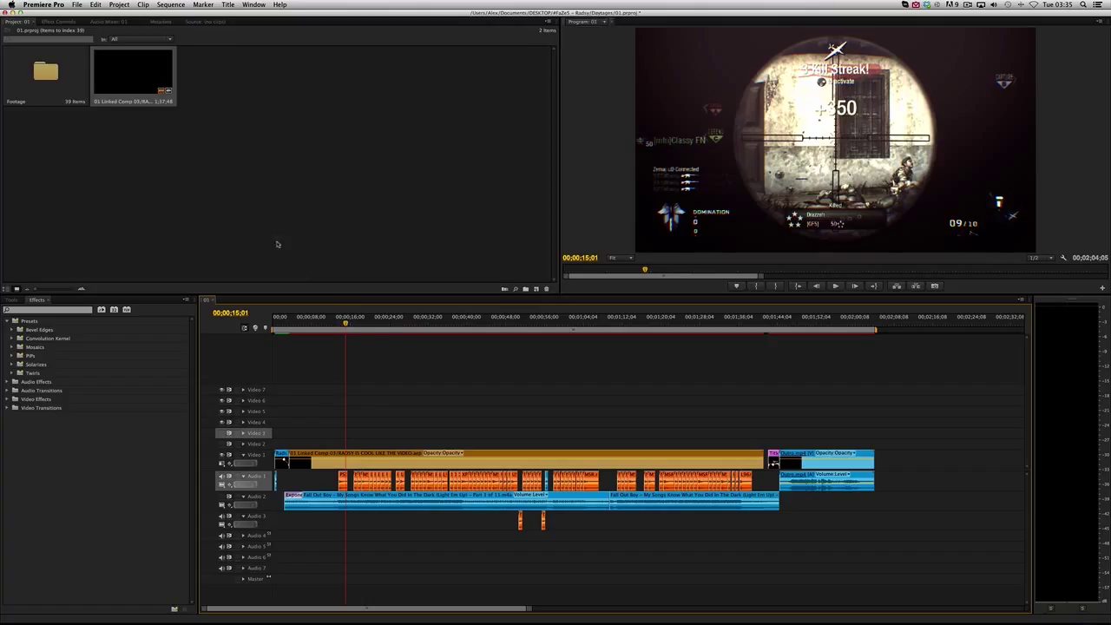
left_click(369, 364)
key("super+s")
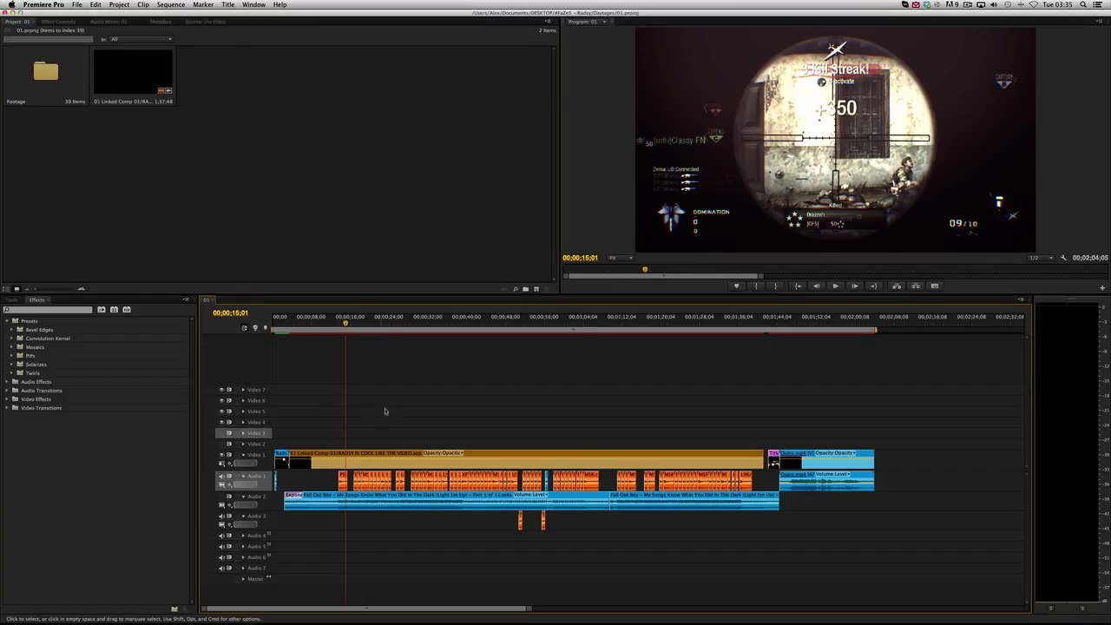
left_click(334, 325)
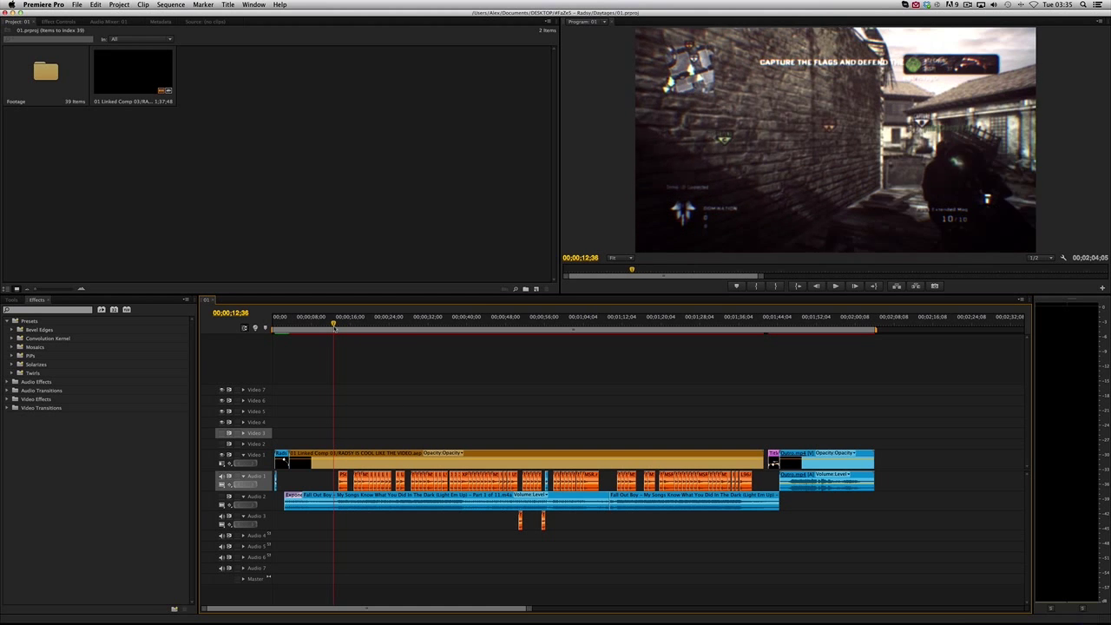
Move the playhead to 00;00;14;39, open the sequence's media export settings, and enlarge the dialog and its settings area
left_click_drag(334, 327, 343, 328)
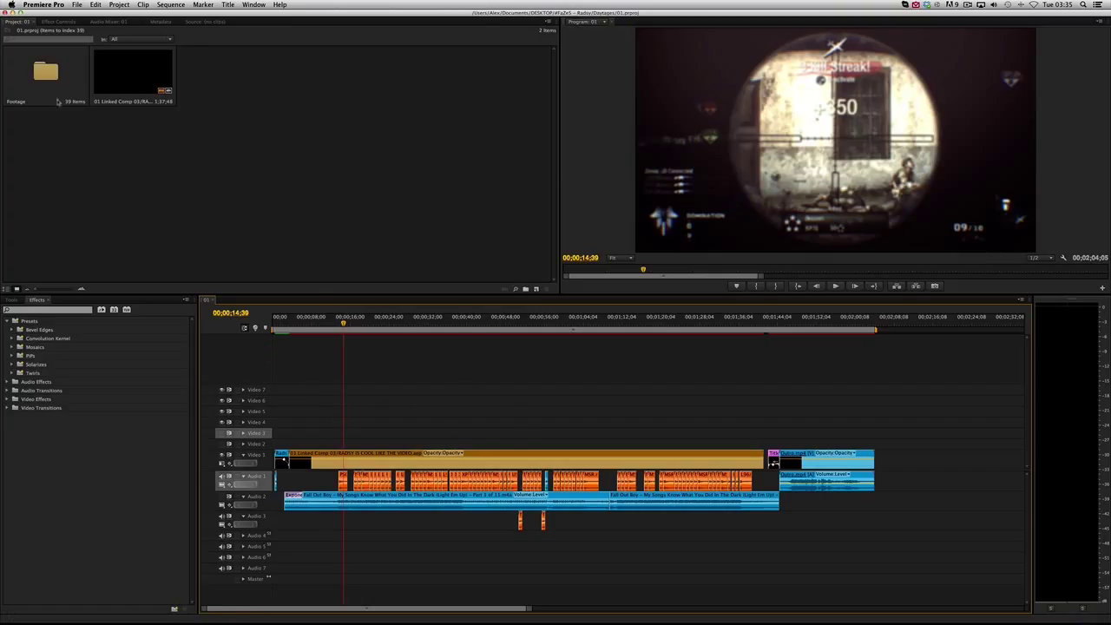
left_click(76, 4)
mouse_move(91, 200)
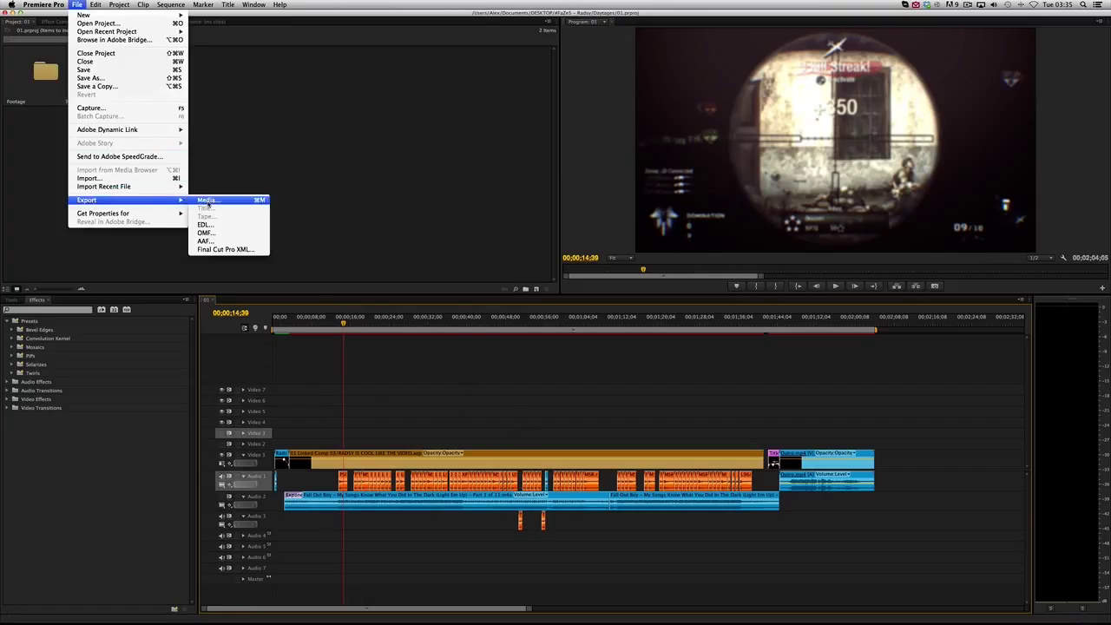
left_click(233, 203)
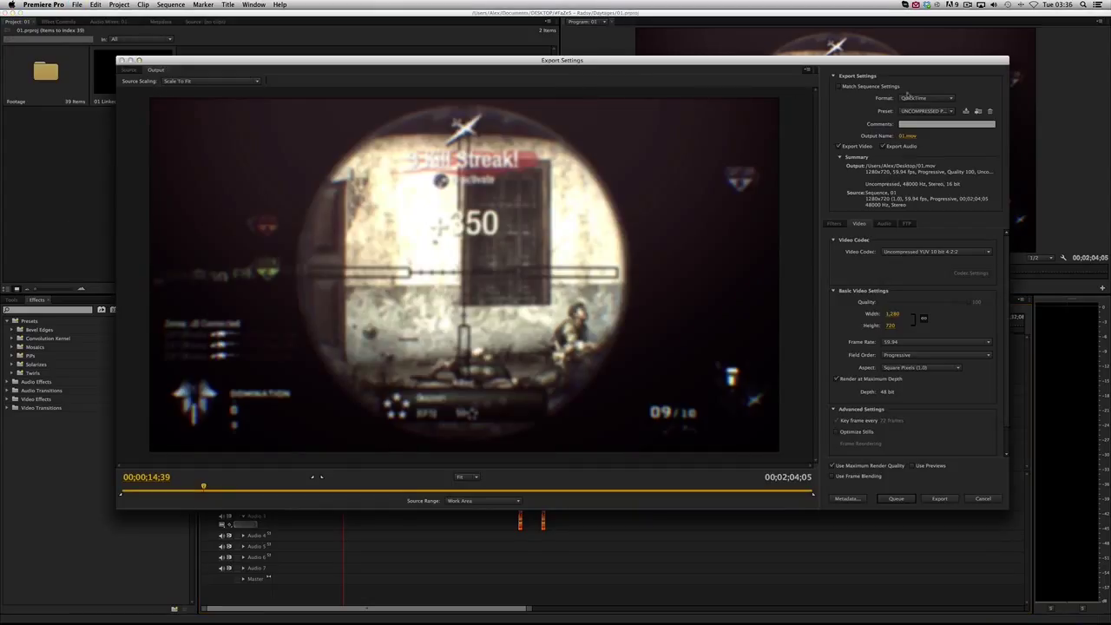
left_click_drag(1049, 560, 1108, 622)
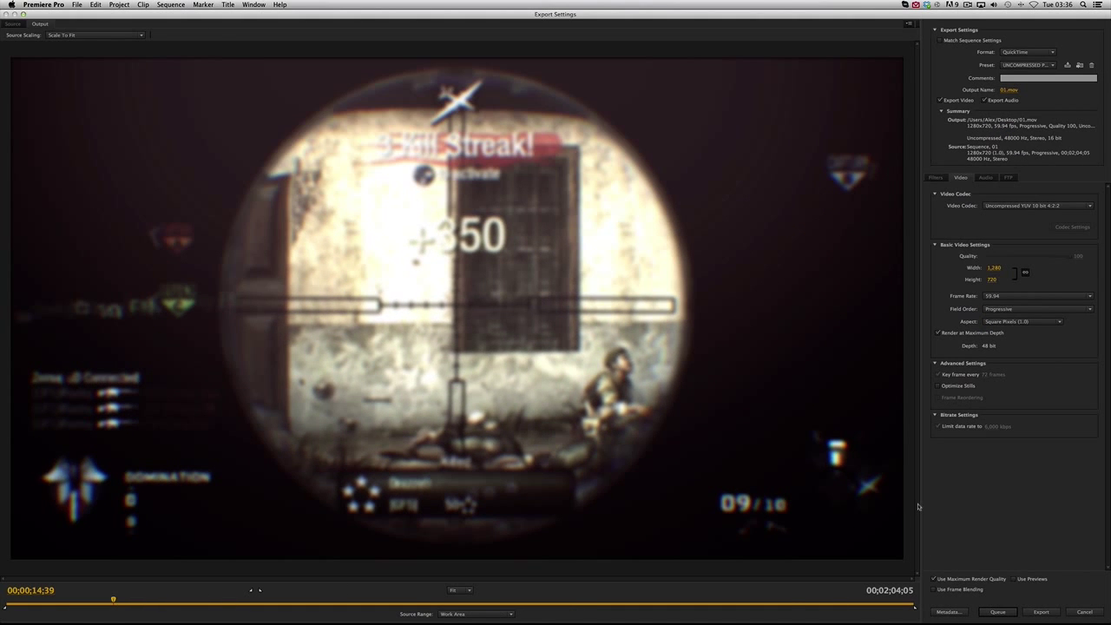
left_click_drag(920, 506, 739, 495)
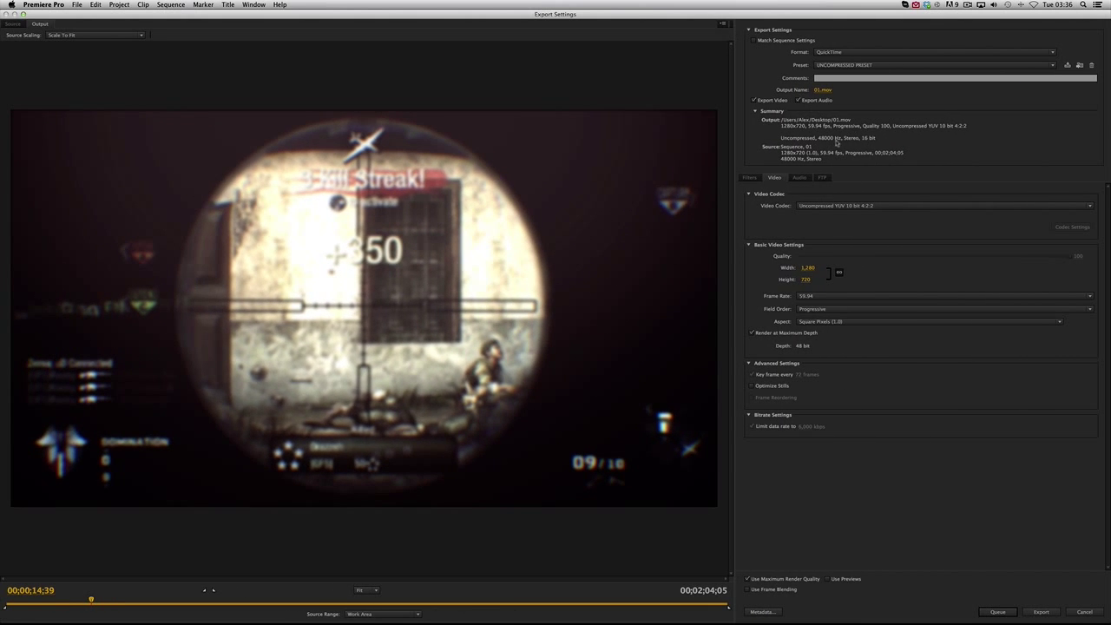
Set the export format to QuickTime and the preset to UNCOMPRESSED PRESET
left_click(830, 53)
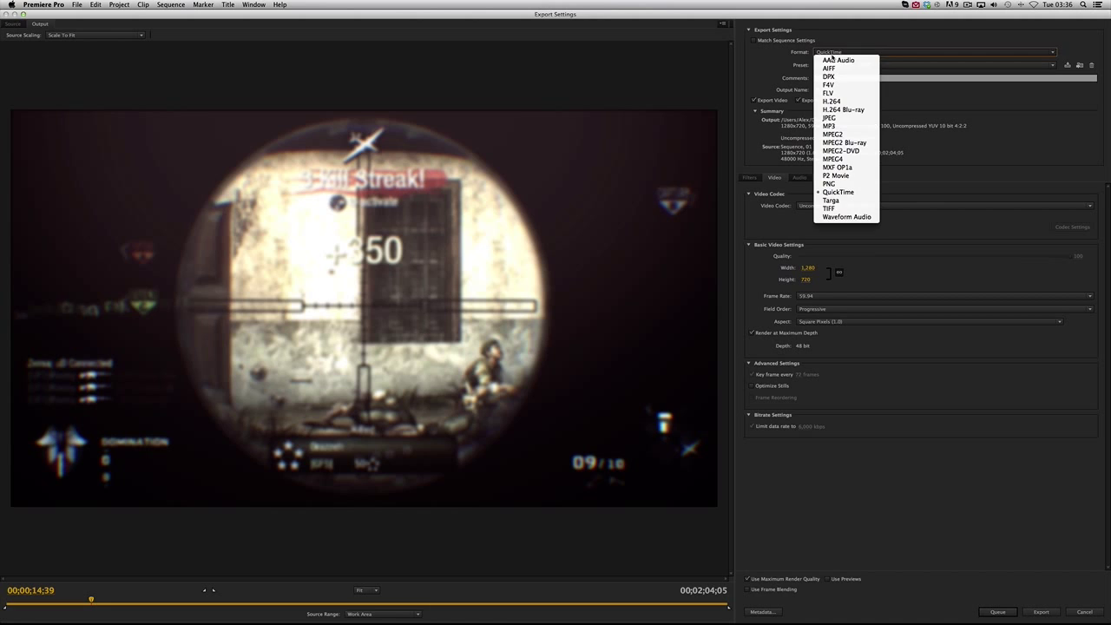
left_click(838, 191)
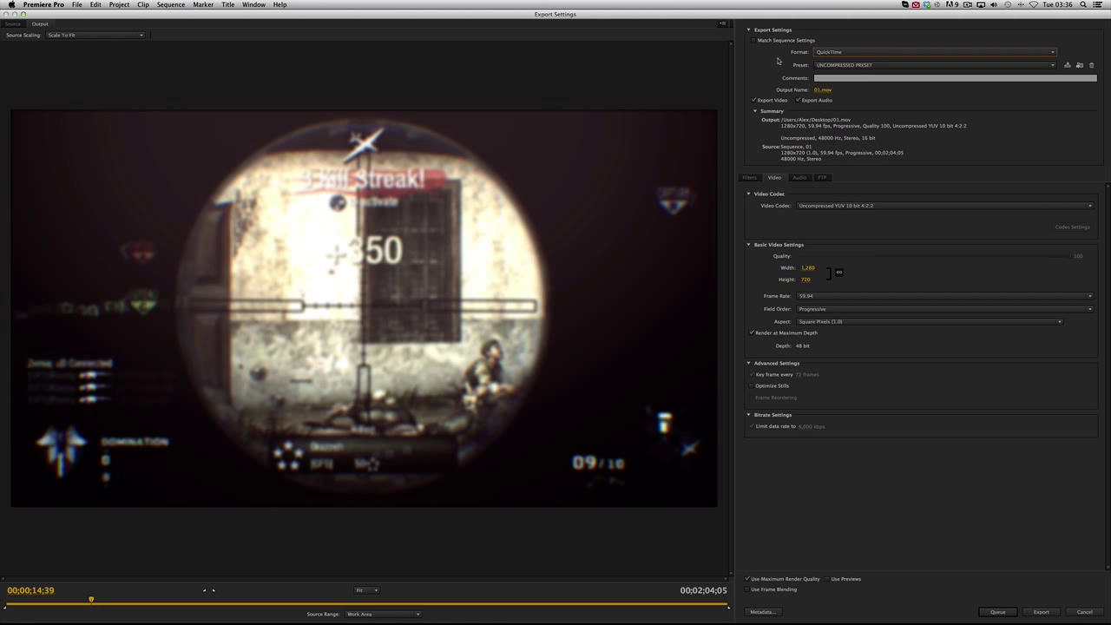
left_click(835, 65)
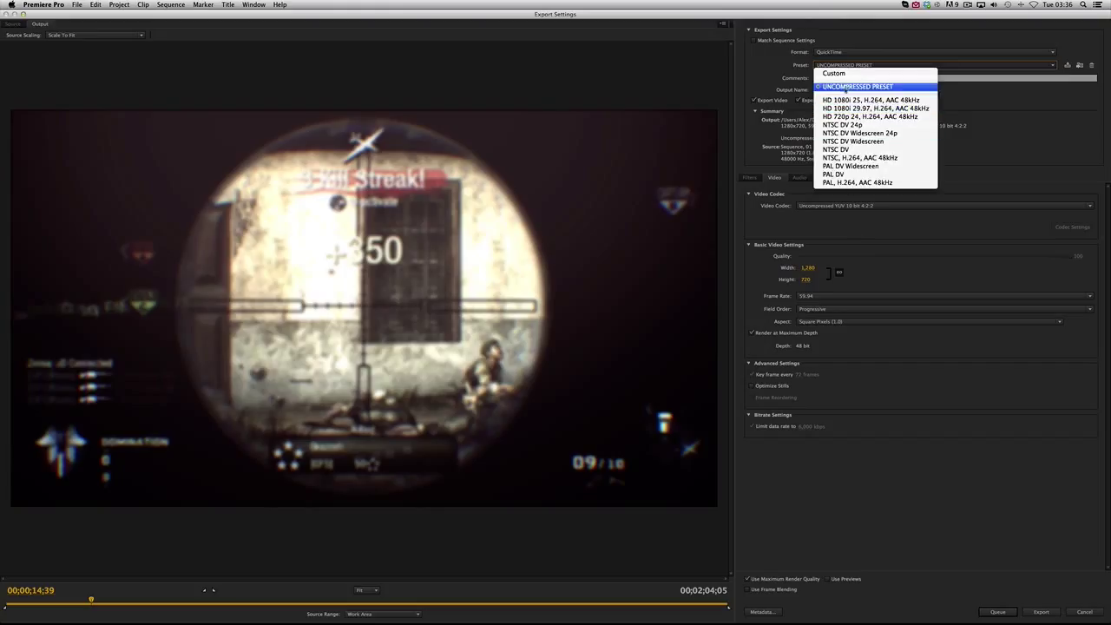
left_click(845, 90)
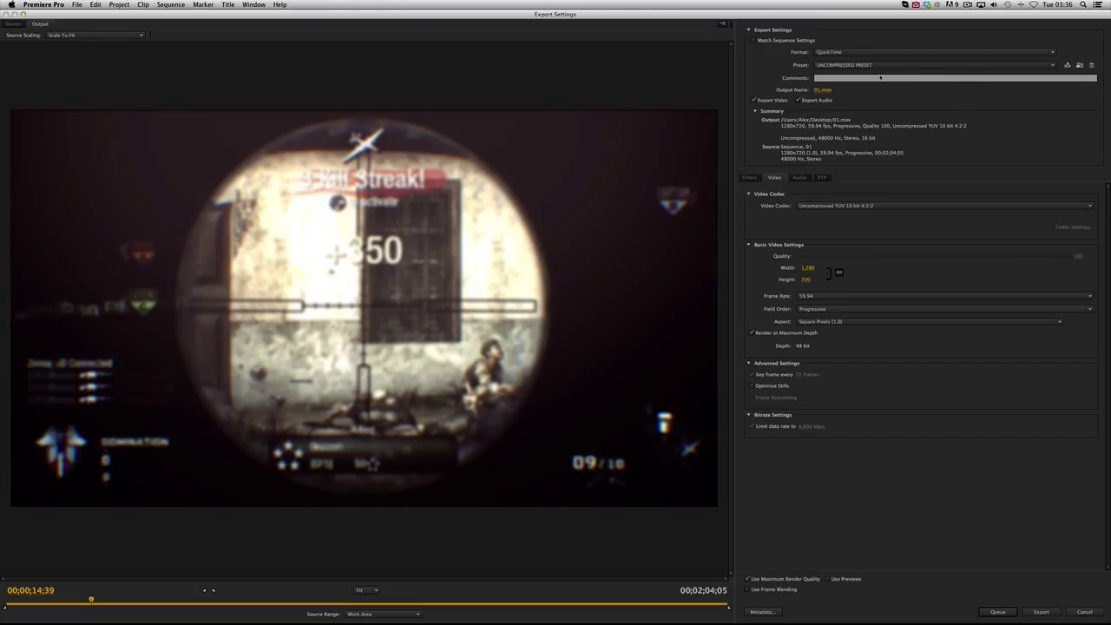
Examine the preset import dialog and its Video Preset File (*.epr) file type filter without importing a preset
left_click(1078, 67)
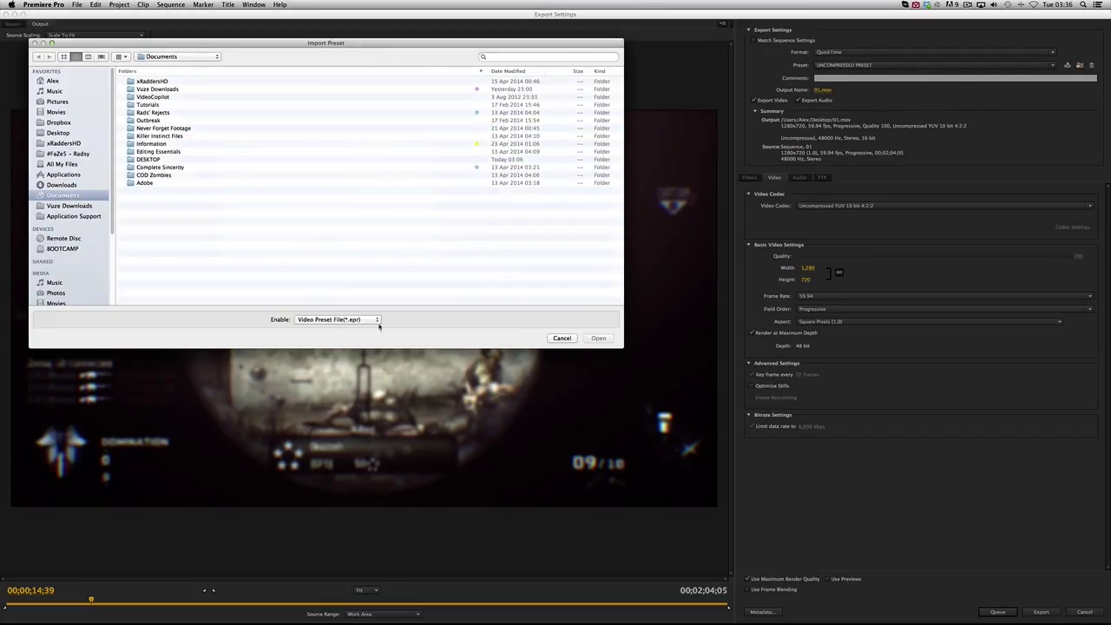
left_click(355, 319)
left_click(356, 319)
left_click(560, 338)
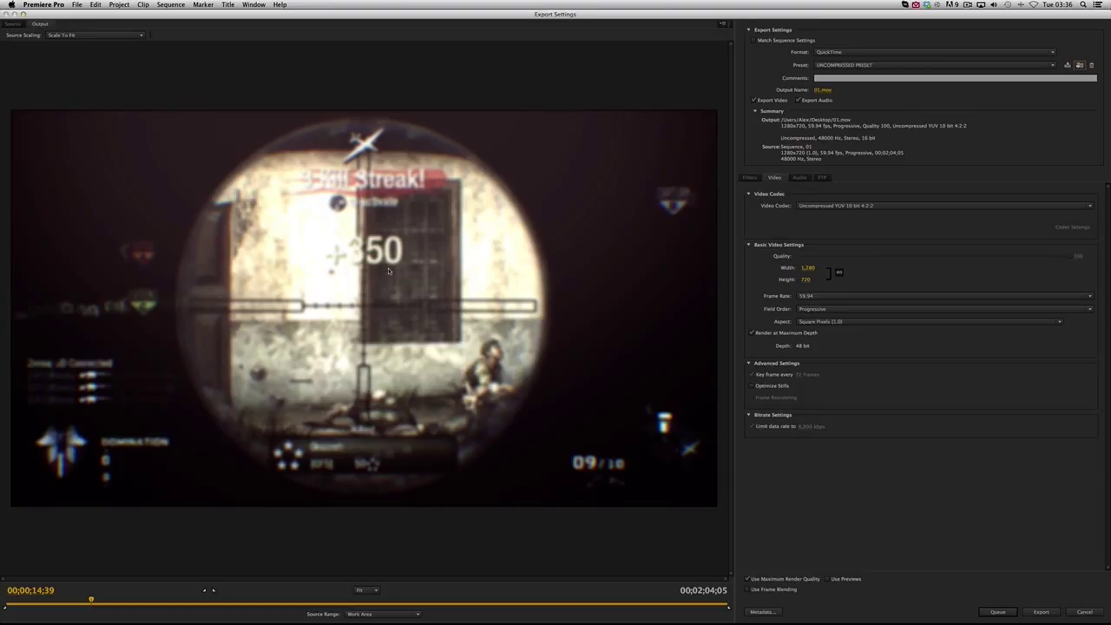
left_click(1080, 66)
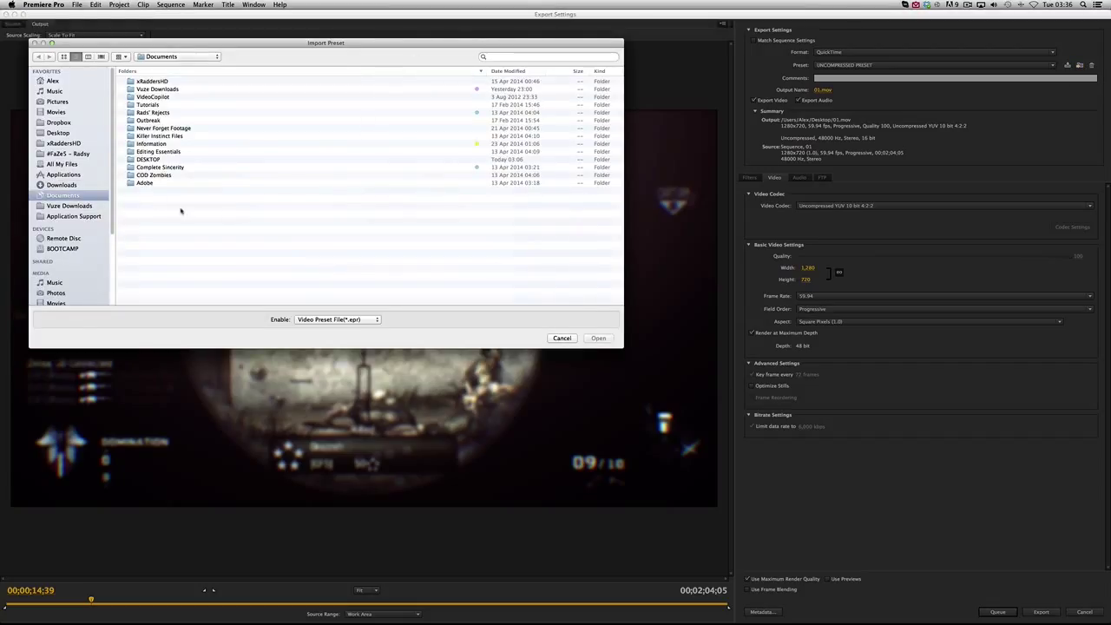
left_click(562, 338)
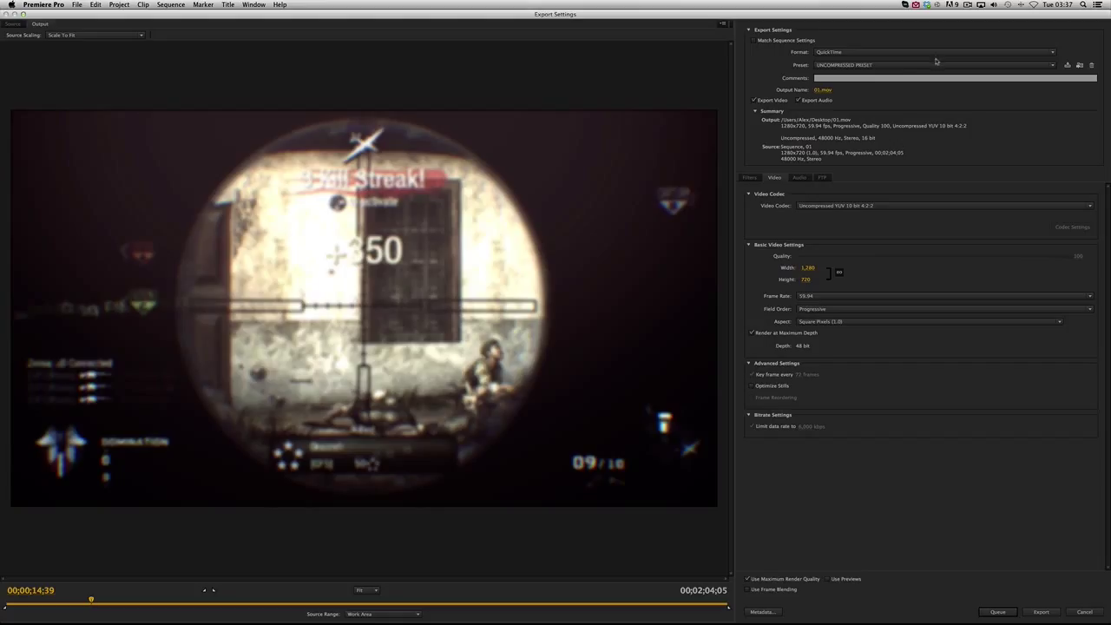
Examine the list of export presets available for the QuickTime format
left_click(881, 66)
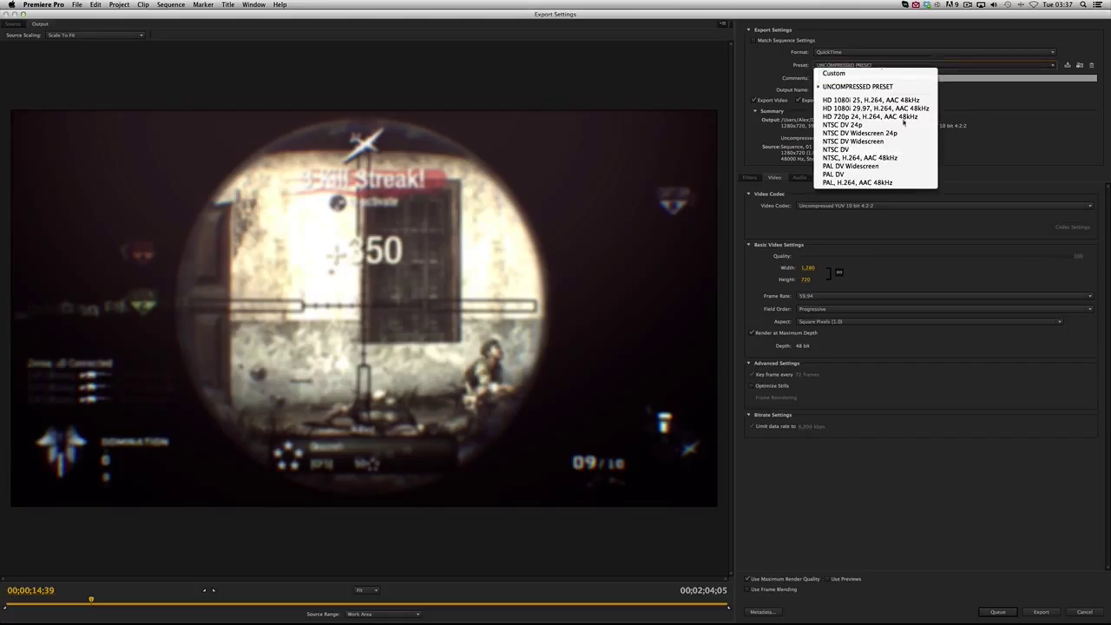
left_click(984, 129)
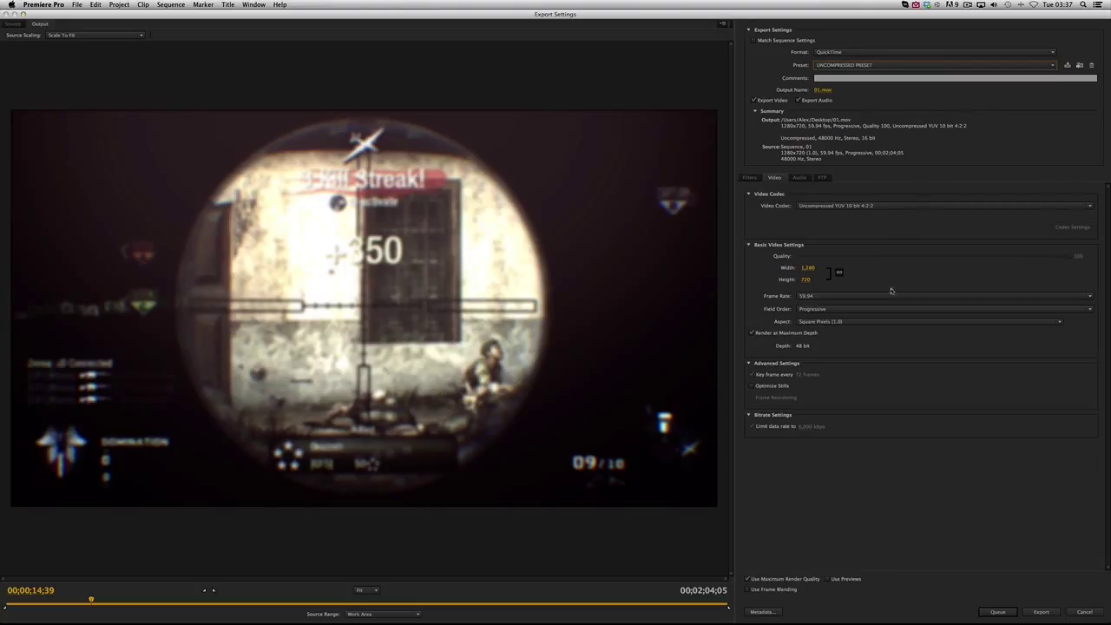
left_click(902, 66)
left_click(1006, 99)
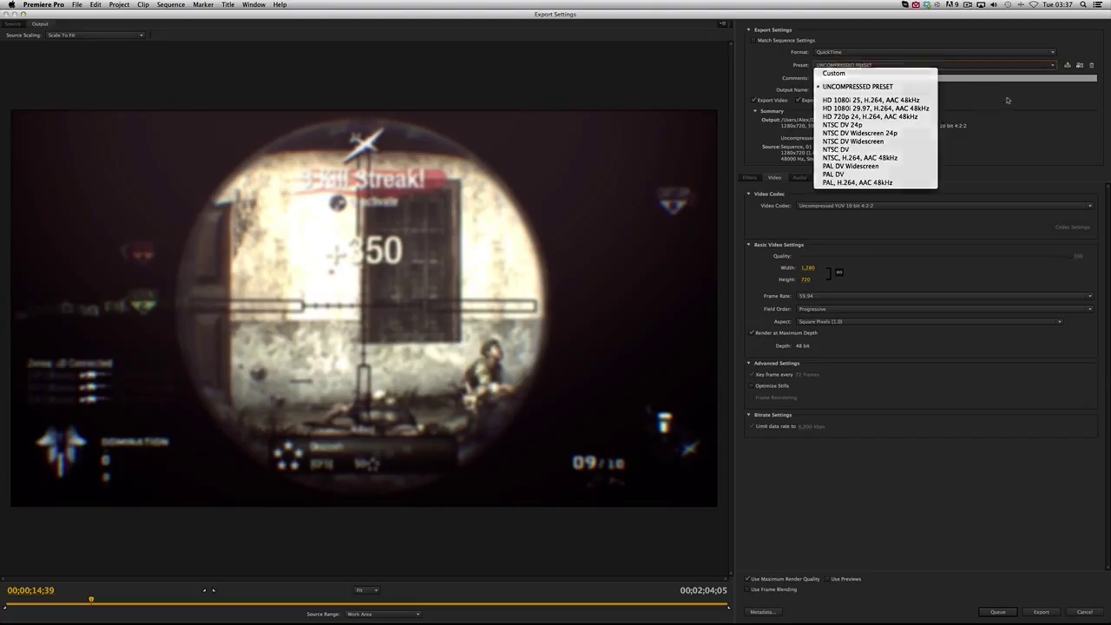
Try to save the current export settings as a preset
left_click(1068, 66)
left_click(1068, 66)
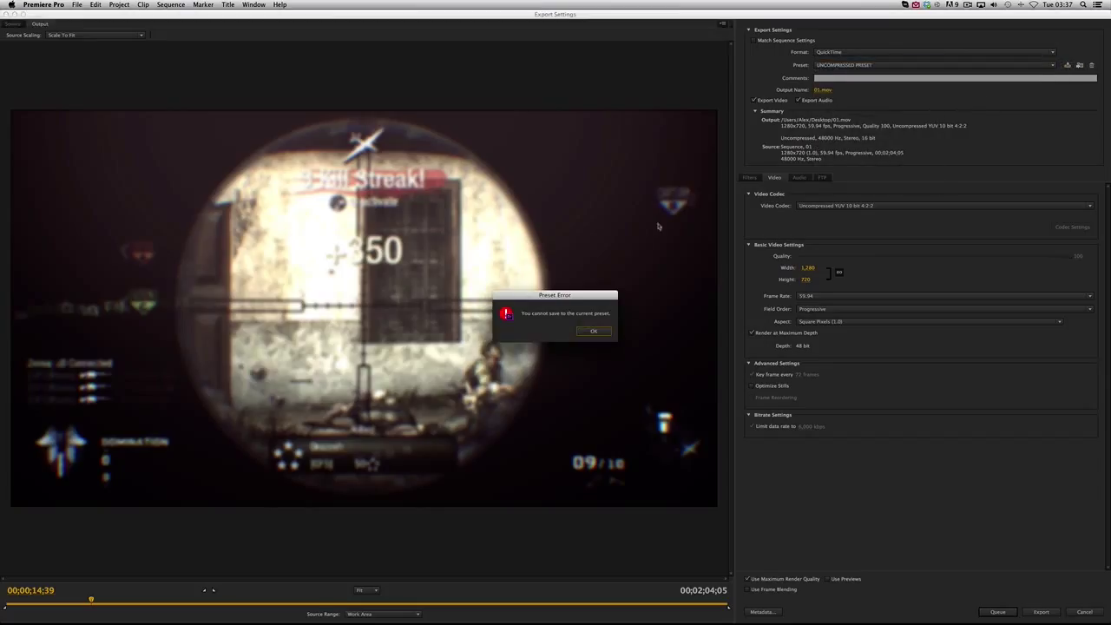
left_click(590, 332)
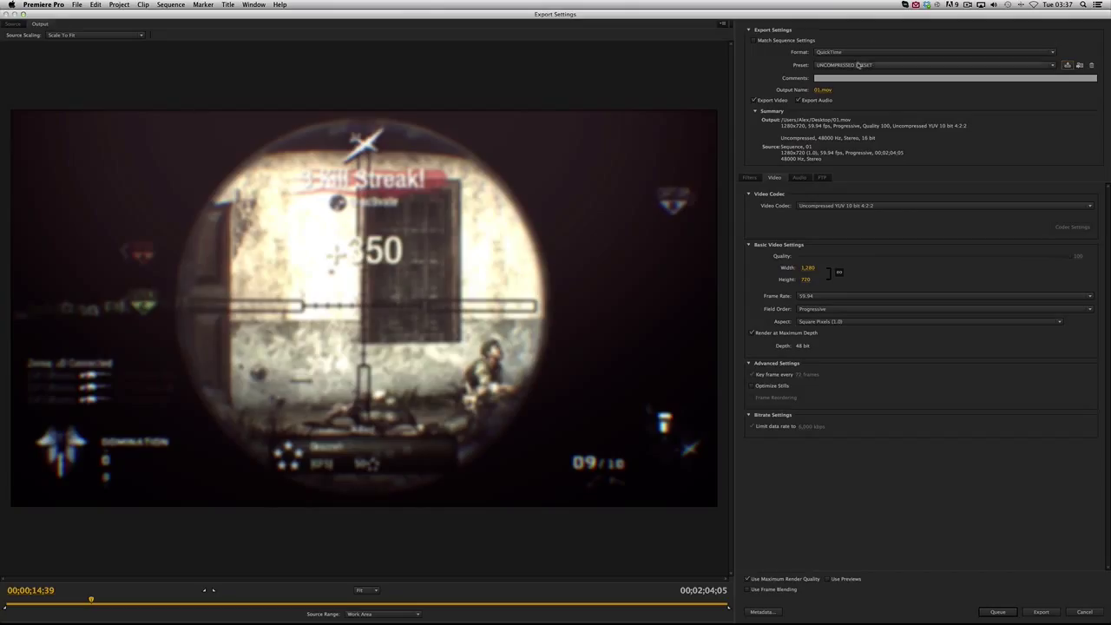
Switch the export preset to HD 1080i 29.97, H.264, AAC 48kHz, and restore UNCOMPRESSED PRESET
left_click(858, 65)
left_click(845, 65)
left_click(845, 66)
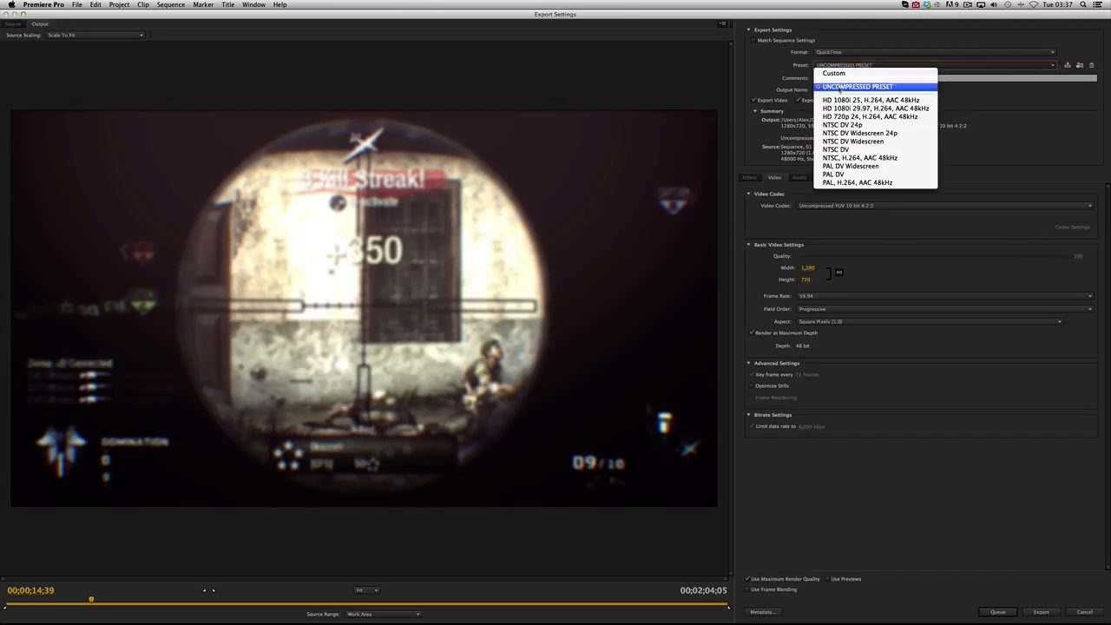
left_click(840, 85)
left_click(838, 66)
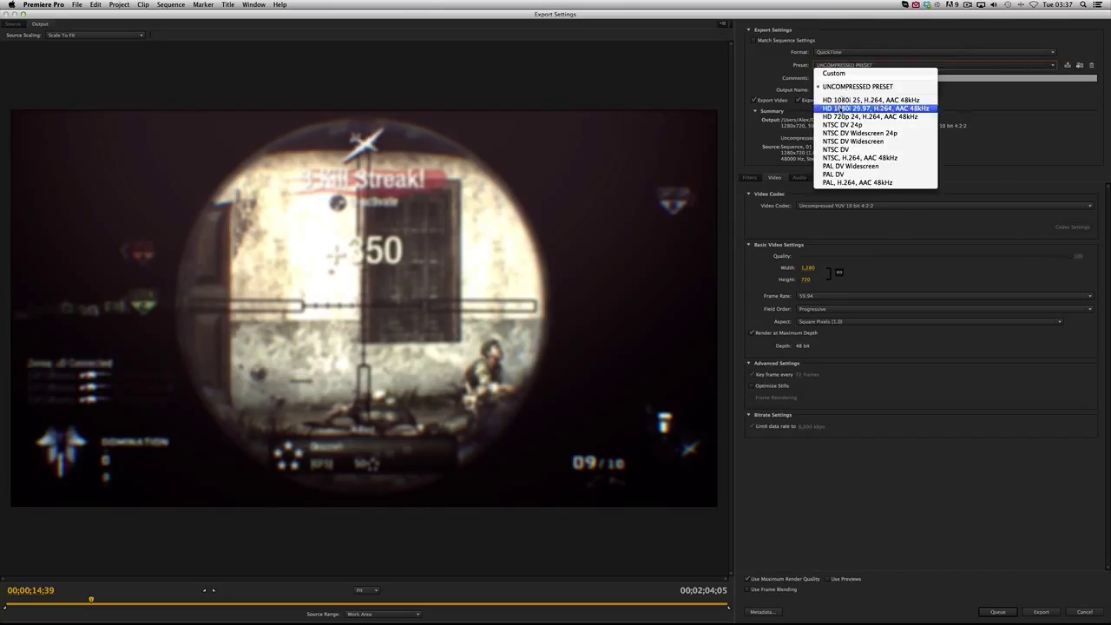
left_click(840, 105)
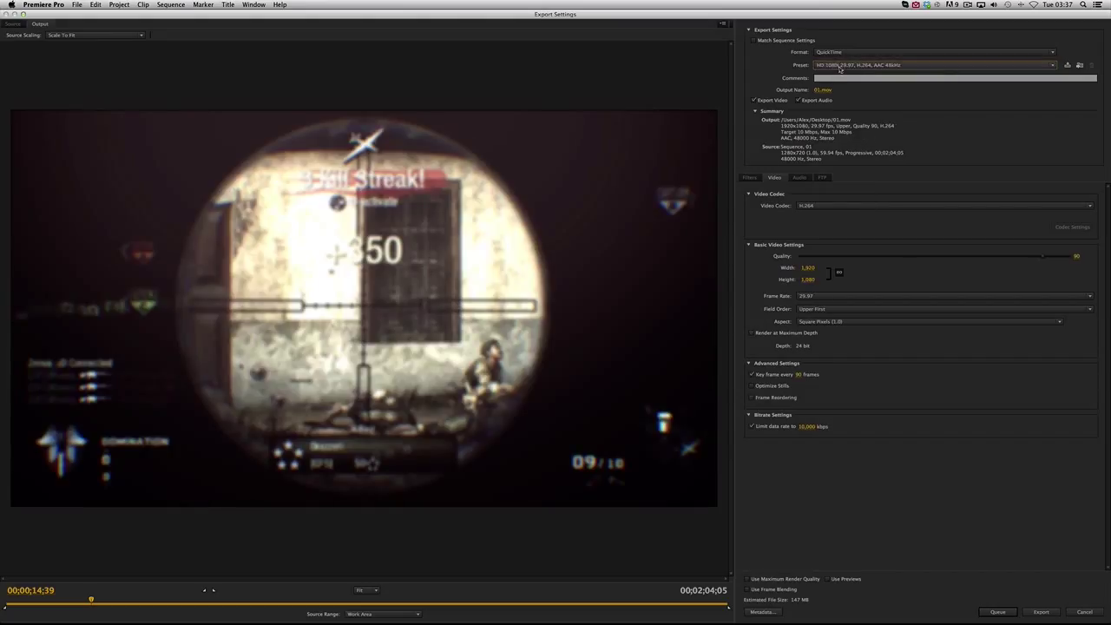
left_click(838, 67)
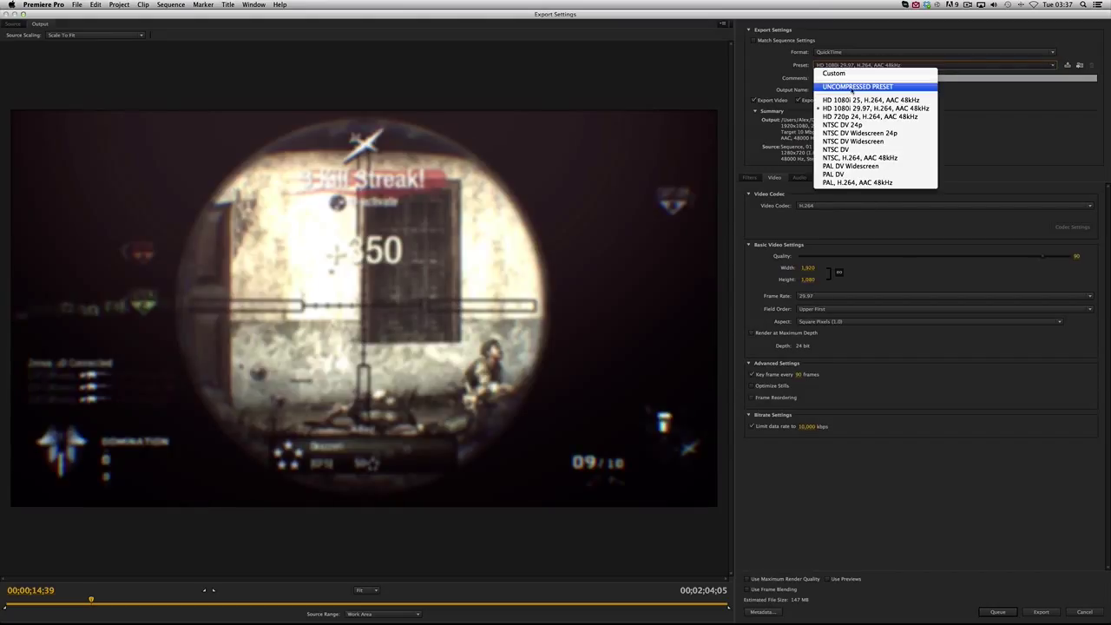
left_click(852, 88)
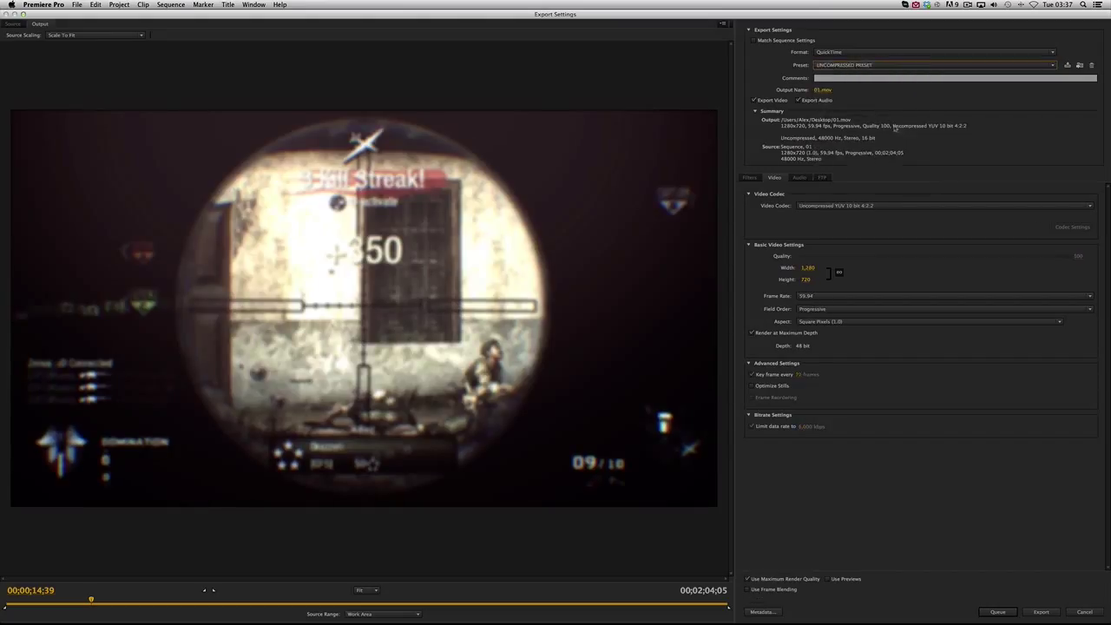
Look over the export format and preset lists, and toggle Use Frame Blending on and back off
left_click(827, 54)
left_click(931, 173)
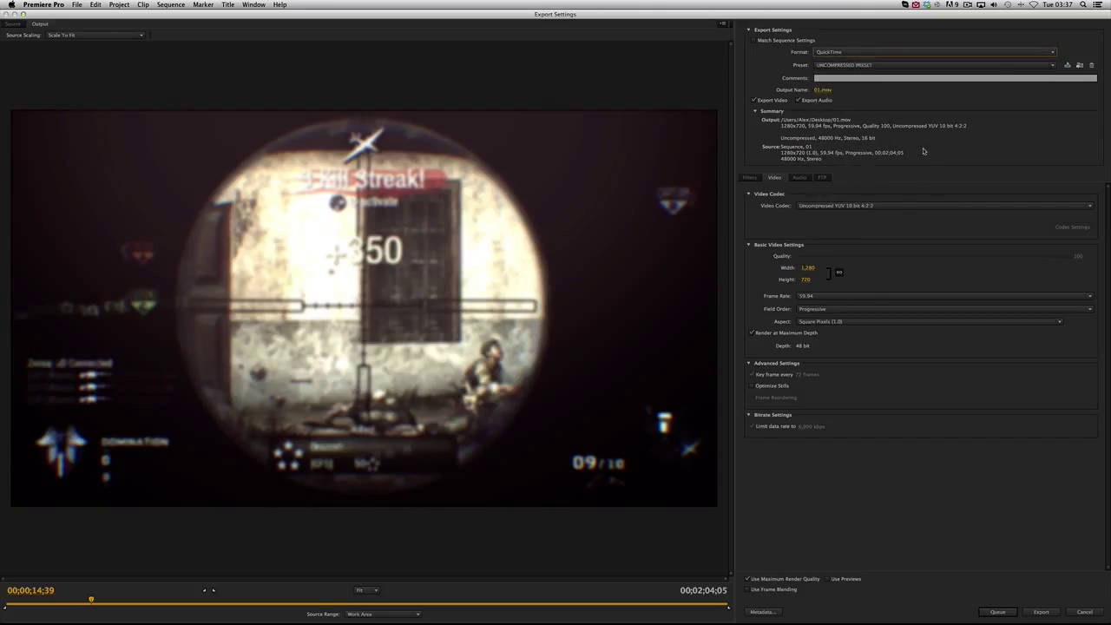
left_click(864, 64)
left_click(1007, 128)
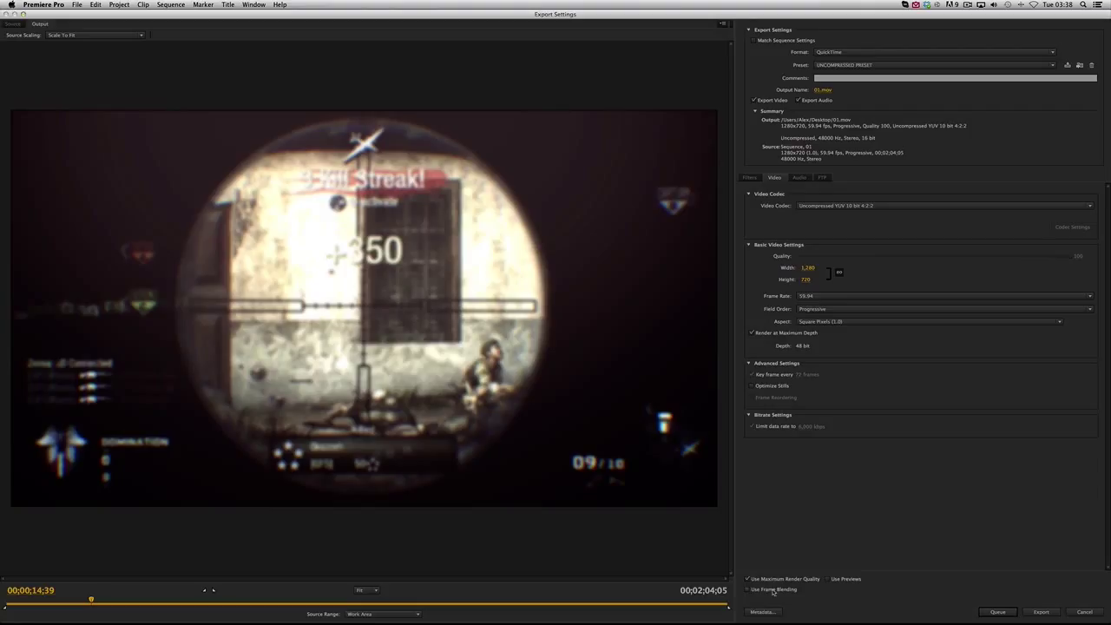
left_click(756, 591)
left_click(757, 591)
Try out a custom output file name for the exported movie on the Desktop without saving it
left_click(823, 90)
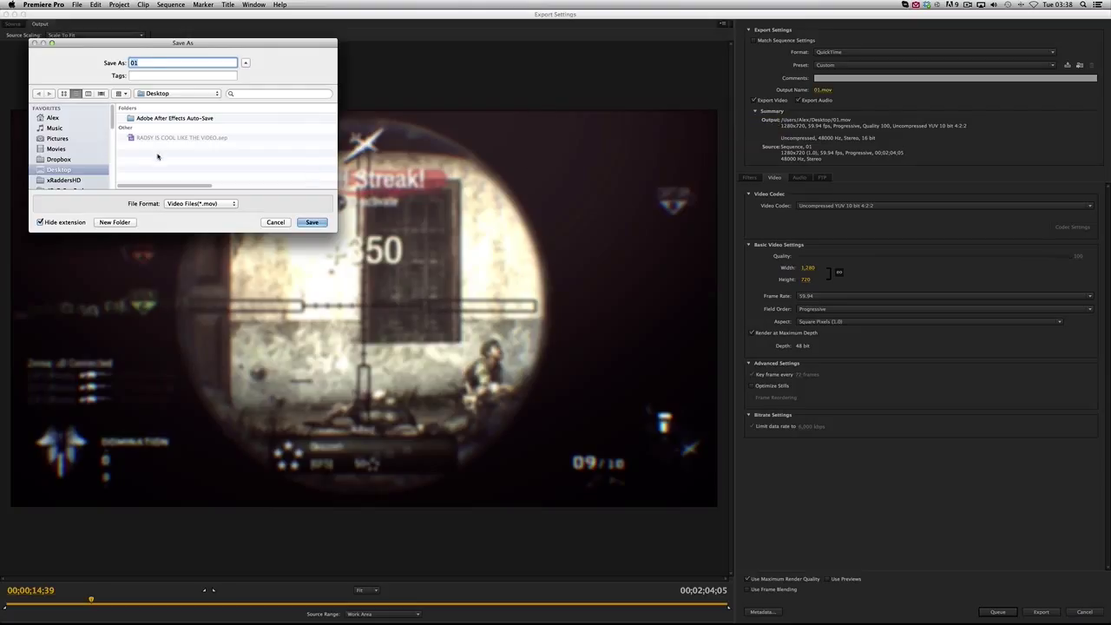
type("ALEX IS COOL LIKE THE VIDEO -P")
left_click(275, 224)
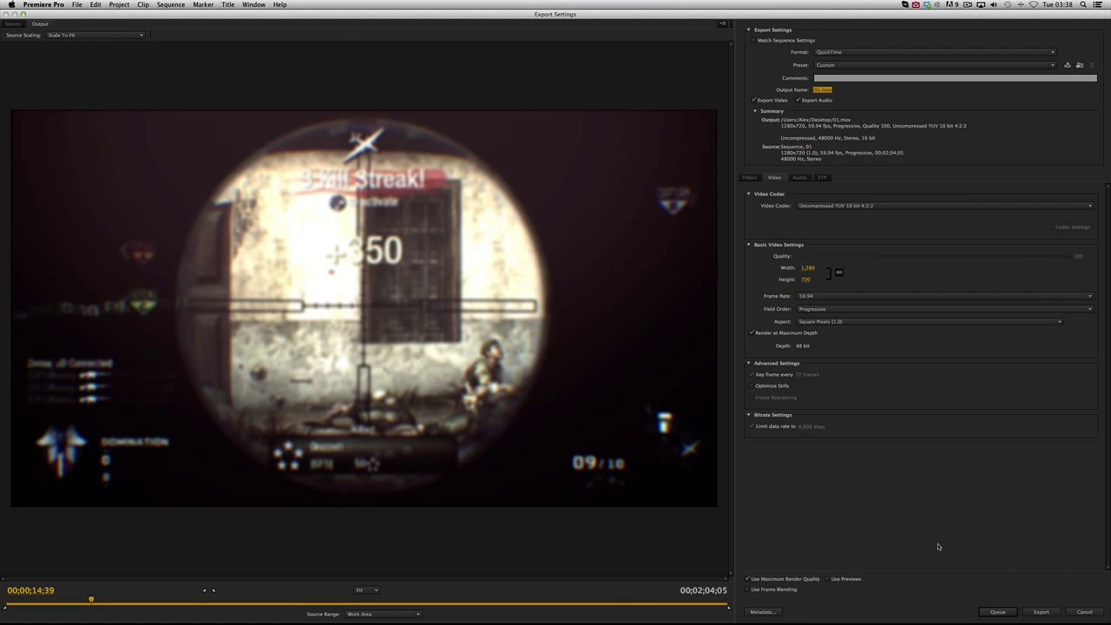
Cancel the export settings and switch to After Effects, bringing up the list of project items
mouse_move(255, 622)
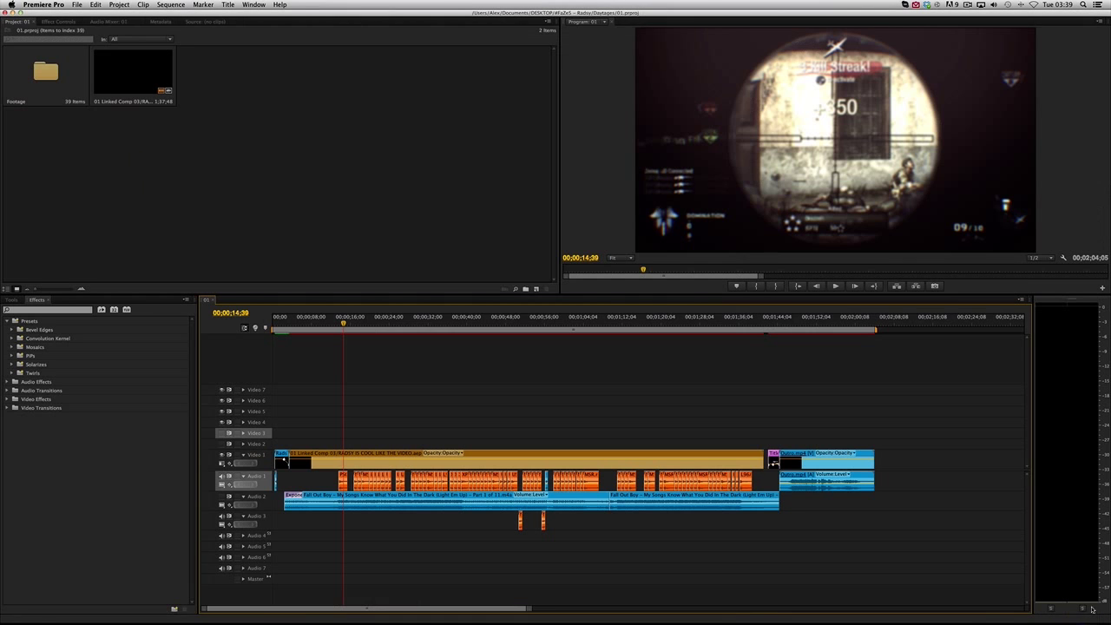
left_click(1086, 611)
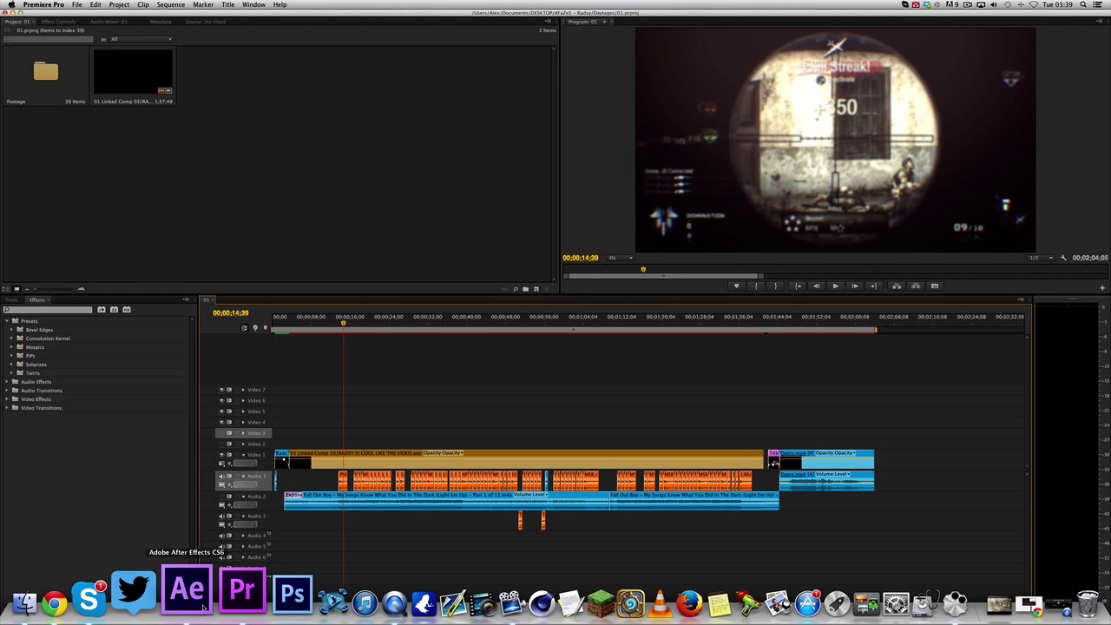
left_click(186, 595)
left_click(85, 590)
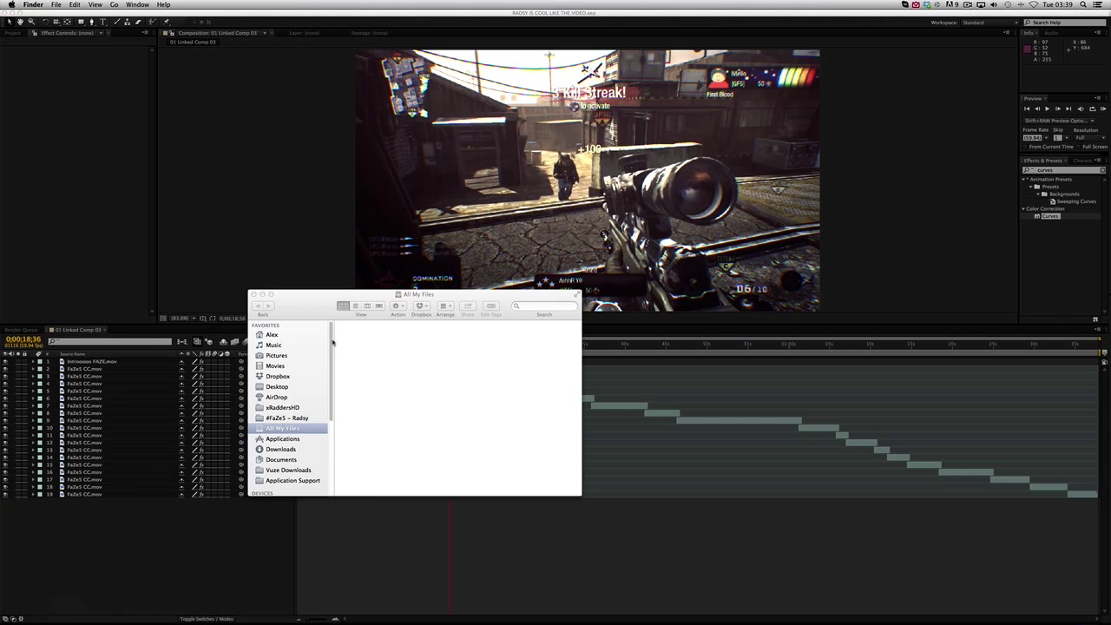
left_click(9, 33)
left_click(10, 33)
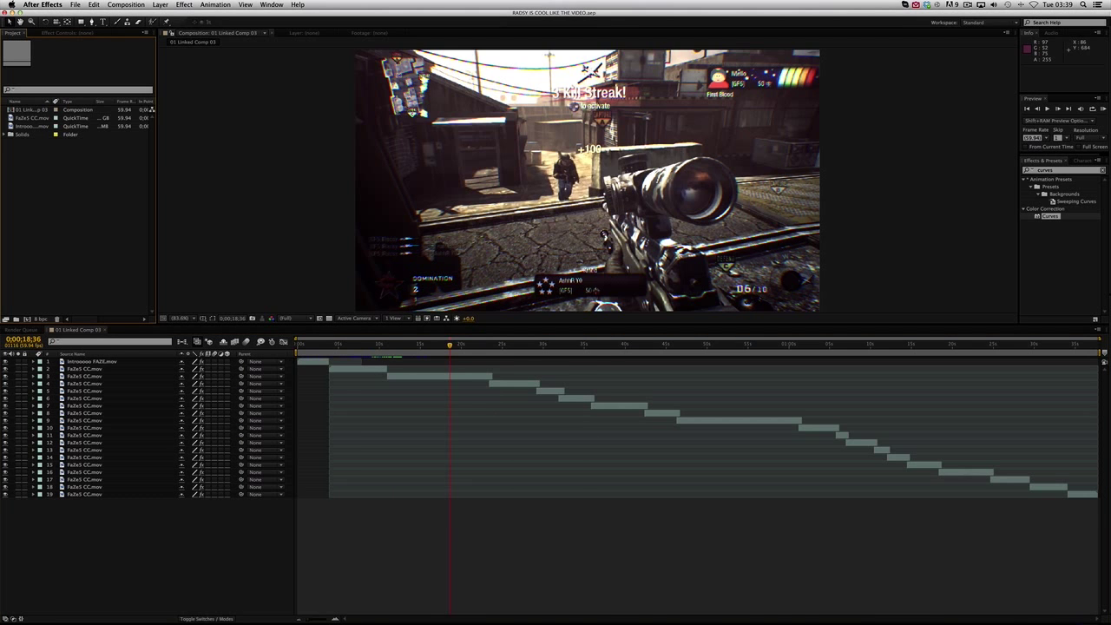
Move the playhead of composition 01 Linked Comp 03 to 0;00;30;37
left_click(65, 590)
left_click(647, 359)
left_click_drag(583, 347, 548, 345)
left_click(968, 4)
left_click(555, 367)
Switch to Finder, view the Desktop folder, and select the Never Forget Footage folder in Documents
left_click(80, 592)
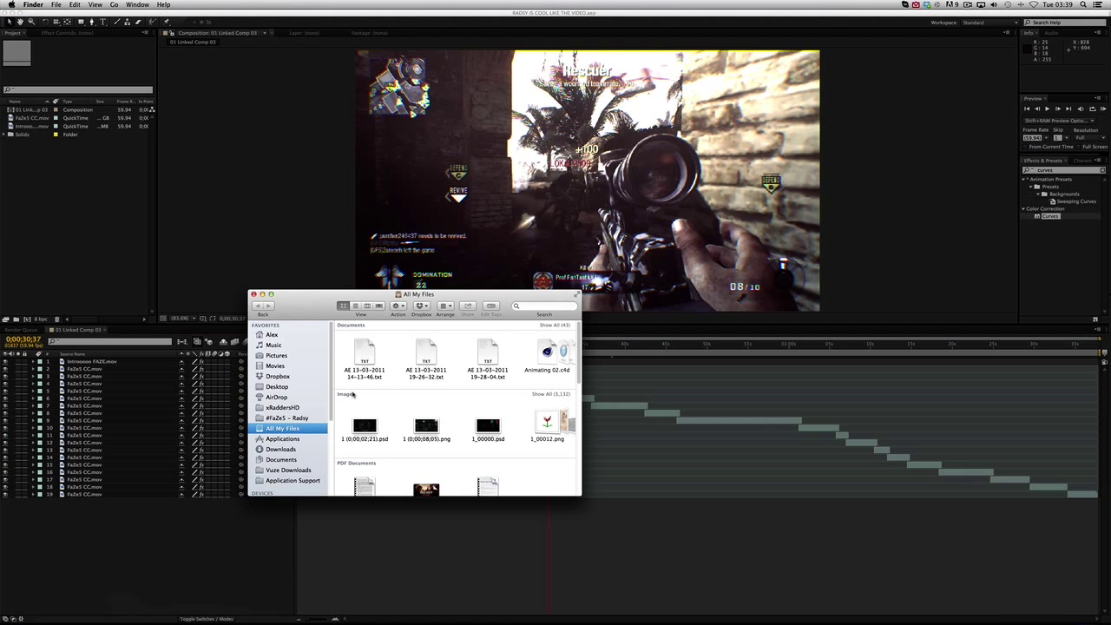
left_click(277, 387)
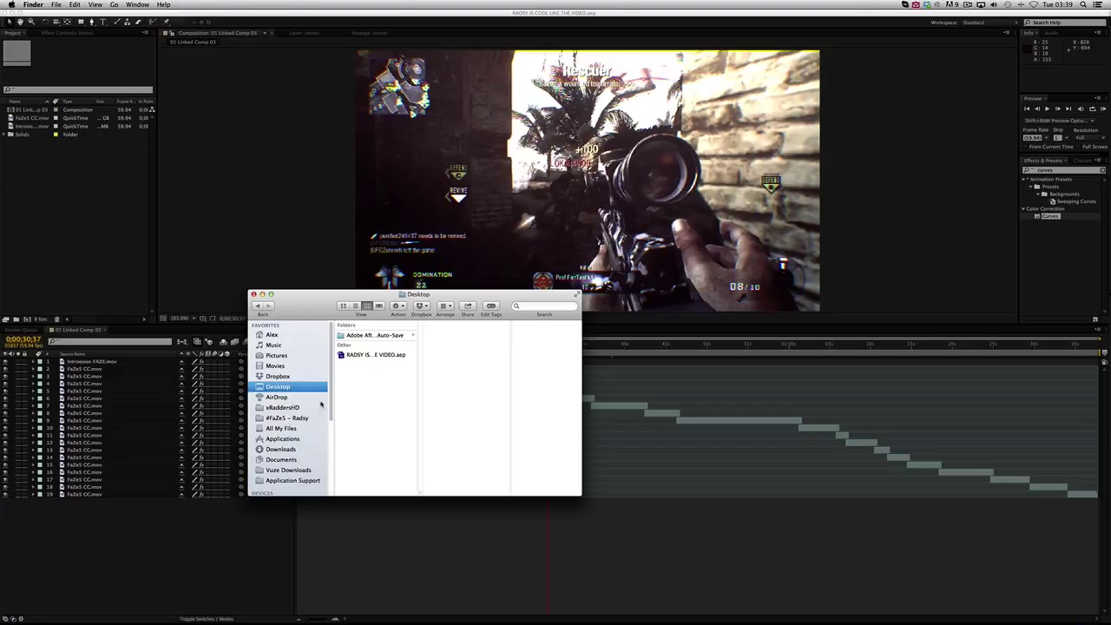
left_click(281, 460)
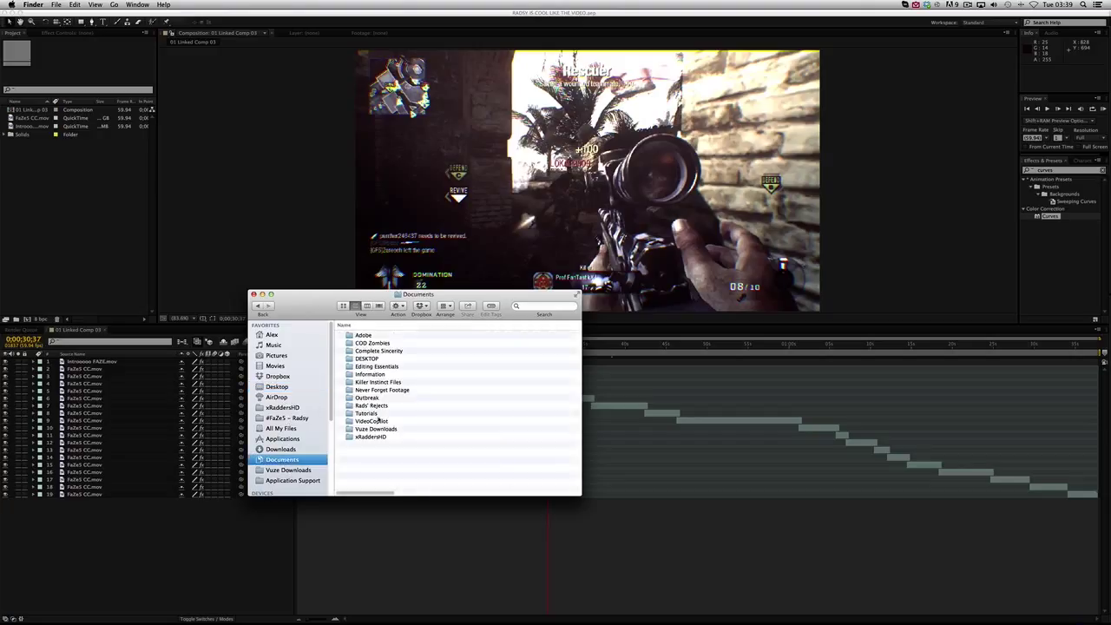
left_click(377, 392)
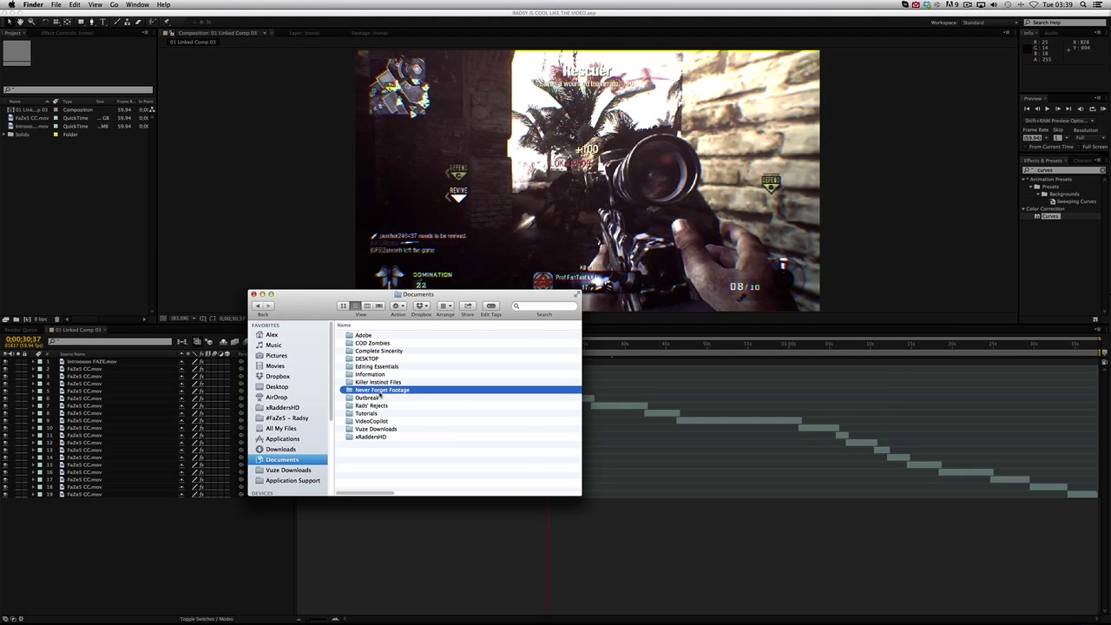
Import Radsy – League Play SND Clip.m4v from the Never Forget Footage folder and create a composition from that clip
double_click(380, 392)
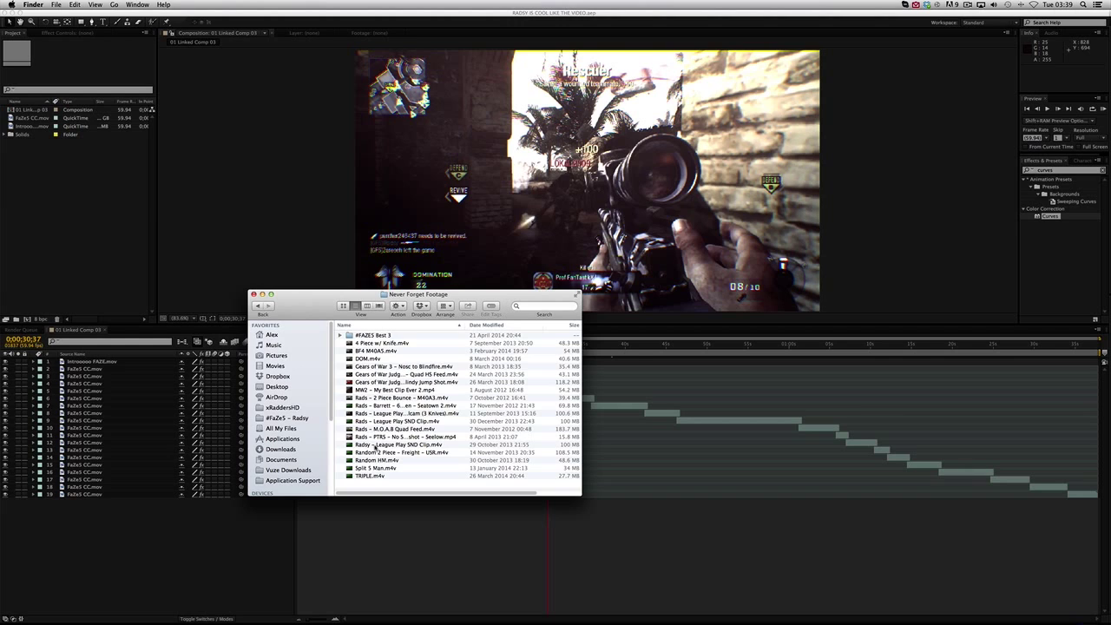
left_click_drag(374, 446, 52, 187)
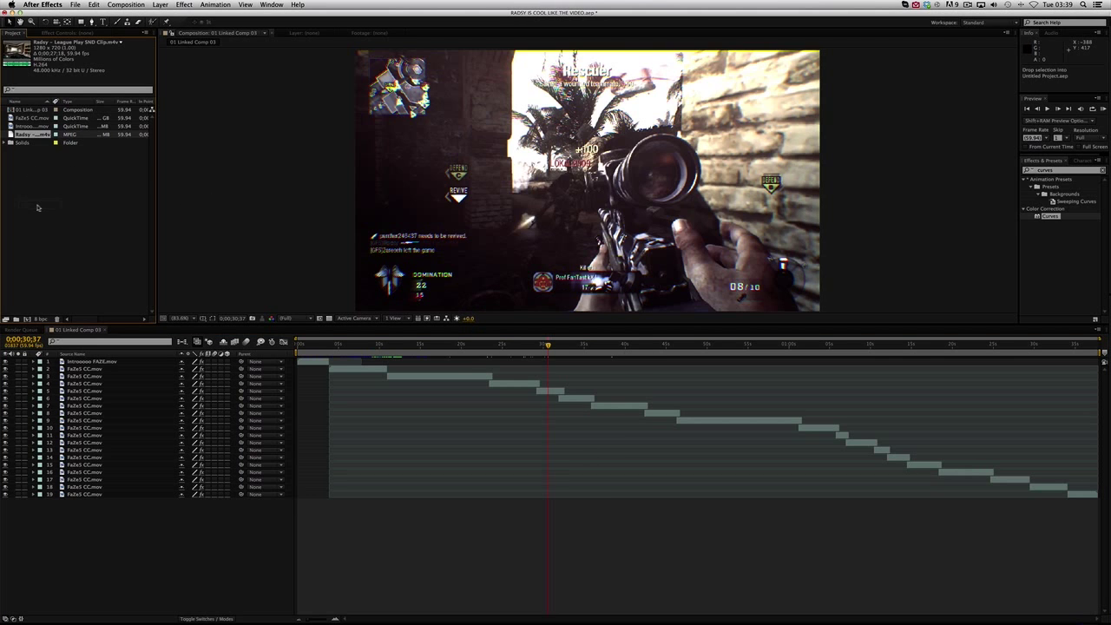
left_click(93, 180)
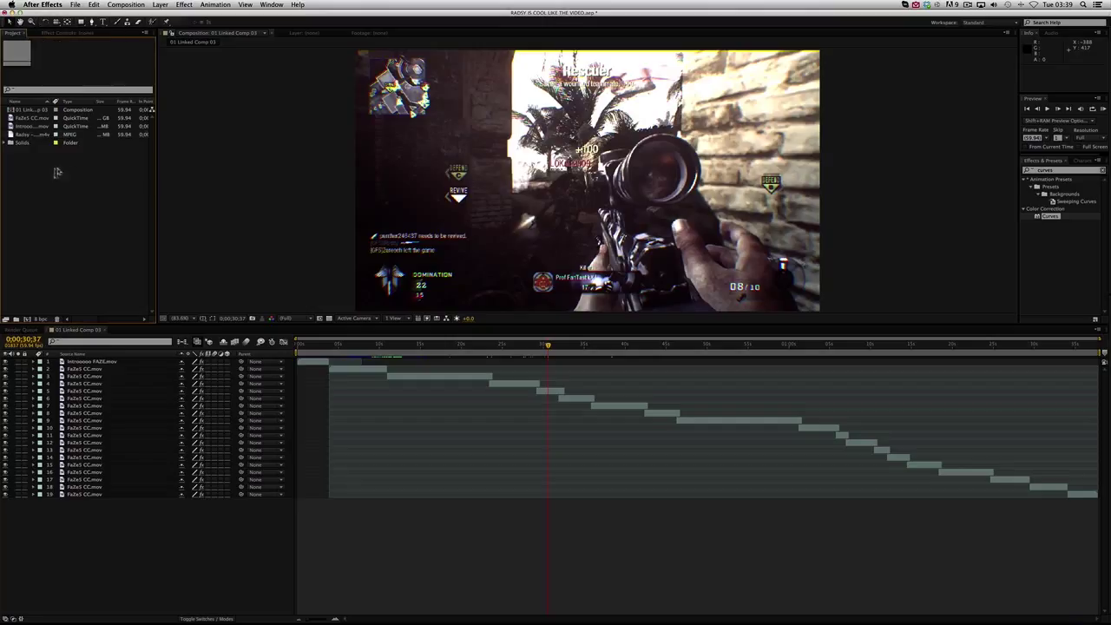
left_click(33, 134)
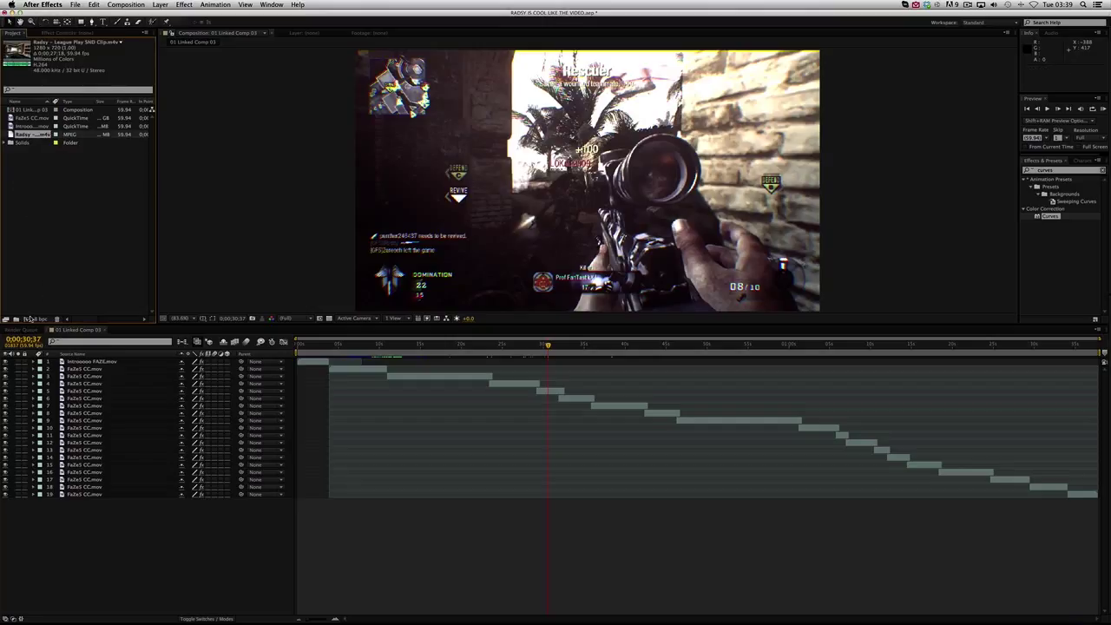
left_click_drag(27, 320, 27, 319)
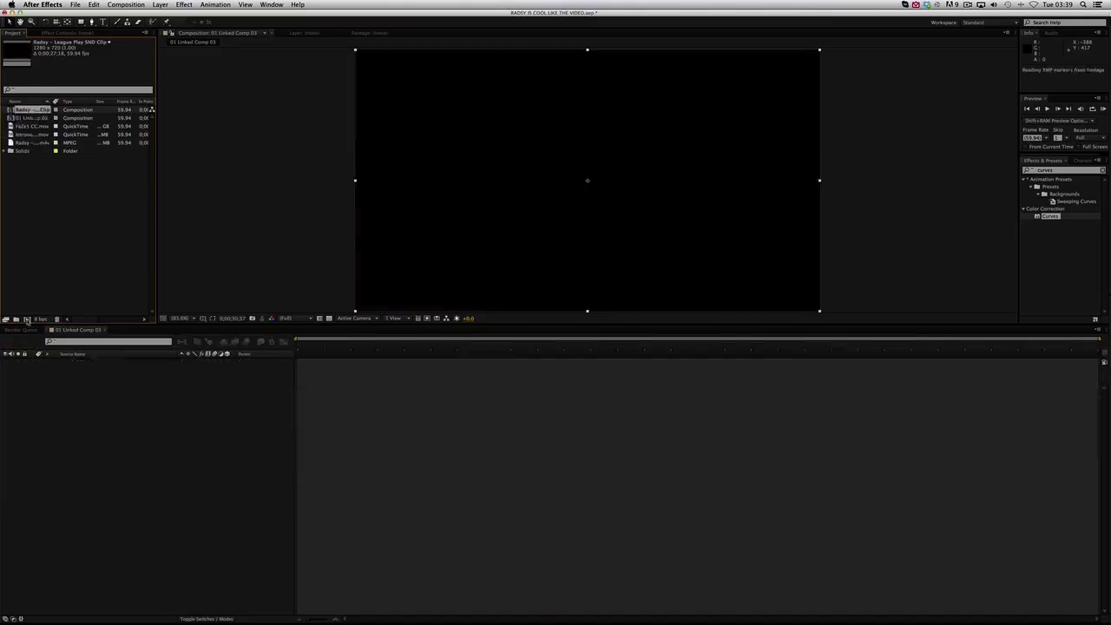
Move the playhead of the League Play SND Clip composition to 0;00;05;00 and select its clip layer
left_click_drag(307, 345, 498, 346)
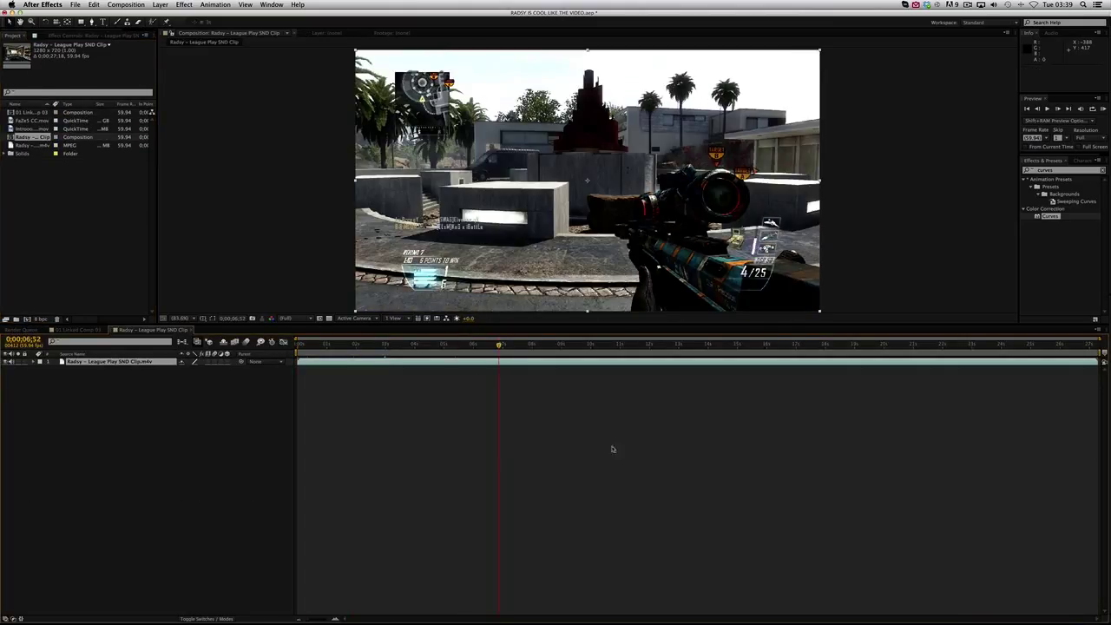
left_click(623, 412)
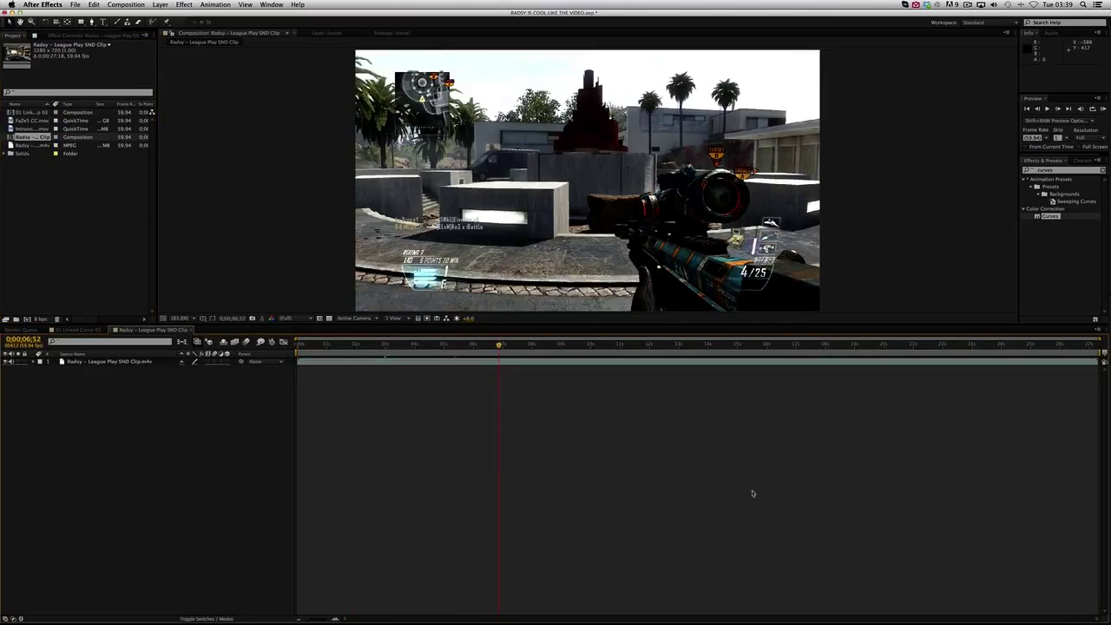
left_click_drag(347, 398, 748, 516)
left_click_drag(443, 347, 443, 347)
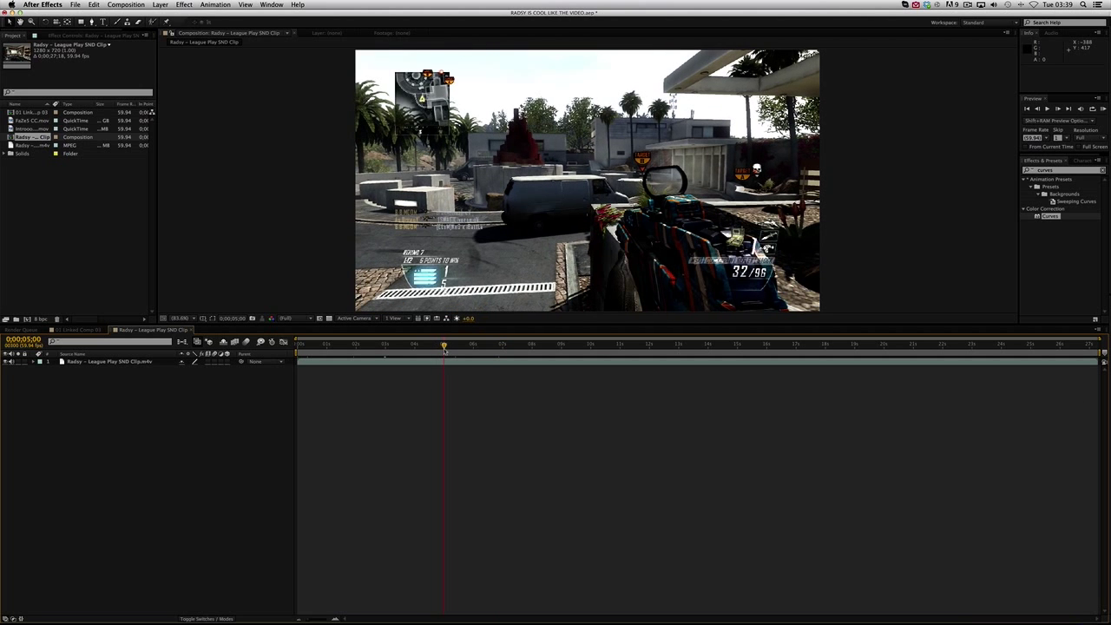
left_click(118, 362)
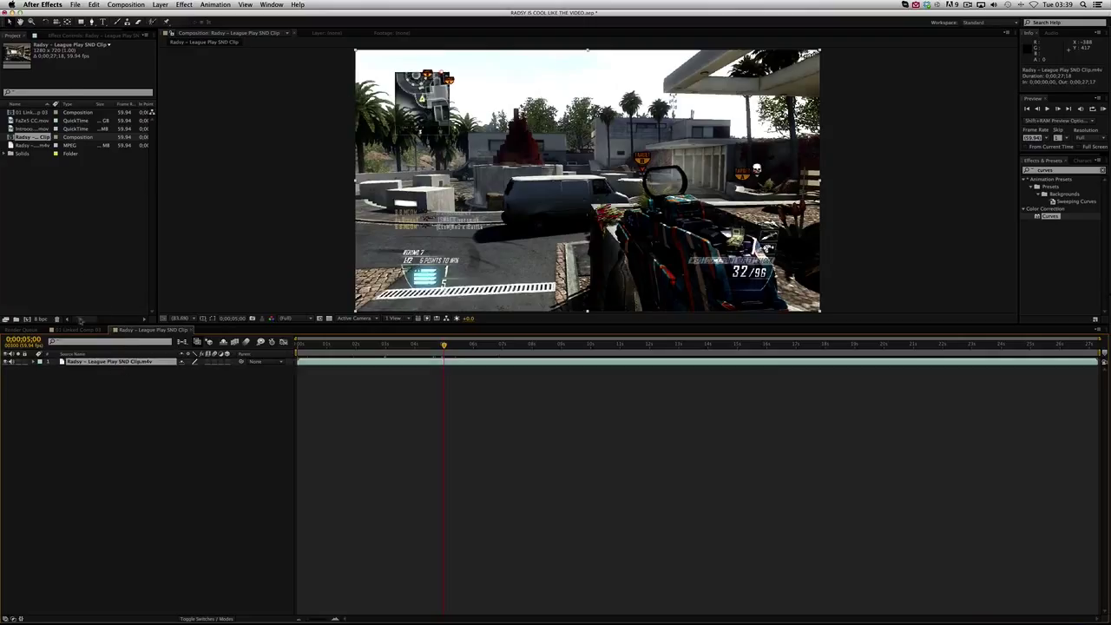
Try out new composition settings with a height of 720 px without creating the composition
left_click(128, 5)
left_click(480, 390)
left_click(128, 6)
left_click(139, 24)
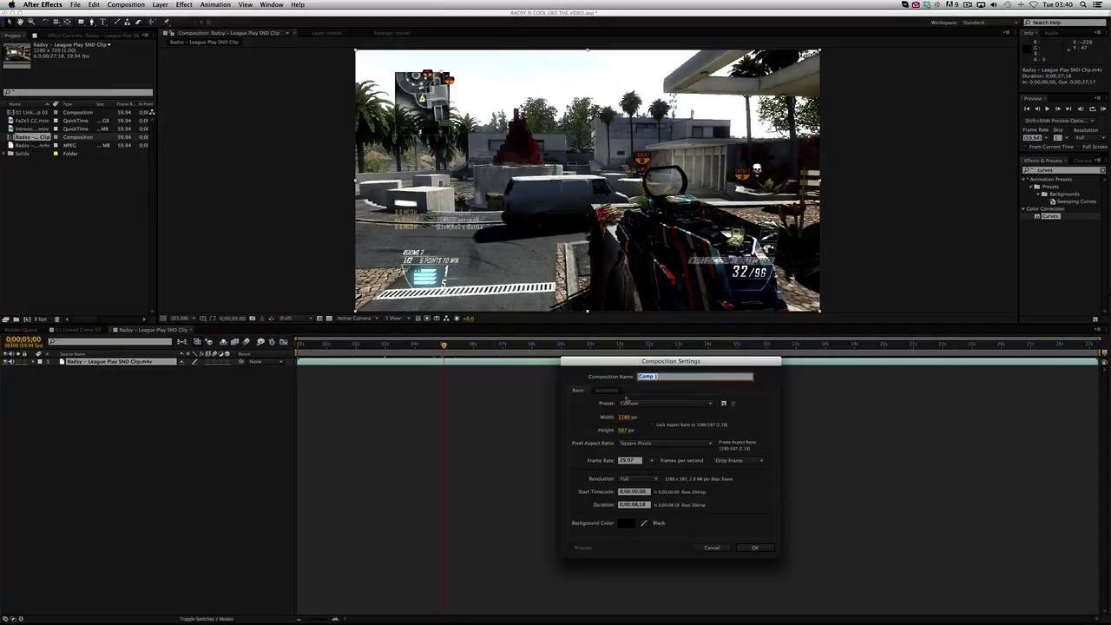
left_click(624, 429)
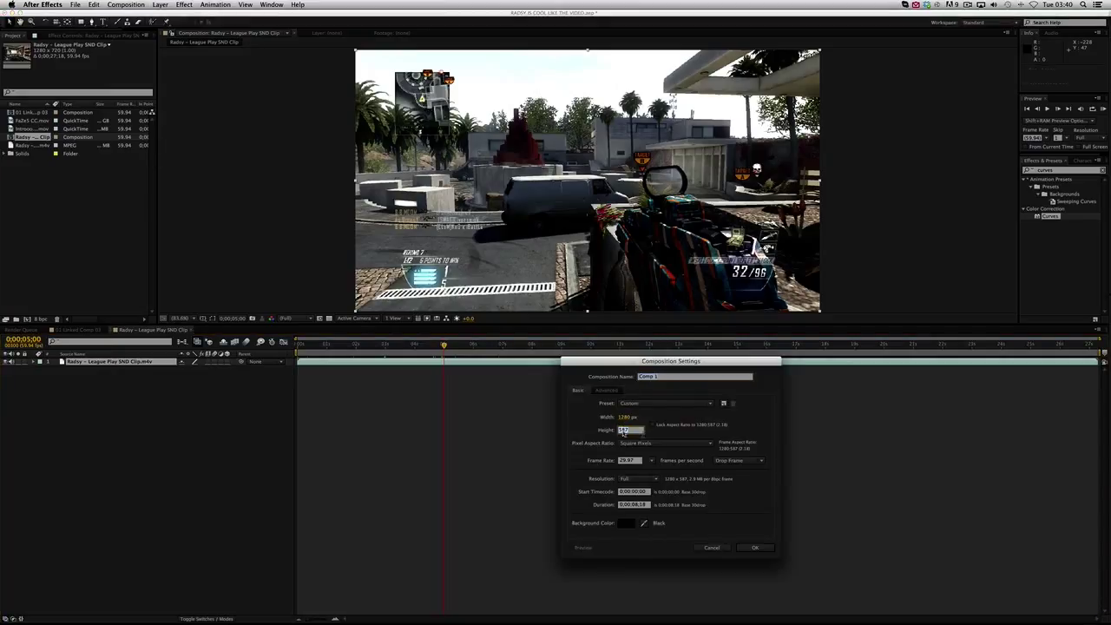
type("720")
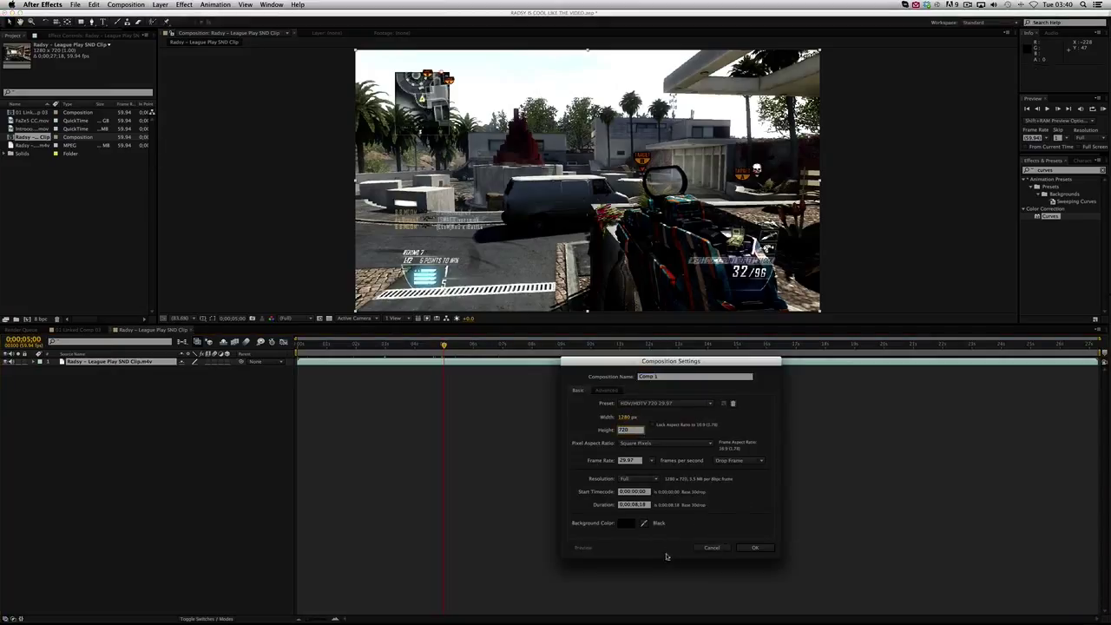
left_click(708, 550)
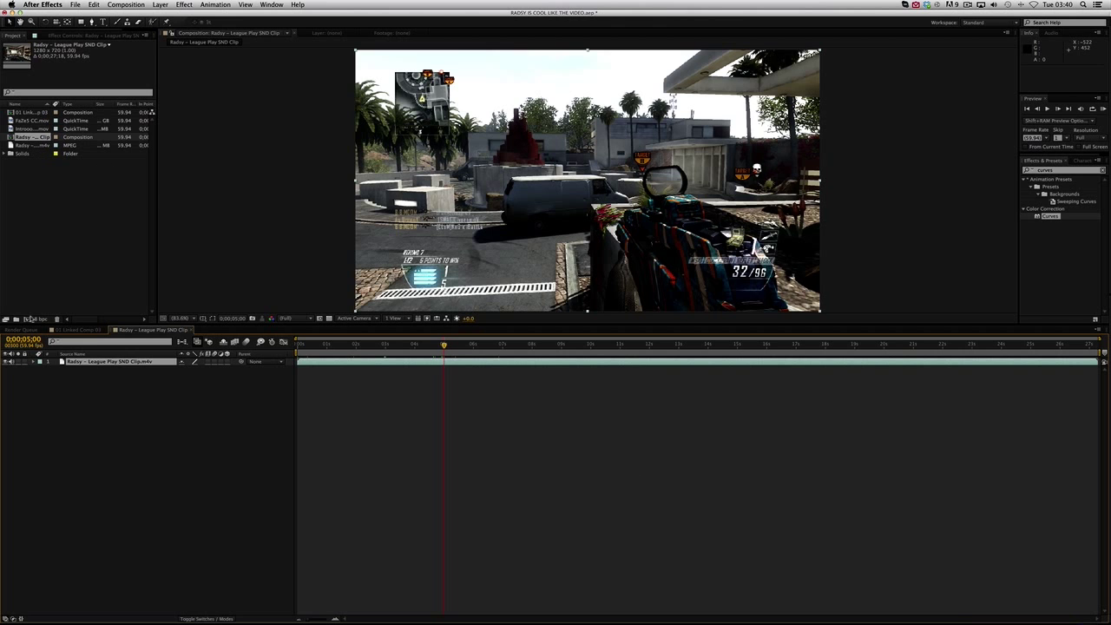
Play and scrub through the opening seconds of the clip, leaving the playhead at 0;00;03;02
left_click(335, 405)
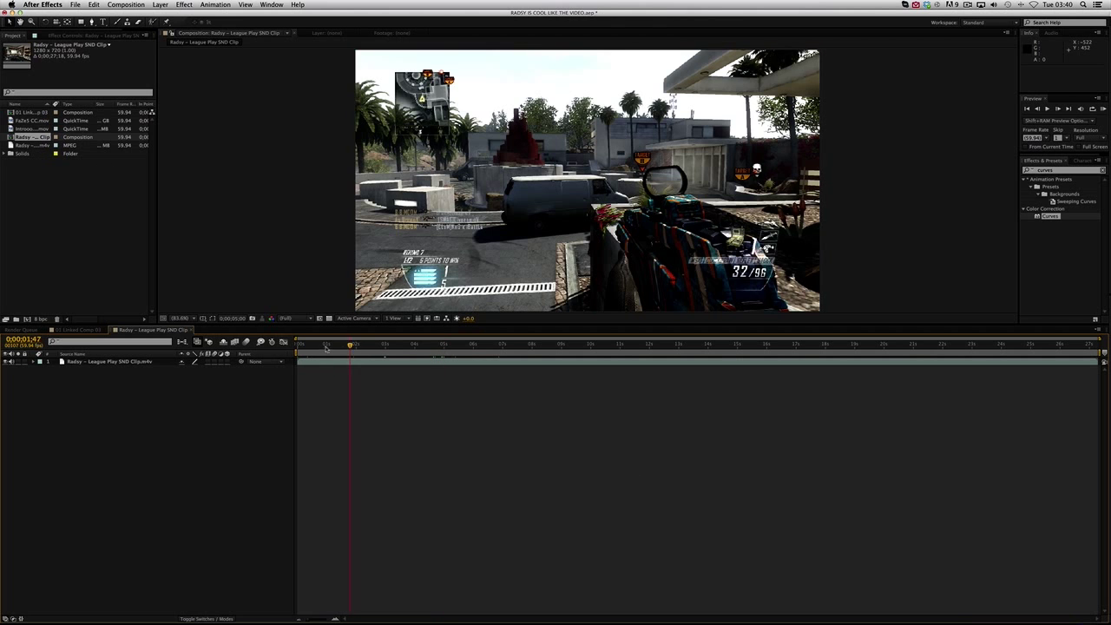
left_click(311, 346)
left_click_drag(325, 349, 463, 356)
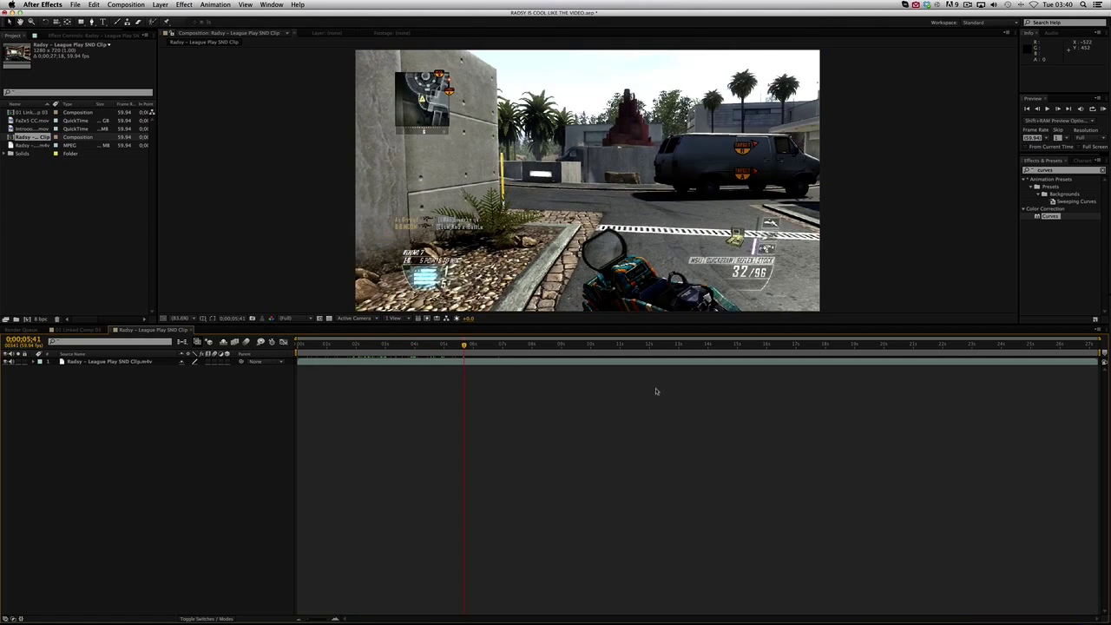
key("space")
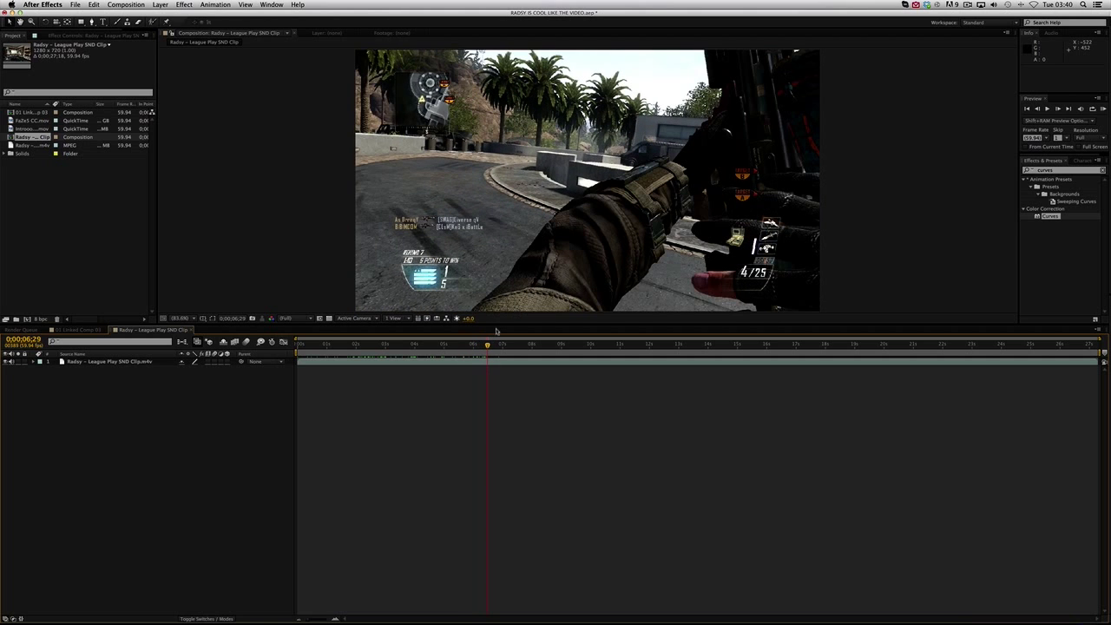
left_click_drag(488, 349, 459, 351)
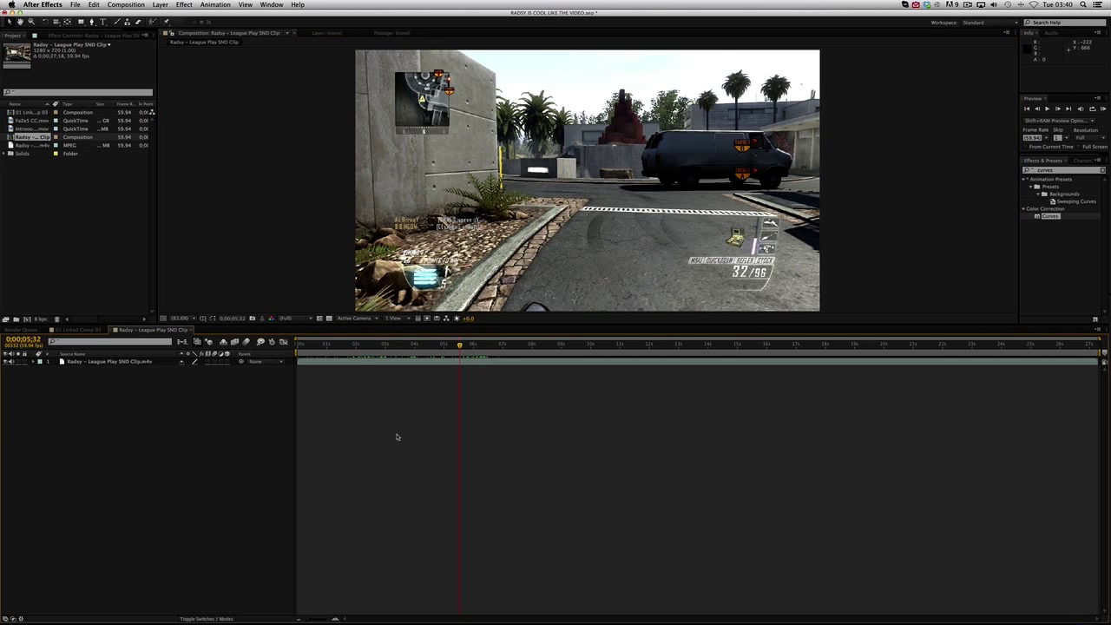
left_click_drag(358, 348, 386, 345)
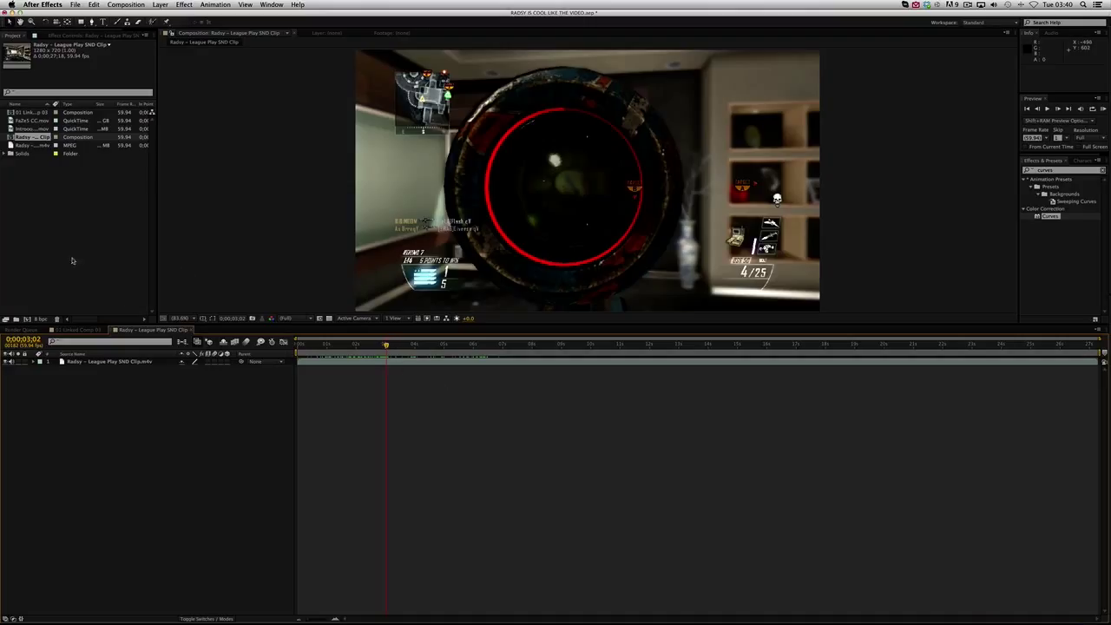
Clear the Effects & Presets search and view the workspace options, including Reset "Standard", without applying any
left_click(1103, 170)
left_click(233, 34)
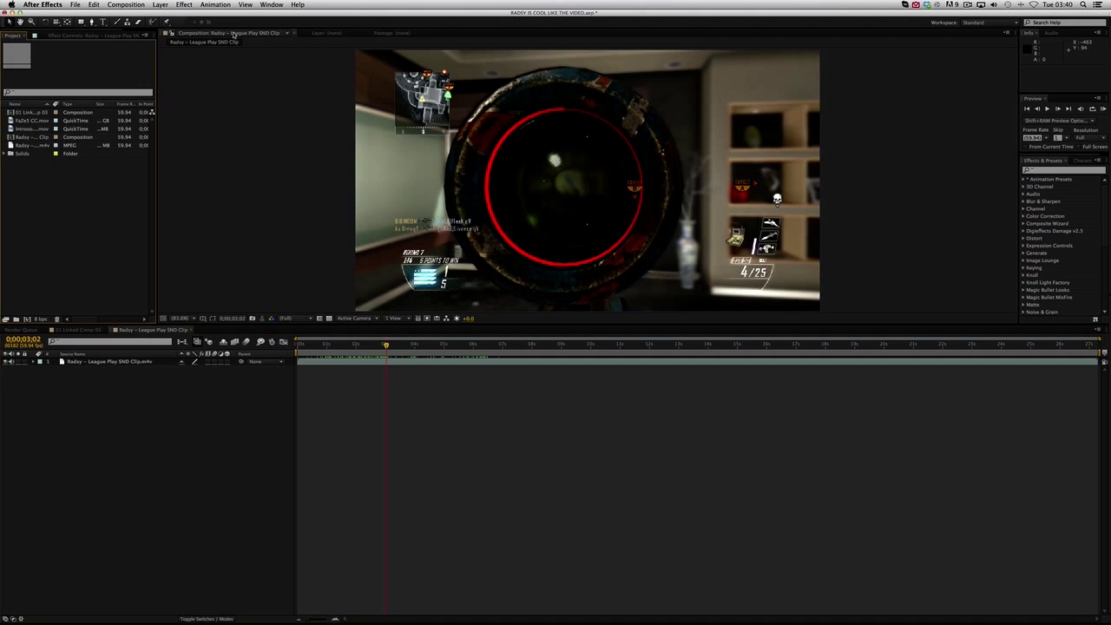
left_click(272, 4)
mouse_move(269, 15)
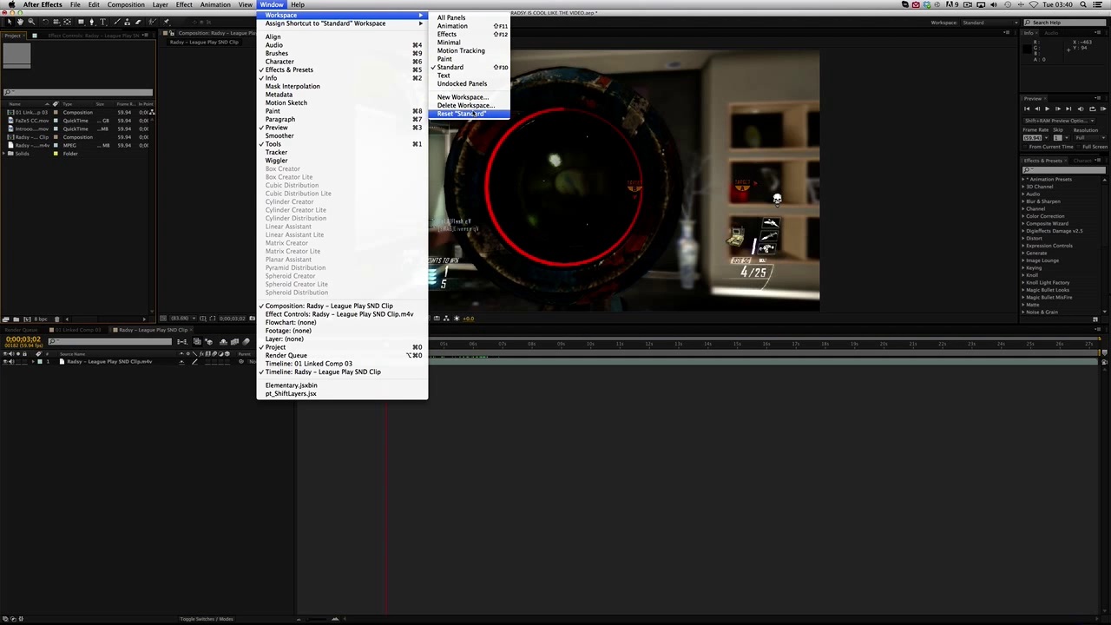
left_click(575, 471)
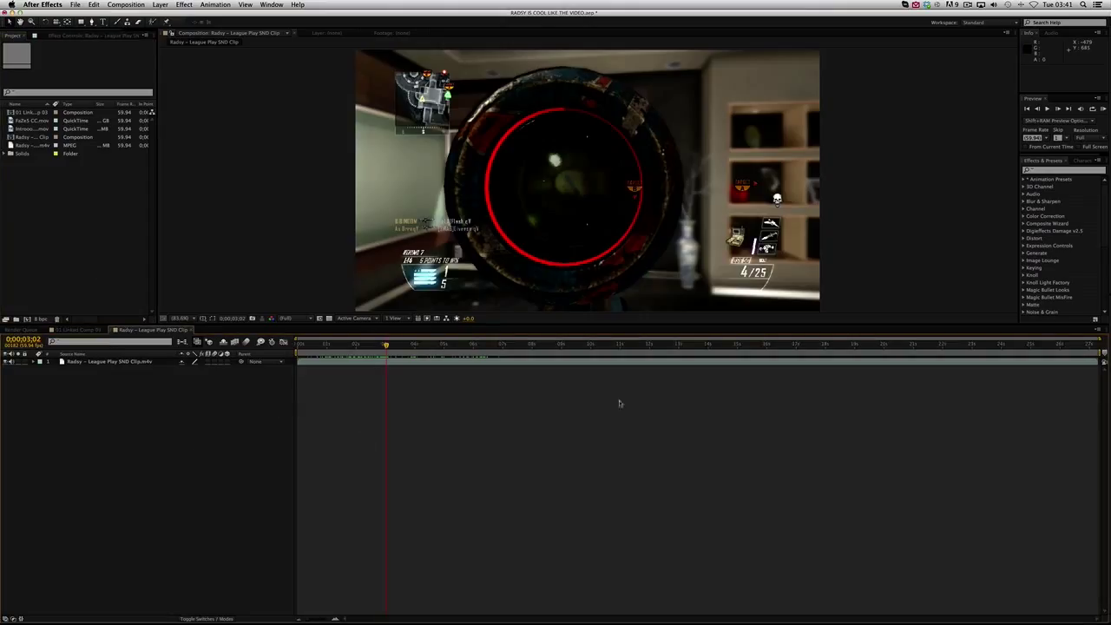
Move the League Play SND Clip composition's playhead to 0;00;07;27
left_click(298, 235)
left_click_drag(344, 372, 843, 550)
left_click_drag(386, 345, 510, 345)
left_click(1058, 110)
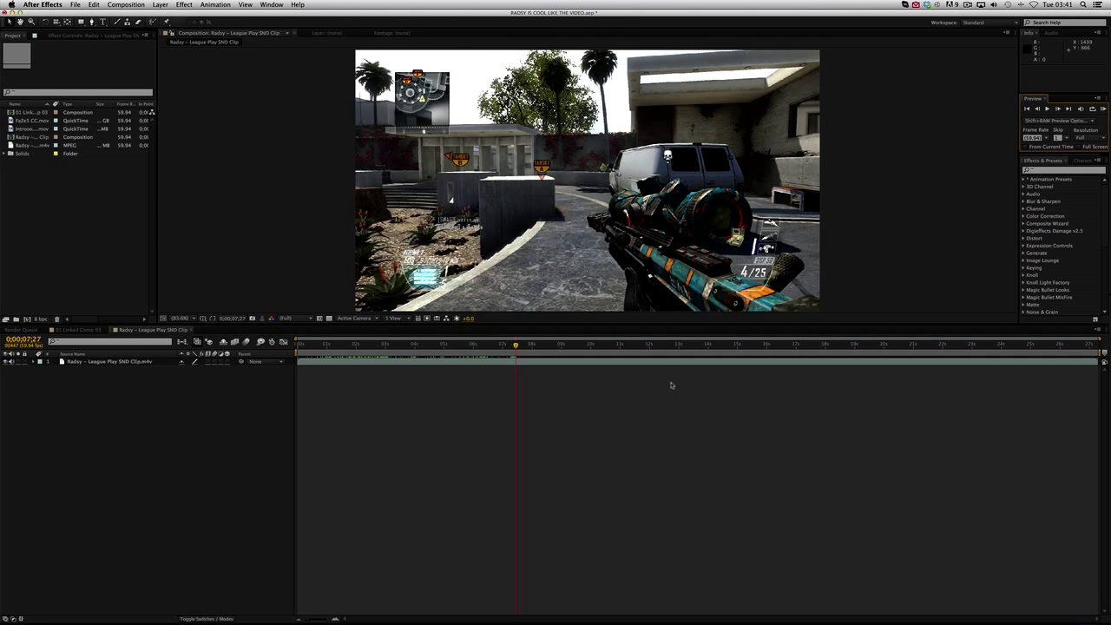
left_click(620, 422)
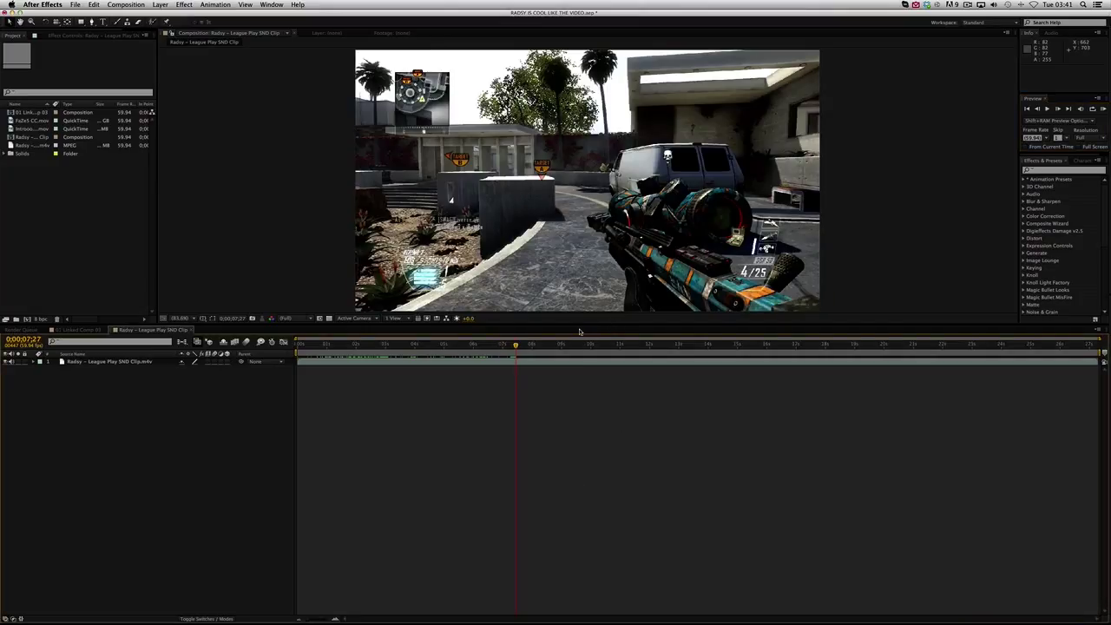
left_click(45, 199)
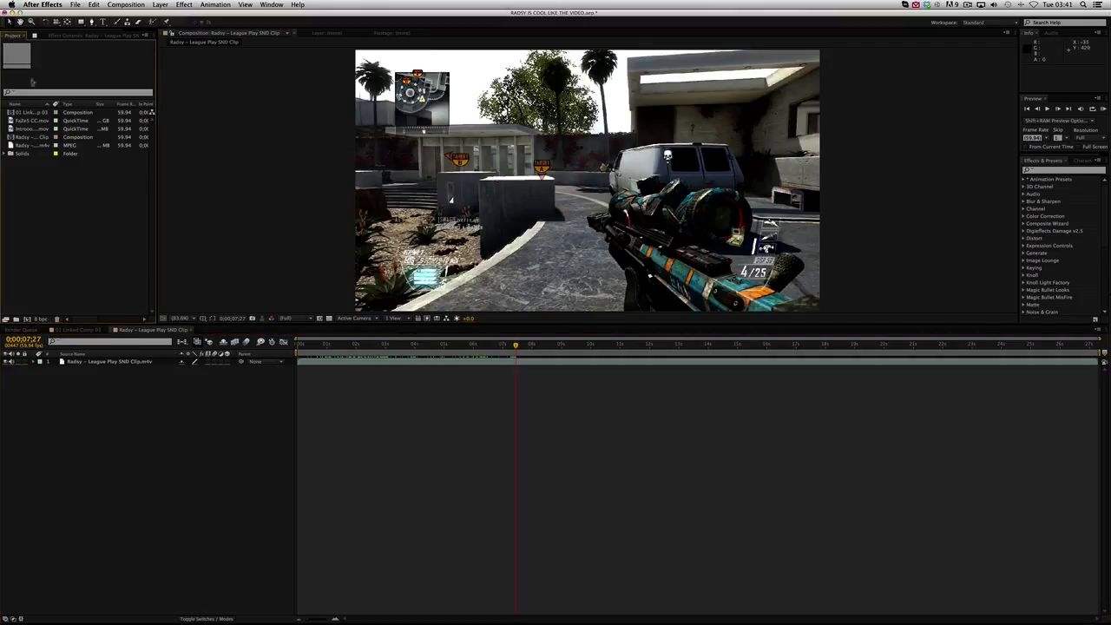
left_click(37, 157)
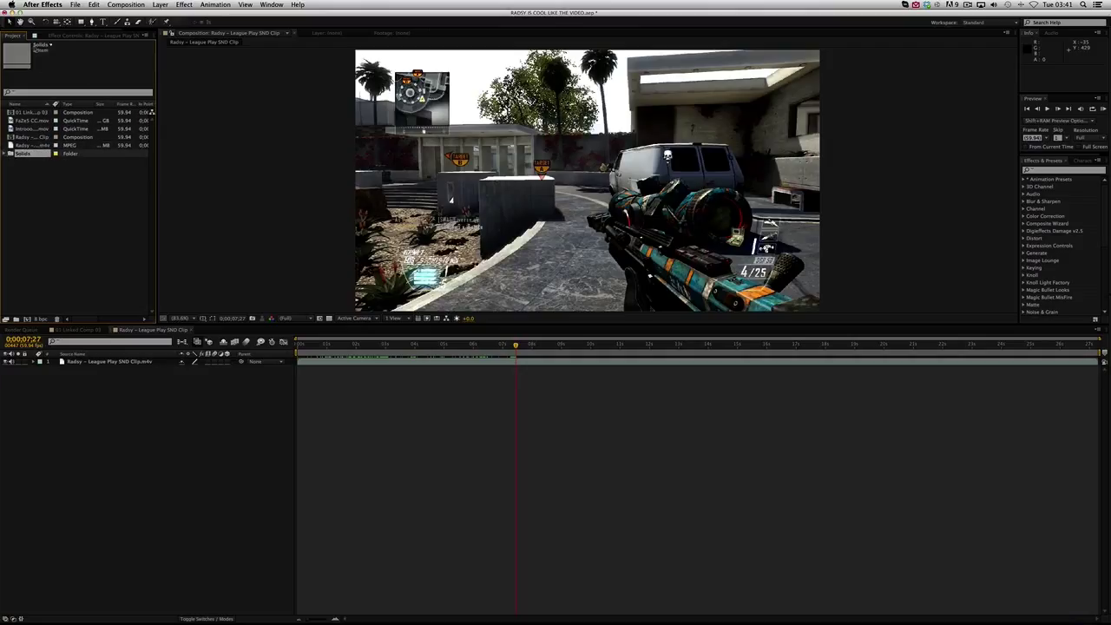
left_click(40, 205)
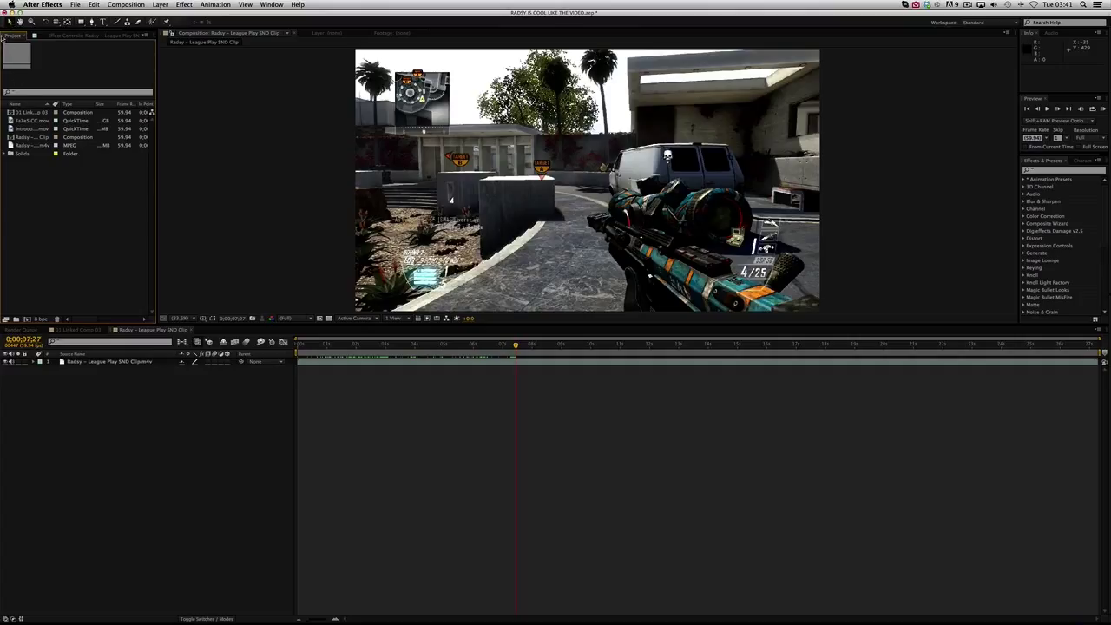
mouse_move(2, 37)
left_mouse_down()
mouse_move(87, 89)
mouse_move(34, 37)
mouse_move(43, 77)
mouse_move(10, 39)
left_mouse_up()
left_click(98, 41)
left_click(228, 72)
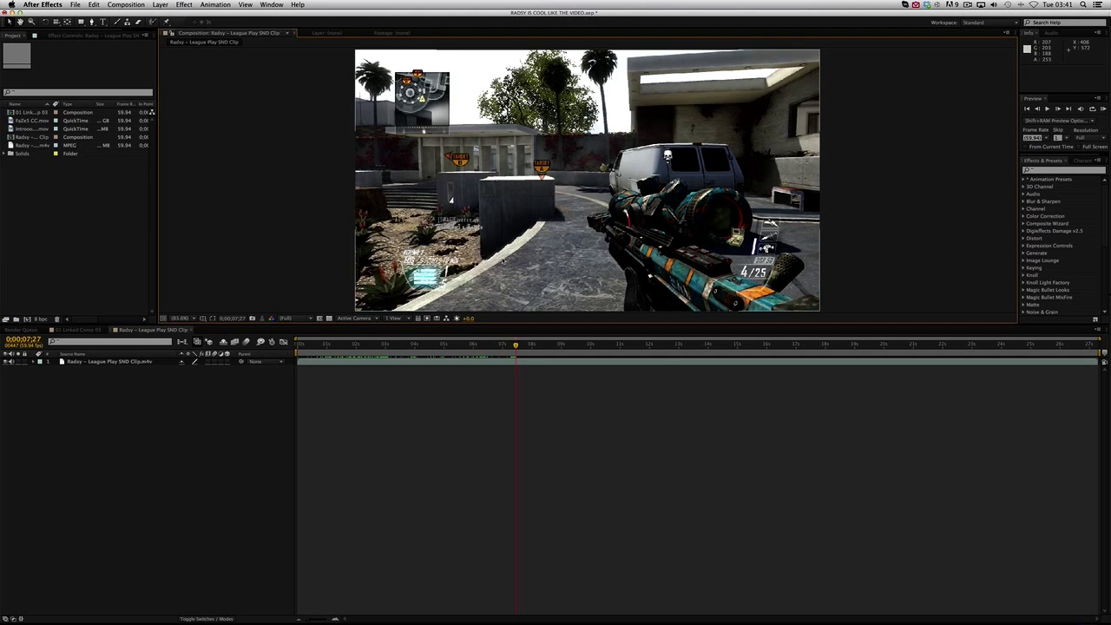
Scrub the composition back to 0;00;02;31, preview it from there, and set the playhead to 0;00;04;30
left_click_drag(515, 344, 167, 350)
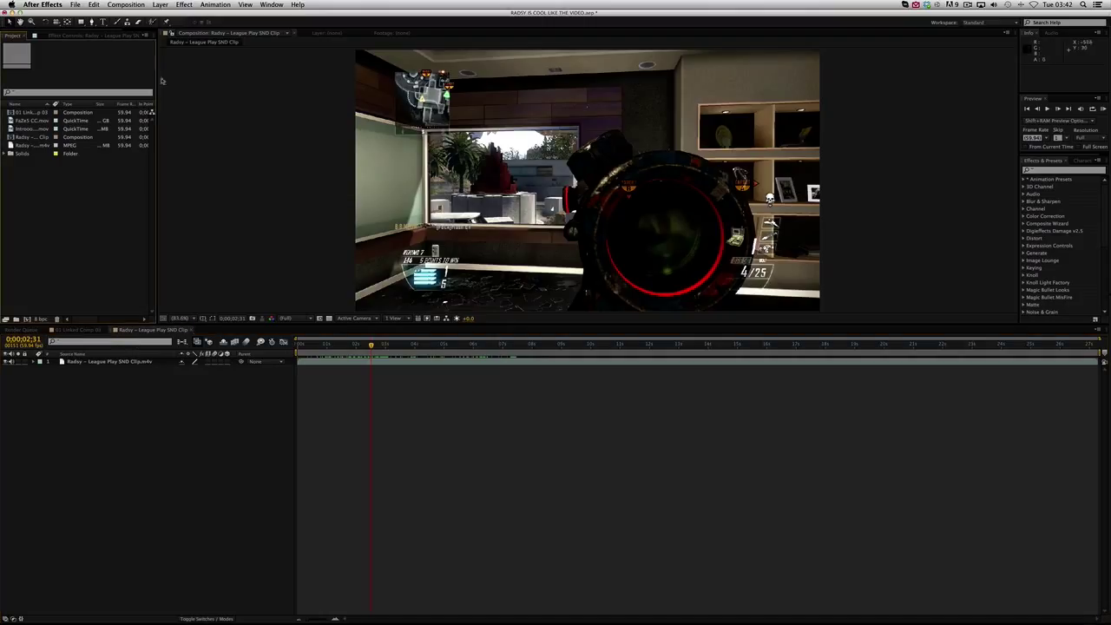
left_click(956, 206)
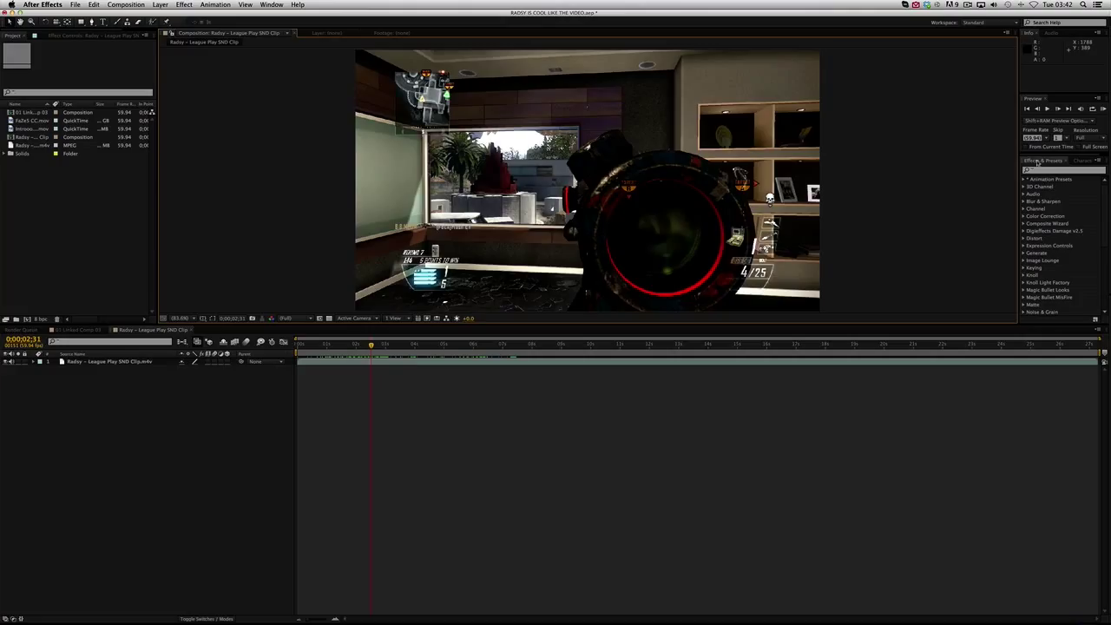
key("space")
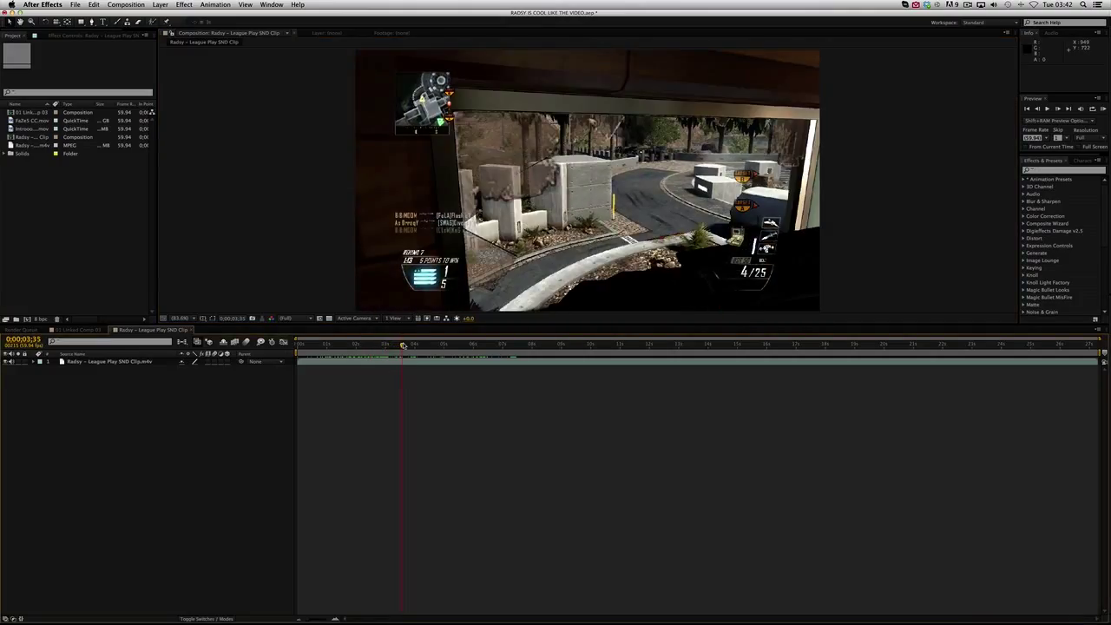
left_click_drag(403, 346, 428, 346)
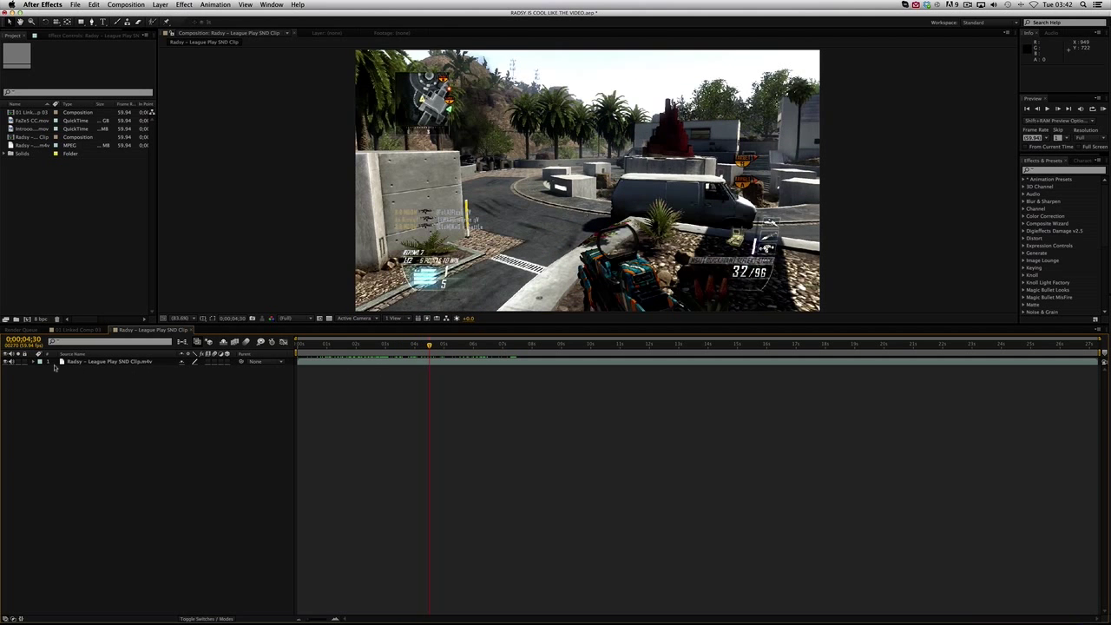
Select all the project items and open the League Play SND Clip layer in its own Layer viewer
left_click(28, 363)
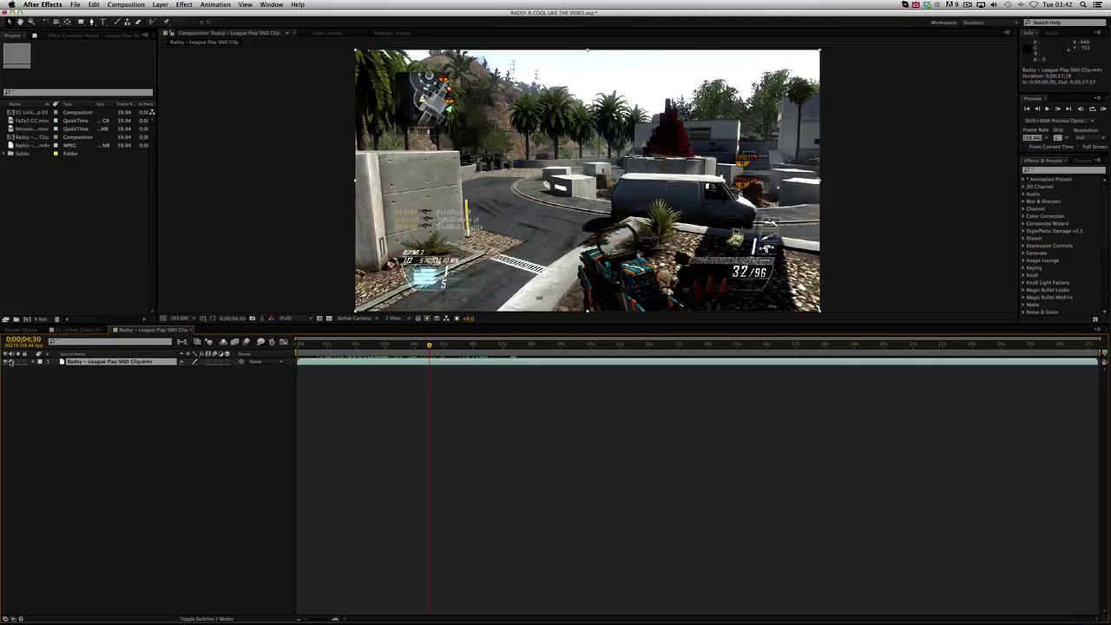
left_click(22, 258)
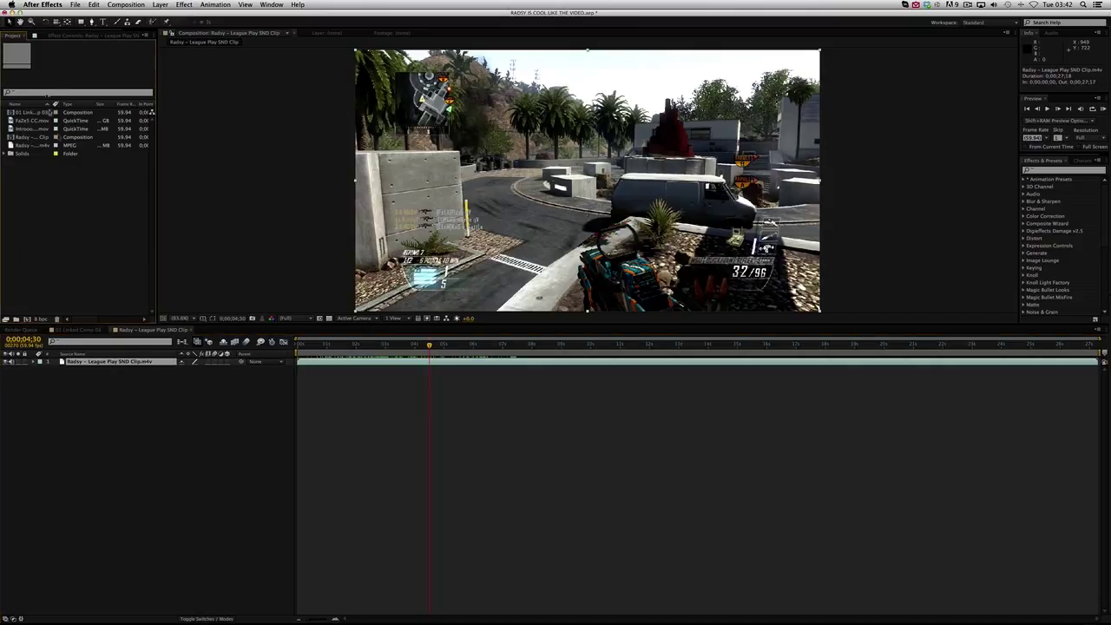
left_click_drag(30, 178, 26, 106)
left_click(182, 102)
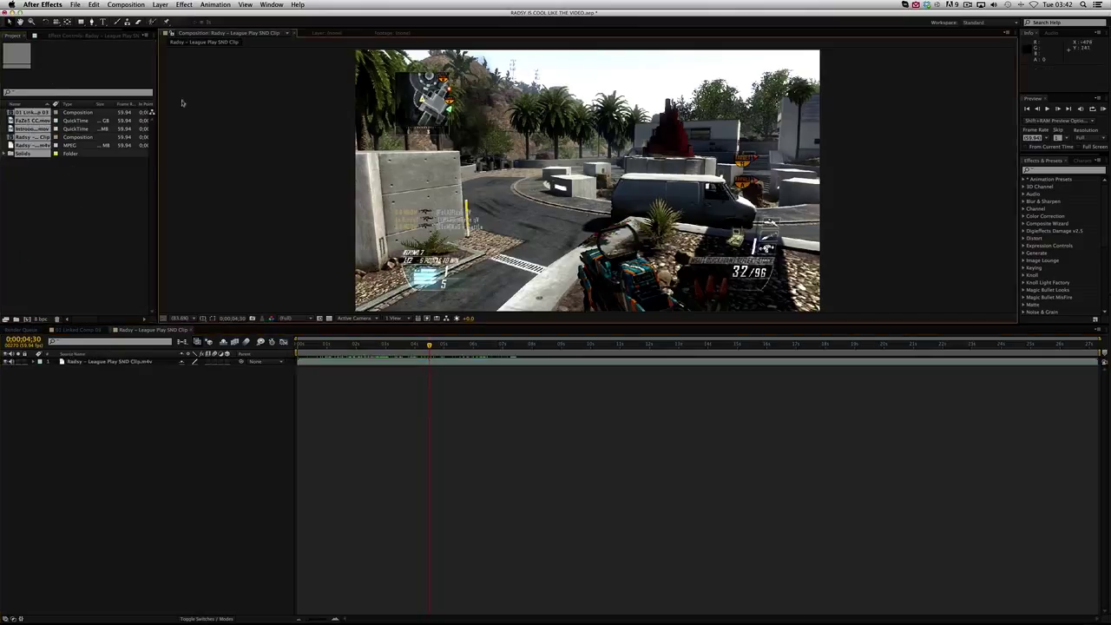
double_click(89, 362)
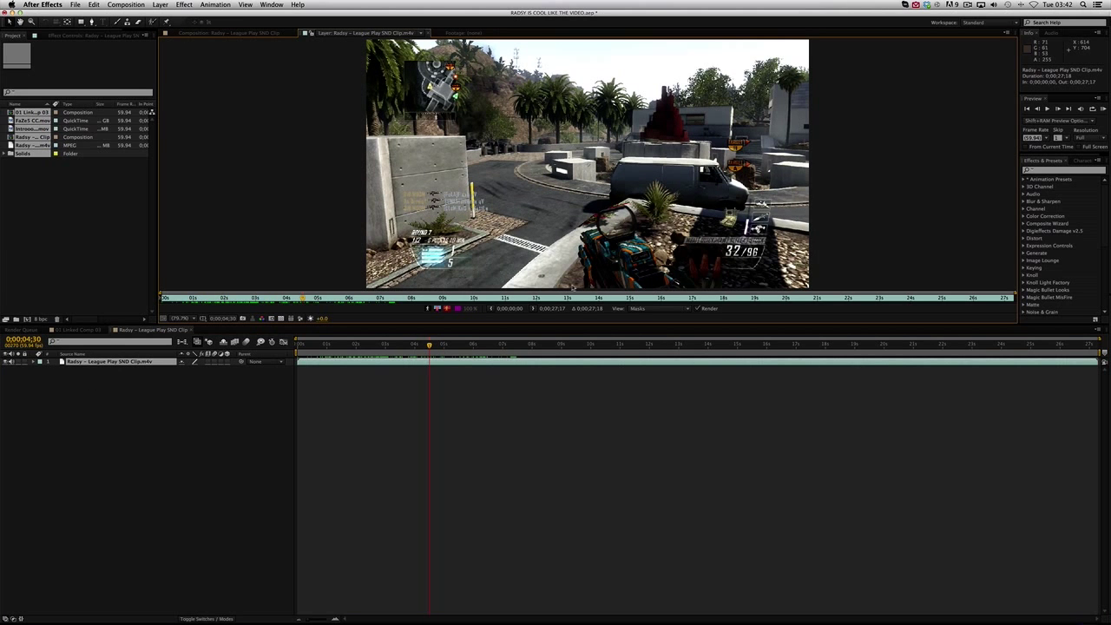
Move the playhead to 0;00;03;52, return to the League Play SND Clip composition view, and select its clip layer
left_click_drag(440, 343, 411, 345)
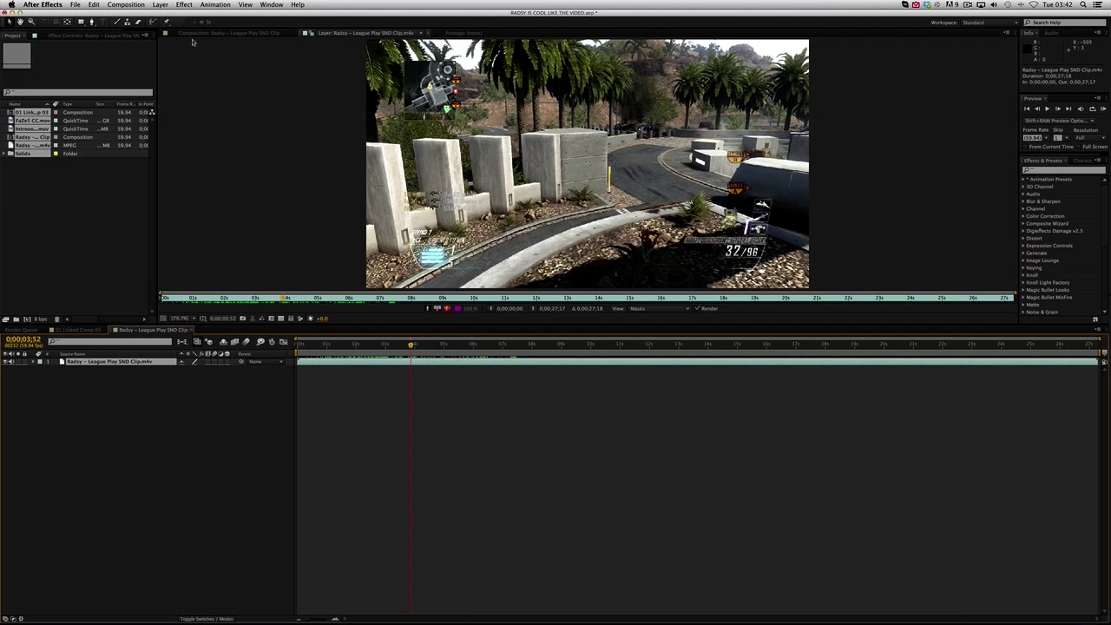
left_click(201, 34)
left_click(390, 381)
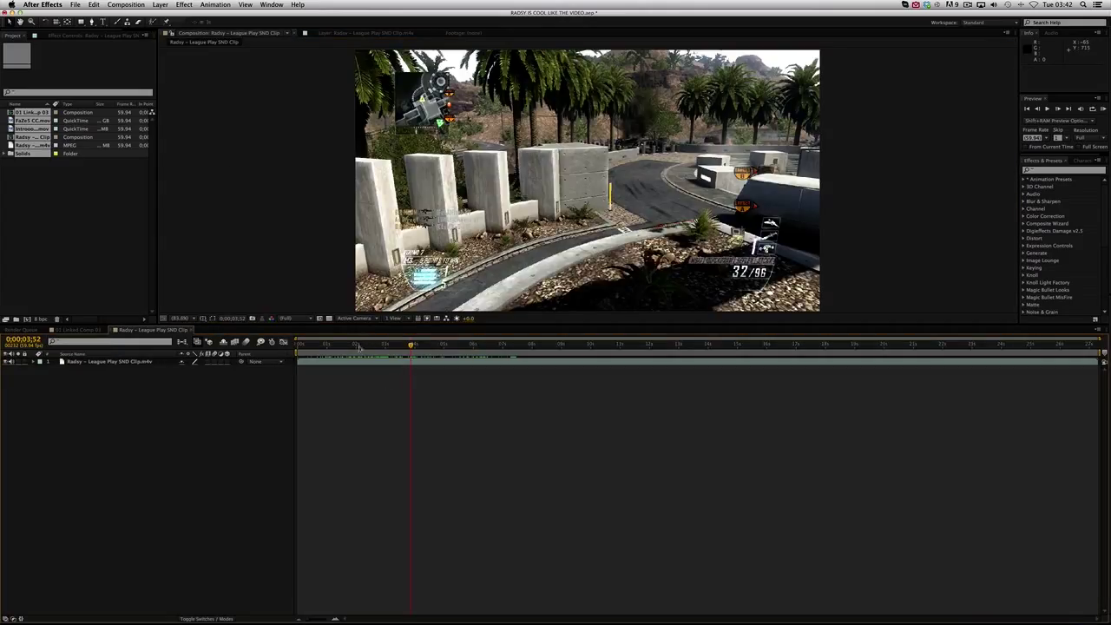
left_click(130, 362)
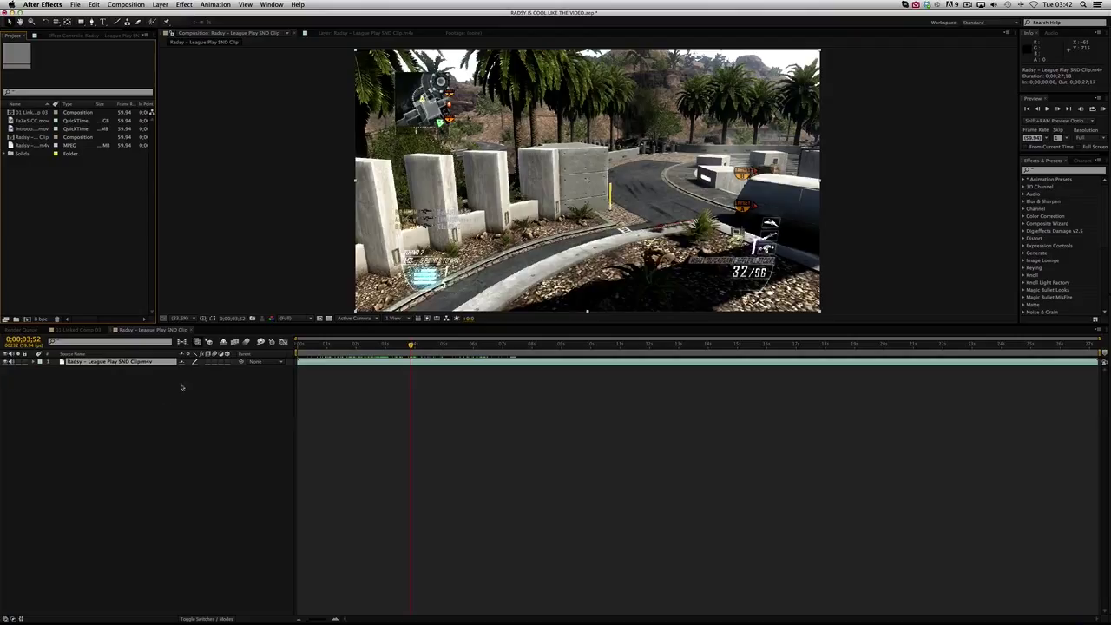
left_click(966, 4)
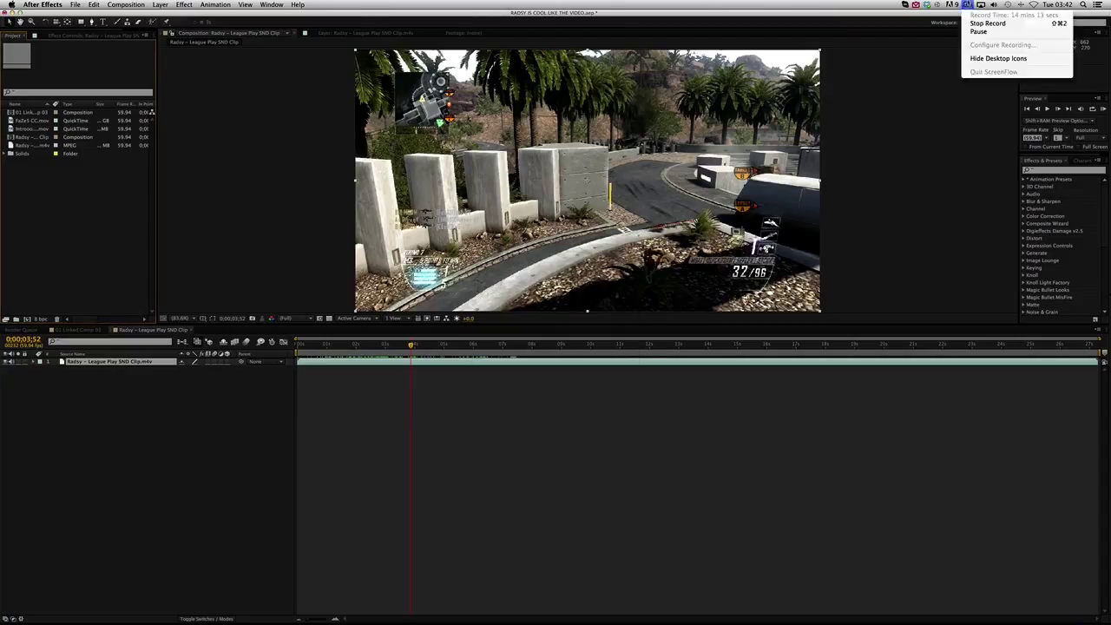
left_click(1024, 46)
Show and hide the League Play SND Clip layer's Scale property, and move the playhead to 0;00;15;29
left_click(80, 373)
left_click(100, 363)
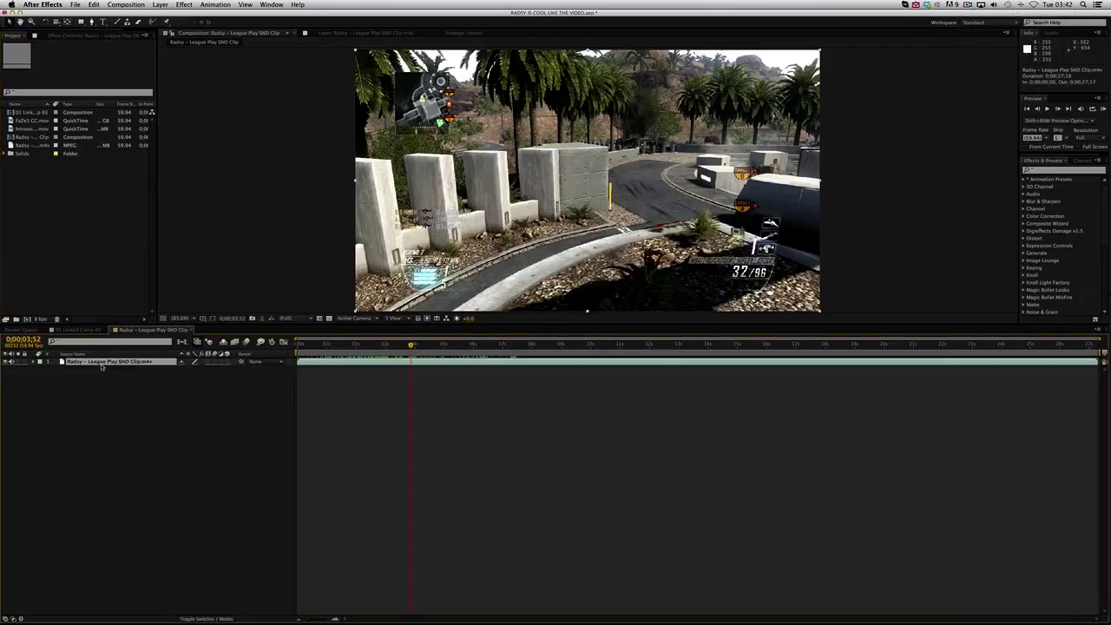
key("s")
key("s")
left_click(372, 419)
left_click_drag(416, 345, 750, 356)
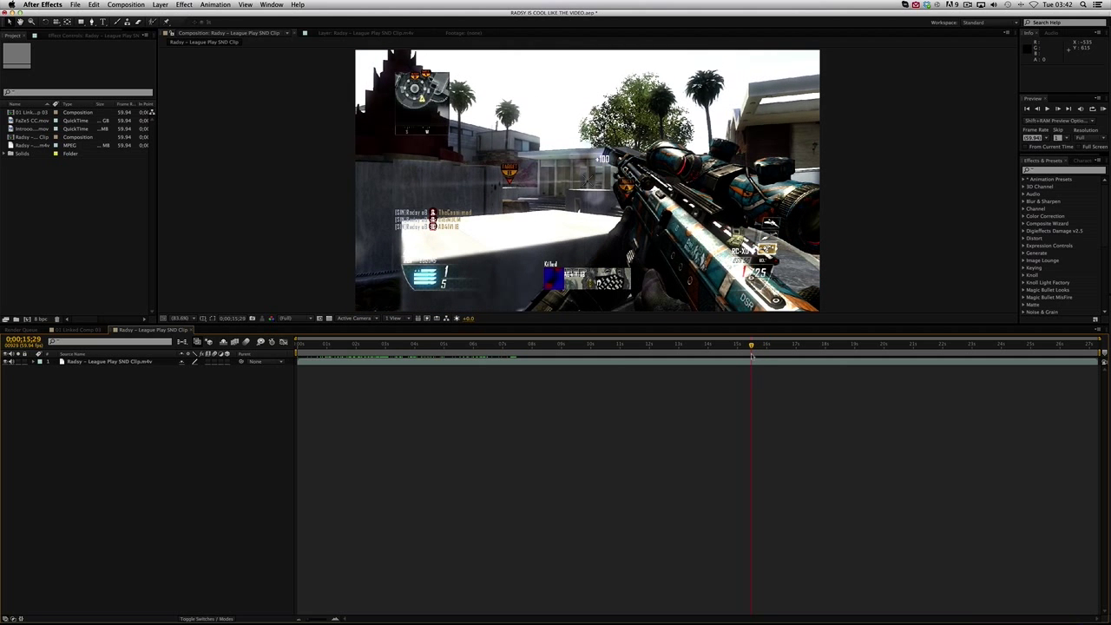
Reveal the League Play SND Clip layer's Scale property, try out a different scale, and undo the change
left_click(111, 367)
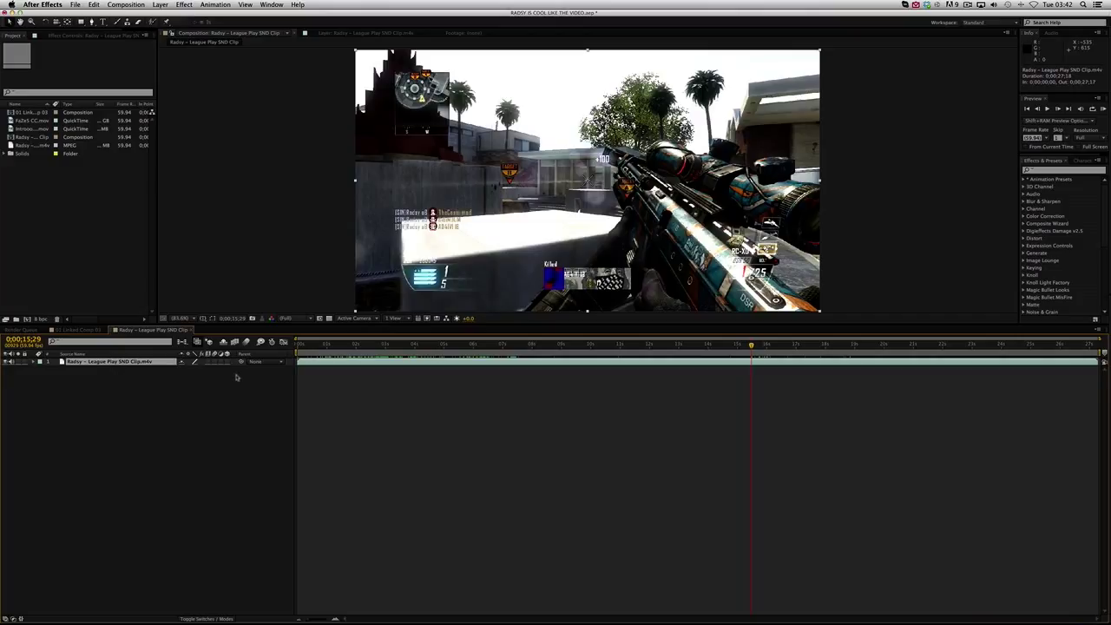
key("s")
mouse_move(201, 369)
left_mouse_down()
mouse_move(213, 368)
mouse_move(177, 374)
mouse_move(227, 372)
mouse_move(199, 371)
mouse_move(213, 372)
left_mouse_up()
key("super+z")
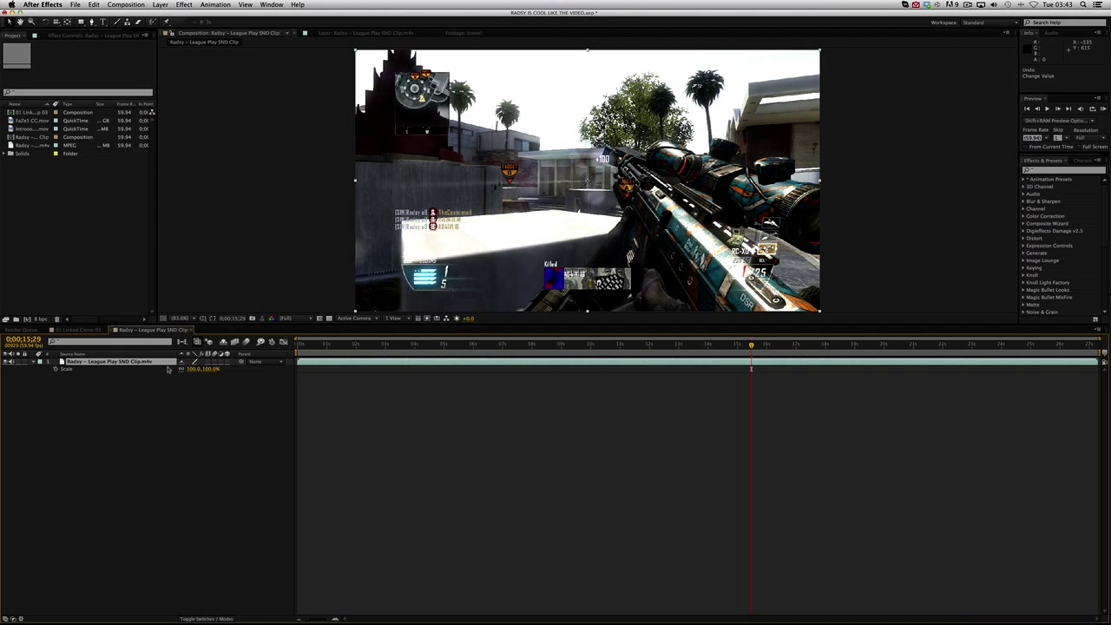
Try another proportional scale on the clip layer and undo it
left_click(367, 471)
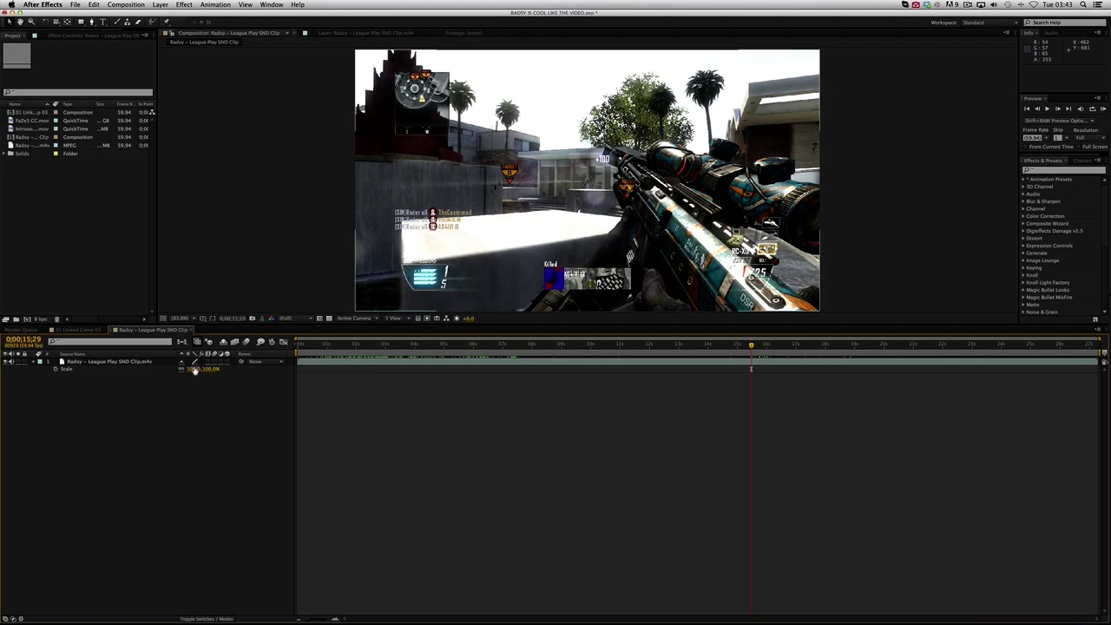
left_click_drag(196, 369, 194, 369)
key("ctrl+z")
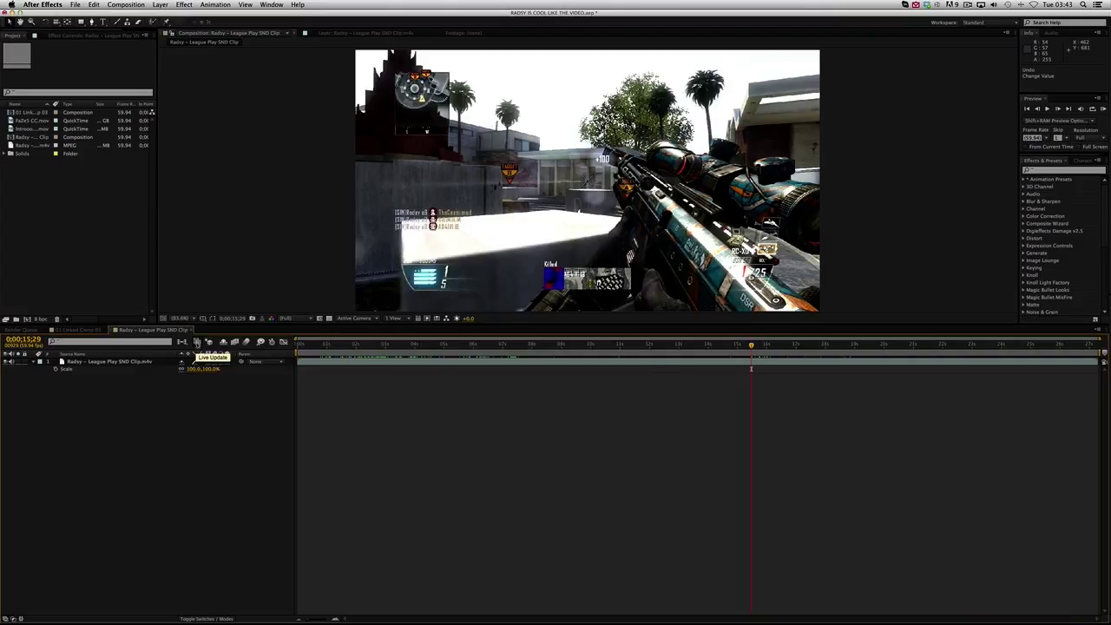
left_click(197, 343)
left_click(619, 349)
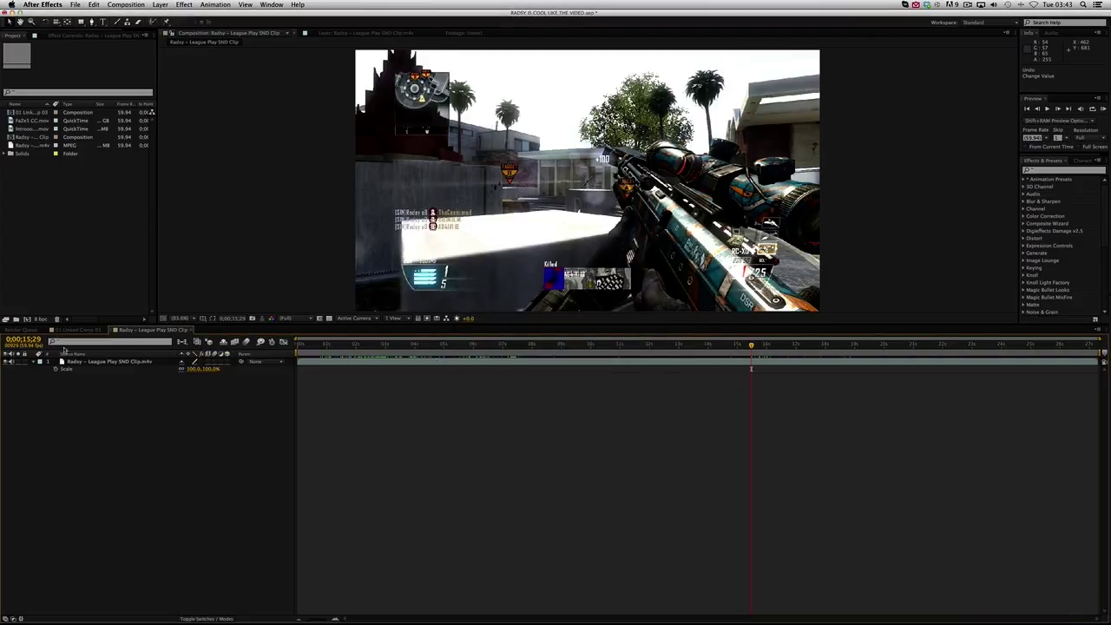
Shrink the clip layer to 68% scale, and set its Scale back to 100%
mouse_move(202, 369)
left_mouse_down()
mouse_move(181, 369)
mouse_move(187, 375)
left_mouse_up()
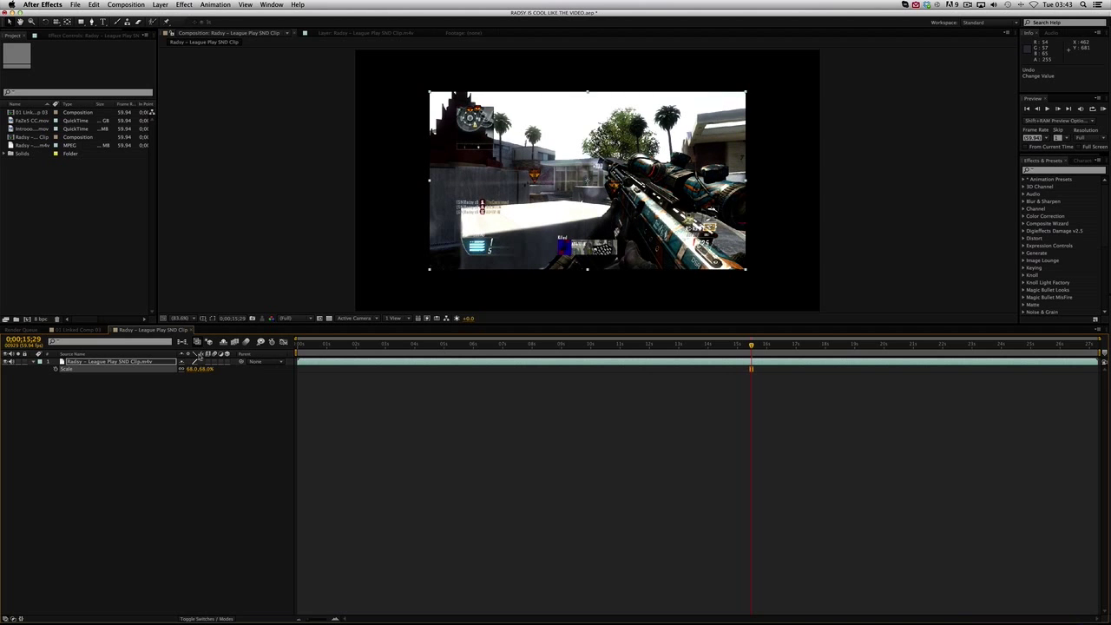
left_click_drag(193, 375, 196, 370)
left_click(196, 371)
type("100")
key("Return")
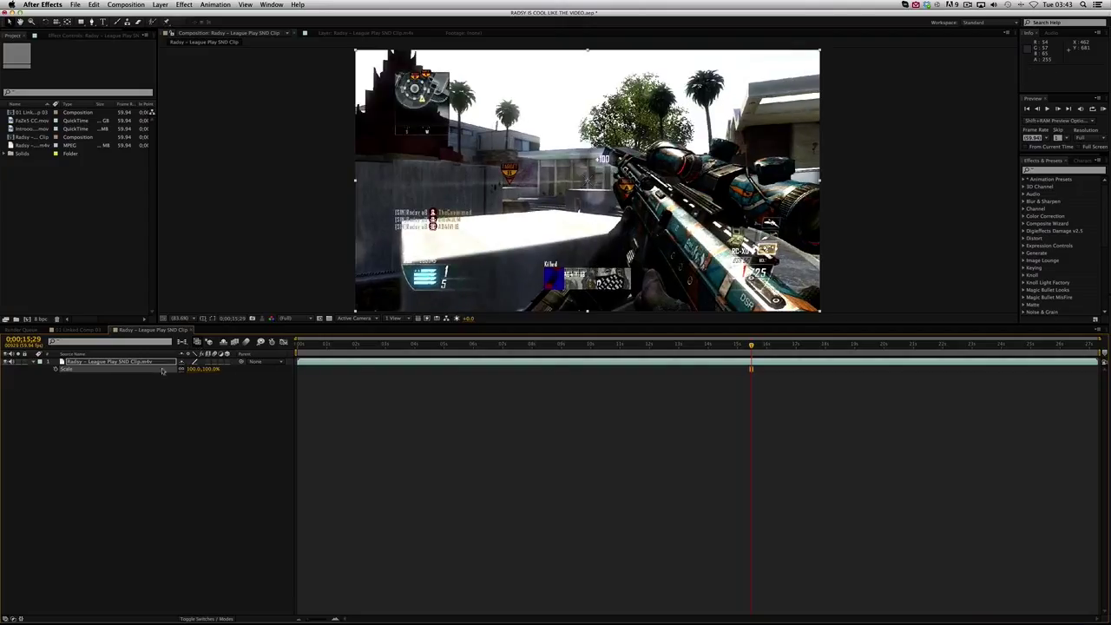
left_click(149, 410)
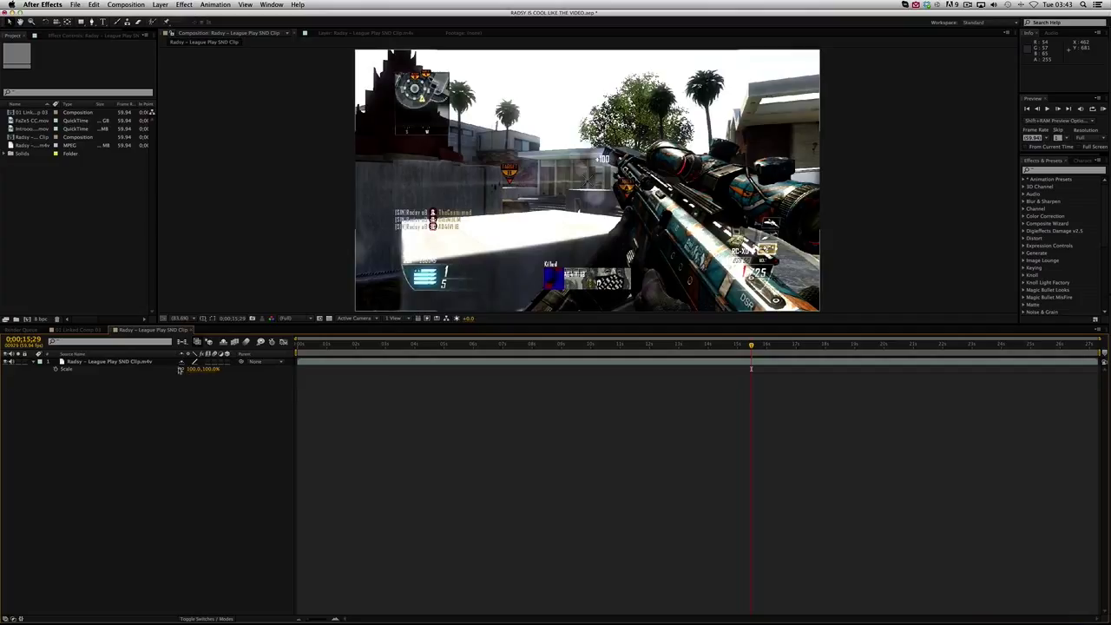
Unlink the Scale proportions, try stretching the clip layer to 129% width, and restore linked scaling at 100%
left_click(180, 370)
mouse_move(210, 374)
left_mouse_down()
mouse_move(229, 381)
mouse_move(209, 374)
left_mouse_up()
key("super+z")
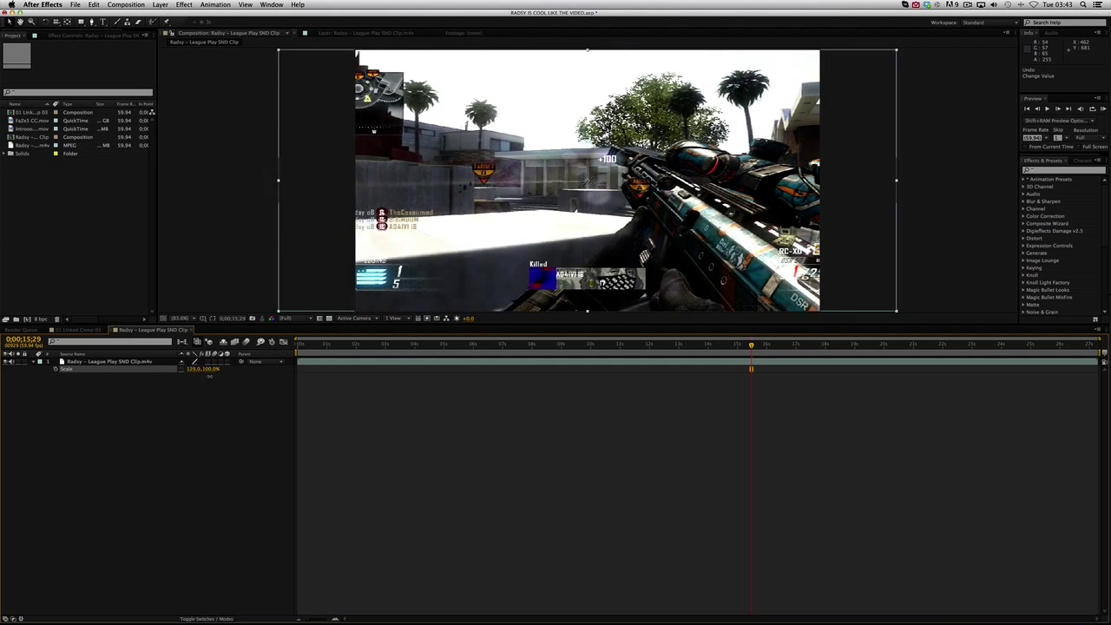
key("super+z")
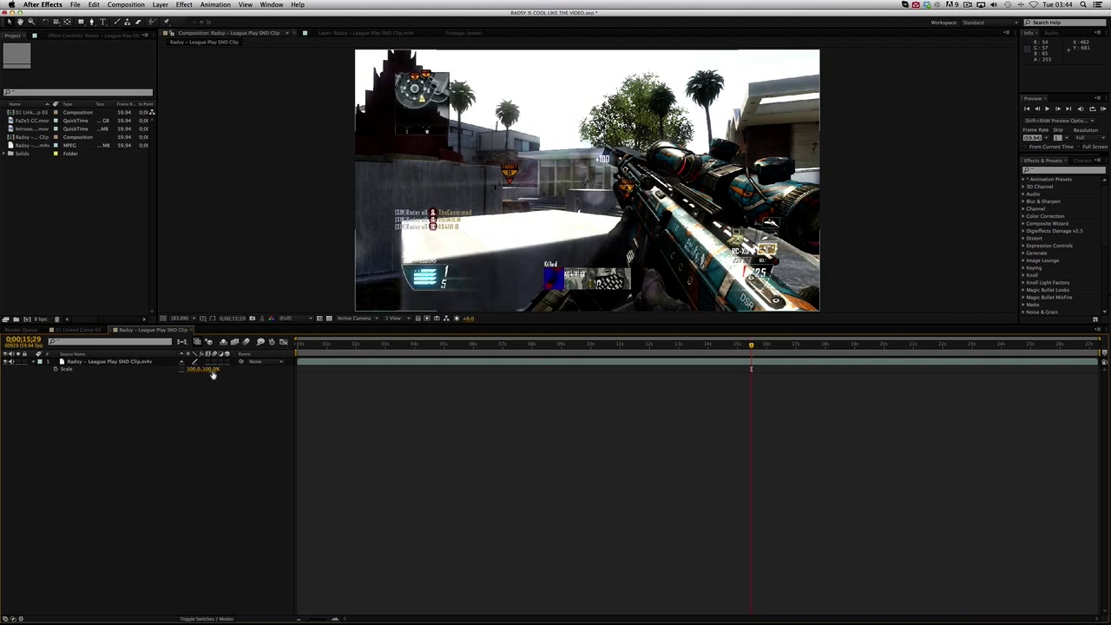
left_click_drag(212, 373, 233, 375)
key("super+z")
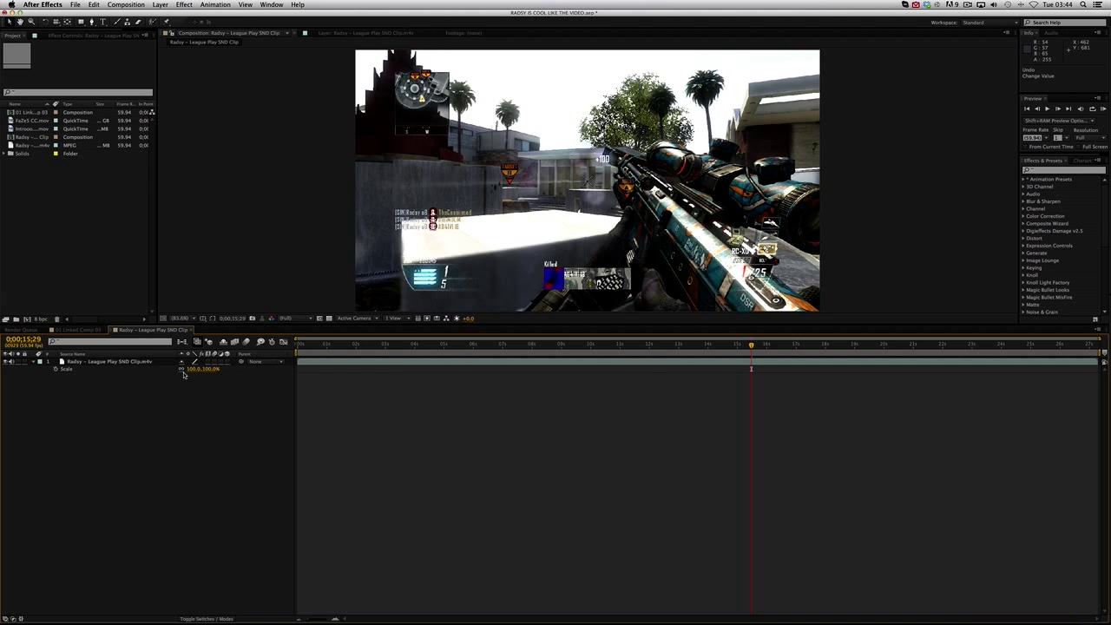
mouse_move(206, 369)
left_mouse_down()
mouse_move(217, 370)
mouse_move(205, 373)
left_mouse_up()
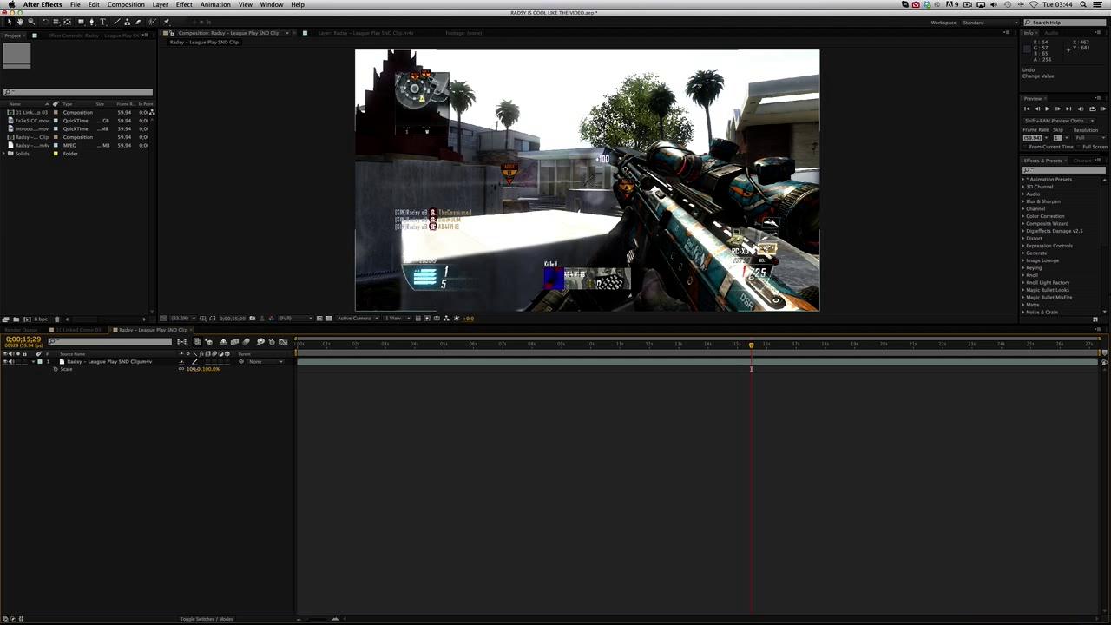
mouse_move(195, 369)
left_mouse_down()
mouse_move(222, 368)
mouse_move(198, 369)
left_mouse_up()
Make the clip layer 3D, try out its Orientation and reset it to 0, and return the layer to 2D
left_click(227, 361)
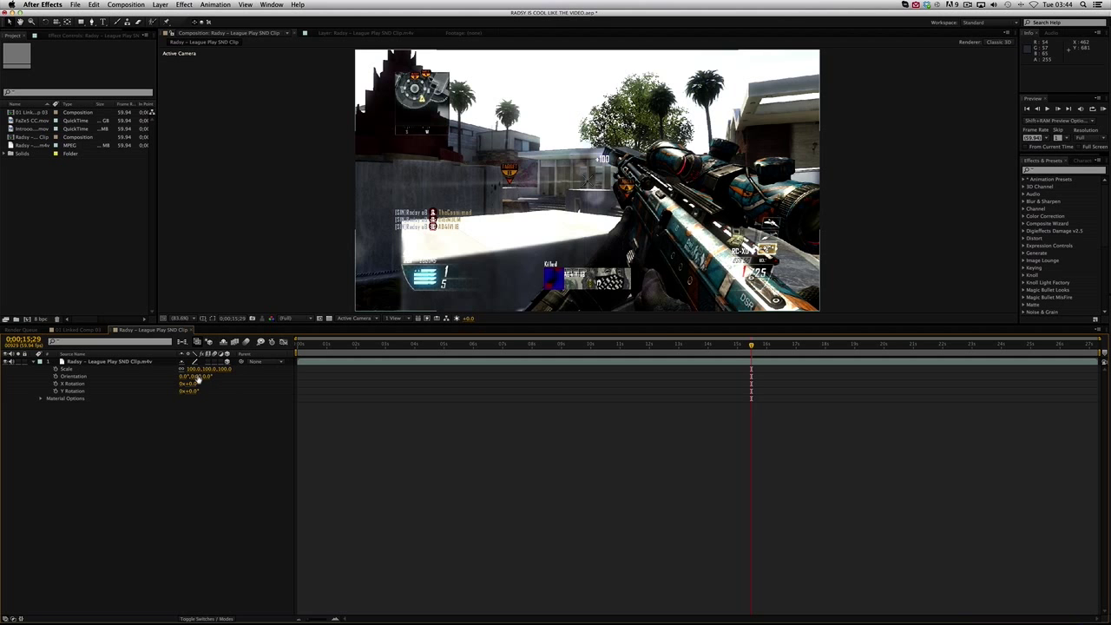
mouse_move(194, 376)
left_mouse_down()
mouse_move(61, 372)
mouse_move(191, 380)
left_mouse_up()
type("0")
key("Return")
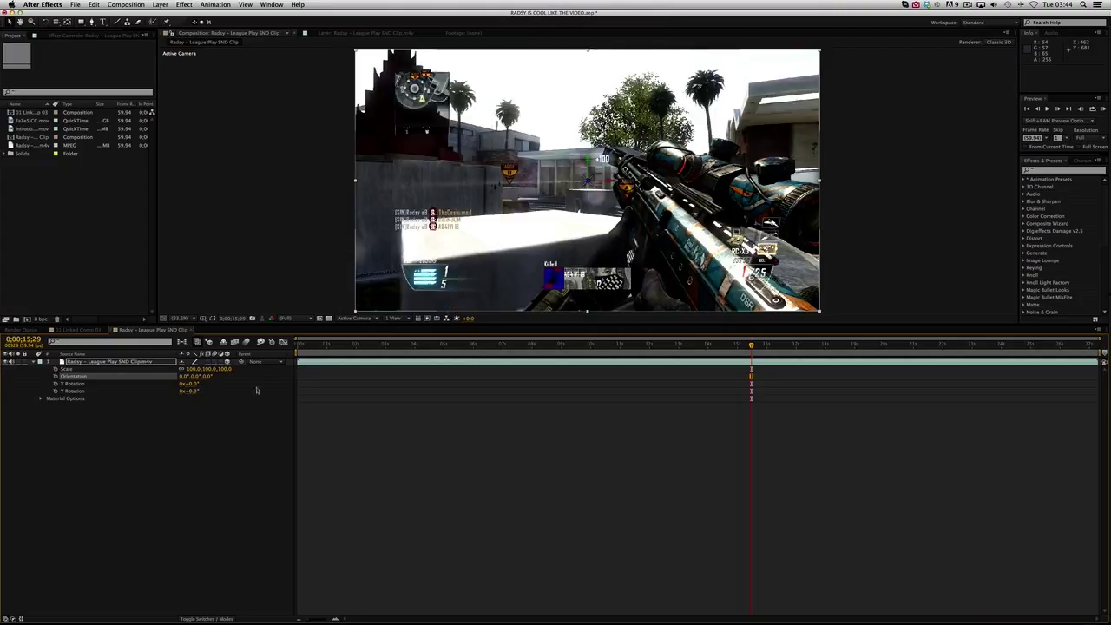
left_click(227, 361)
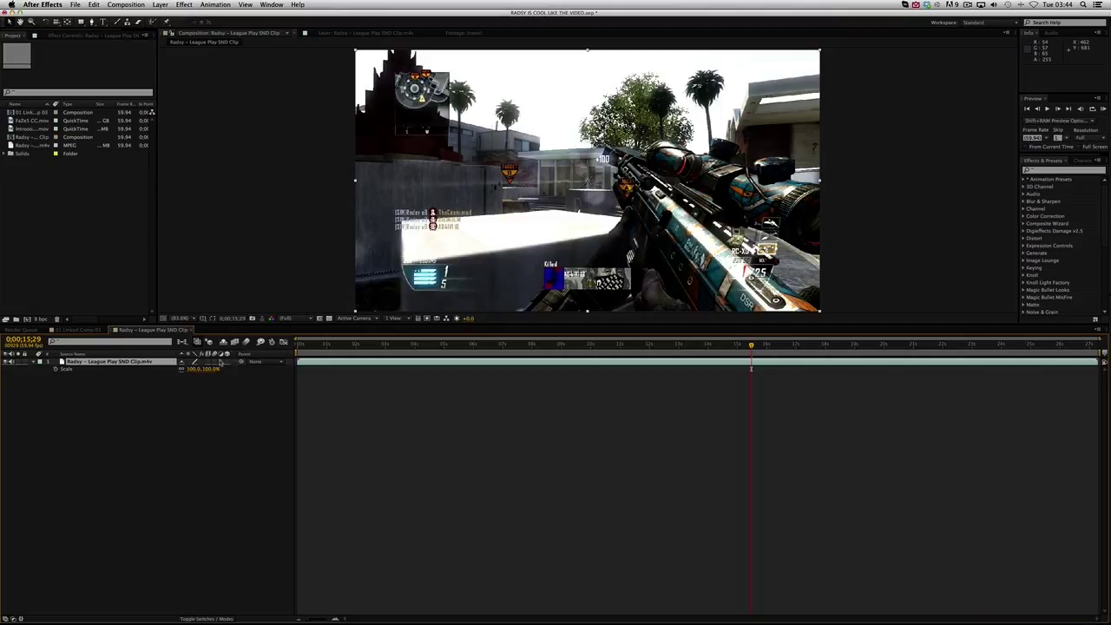
left_click(242, 416)
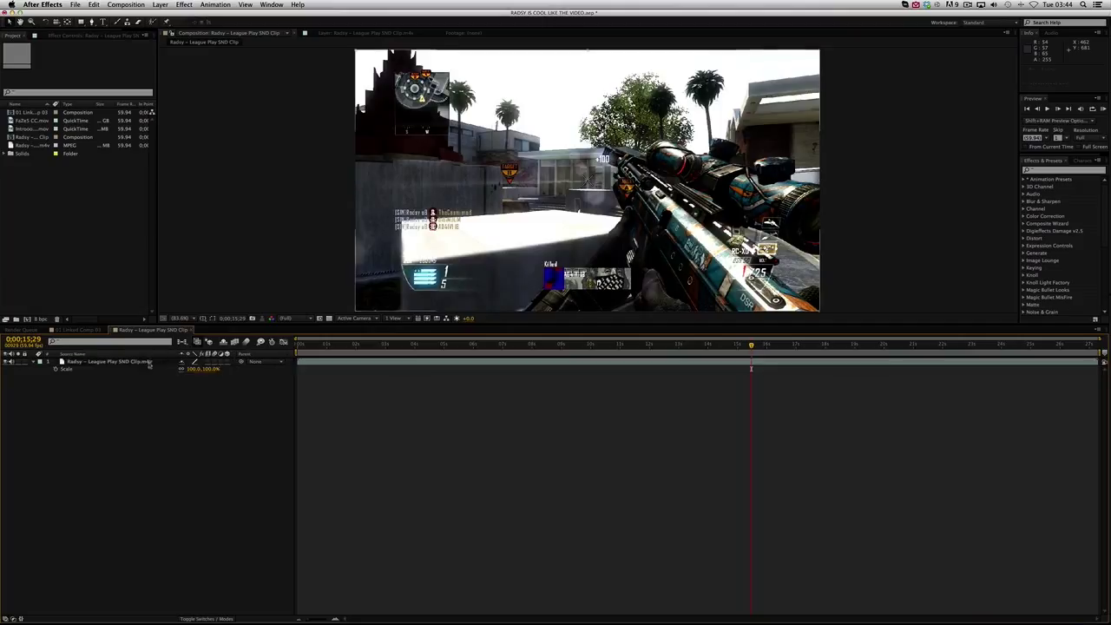
left_click(205, 371)
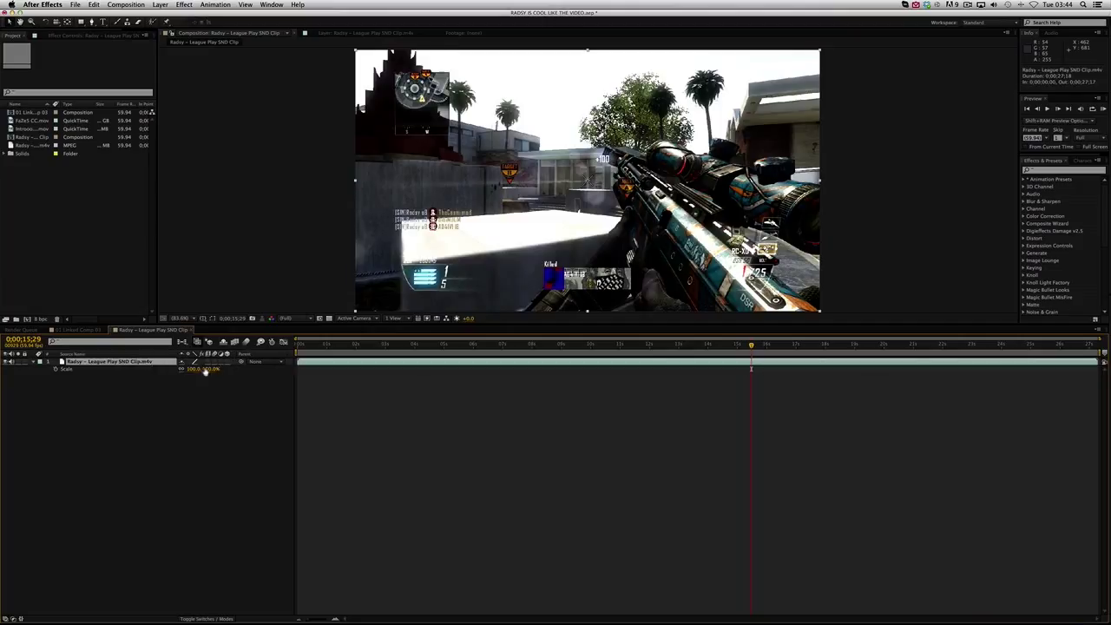
left_click(224, 363)
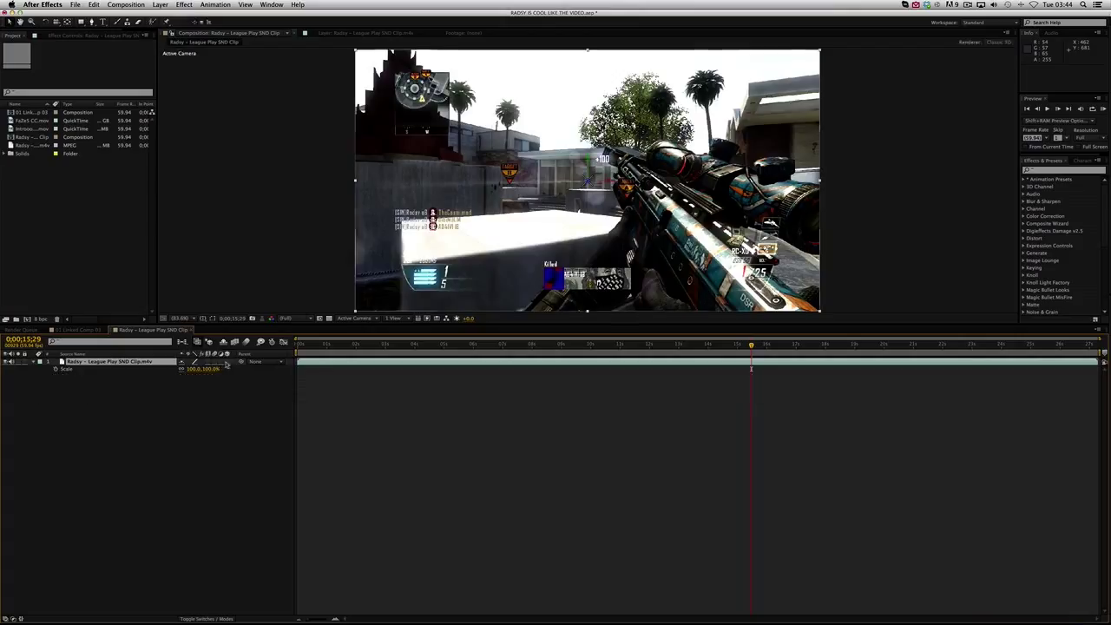
left_click(225, 363)
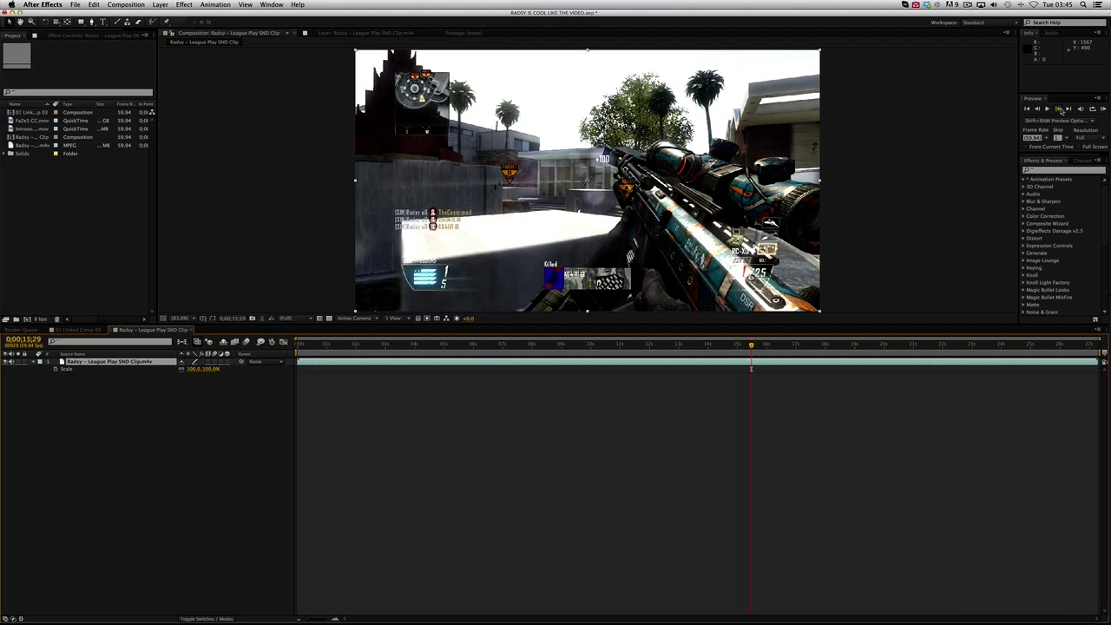
Step the composition two frames forward to 0;00;15;31 and back to 0;00;15;29
left_click(1059, 109)
left_click(1037, 110)
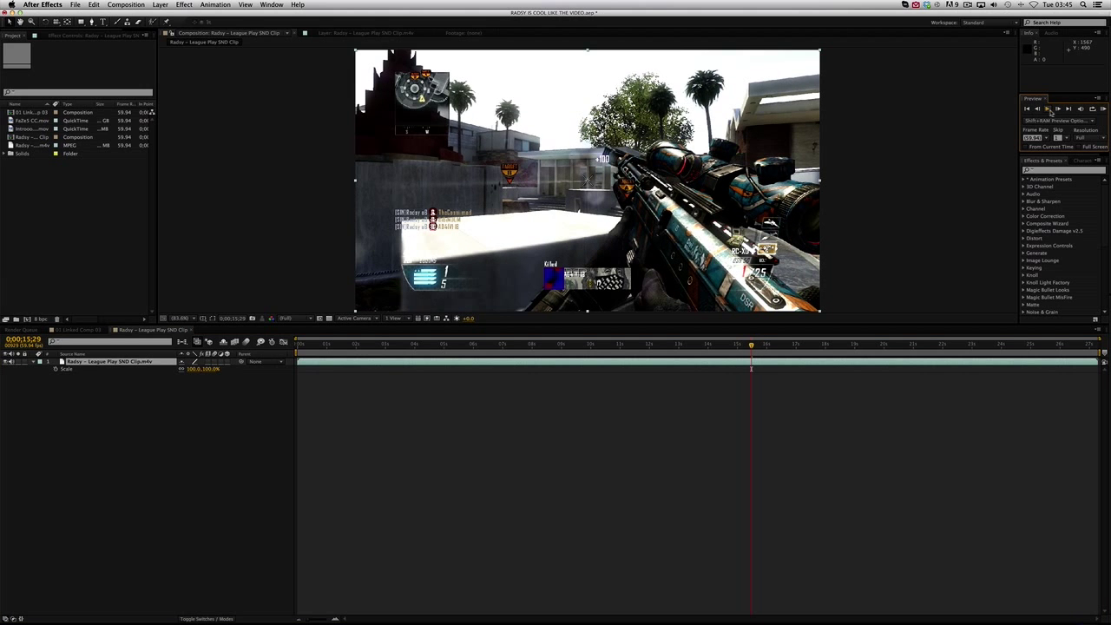
left_click(1049, 109)
left_click(205, 356)
left_click(1057, 109)
left_click(1057, 109)
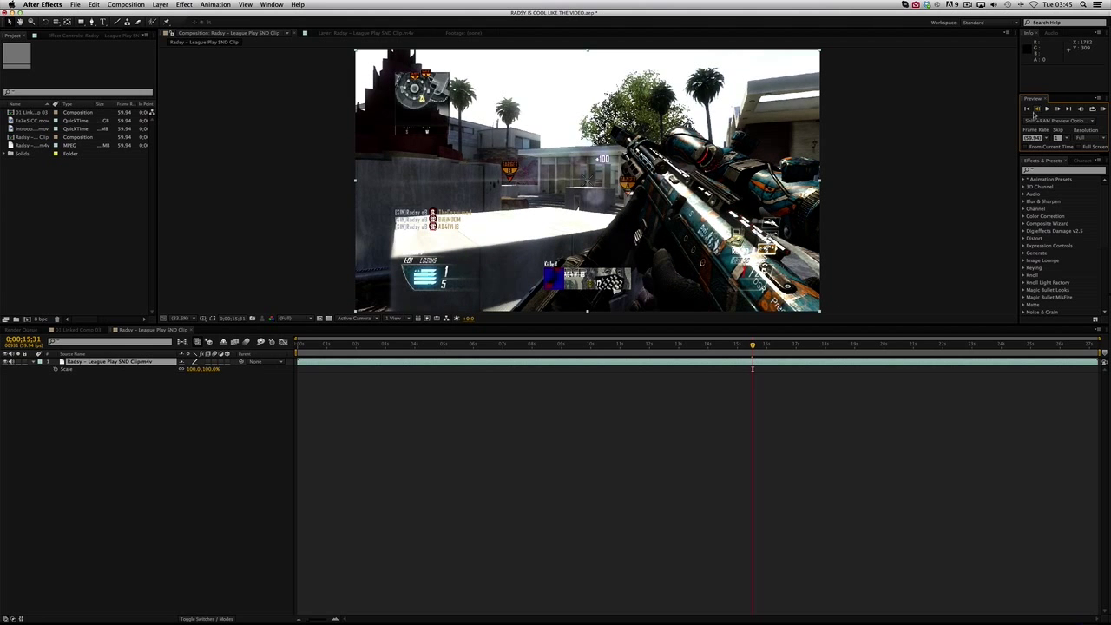
left_click(1036, 110)
left_click(1037, 109)
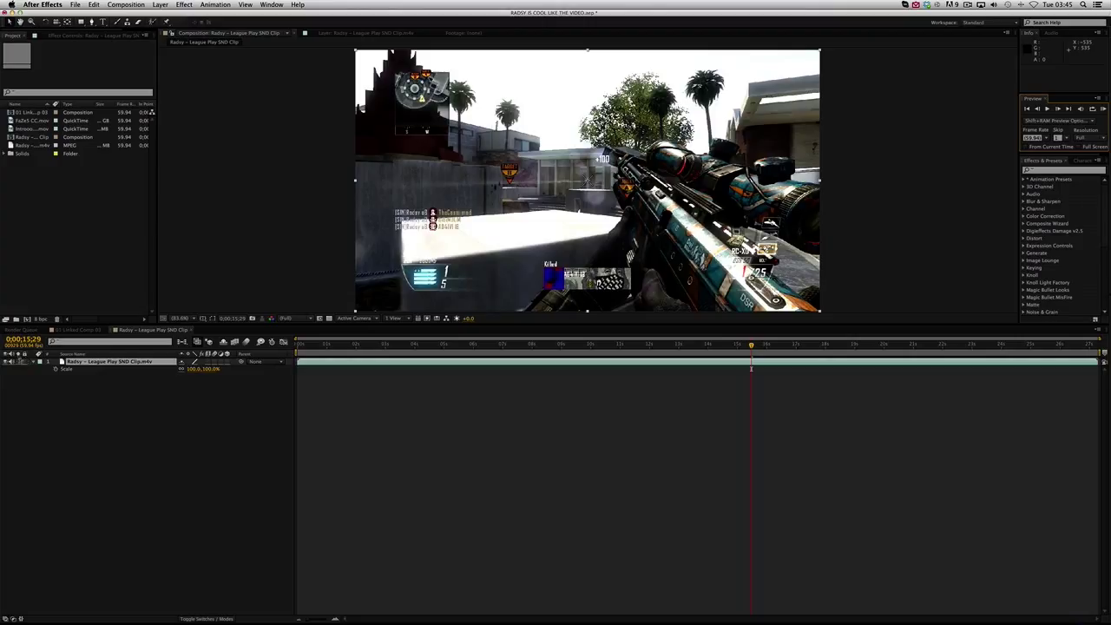
Add a black 1280 × 720 px solid named LIKE THE VIDEO above the clip layer
left_click(19, 363)
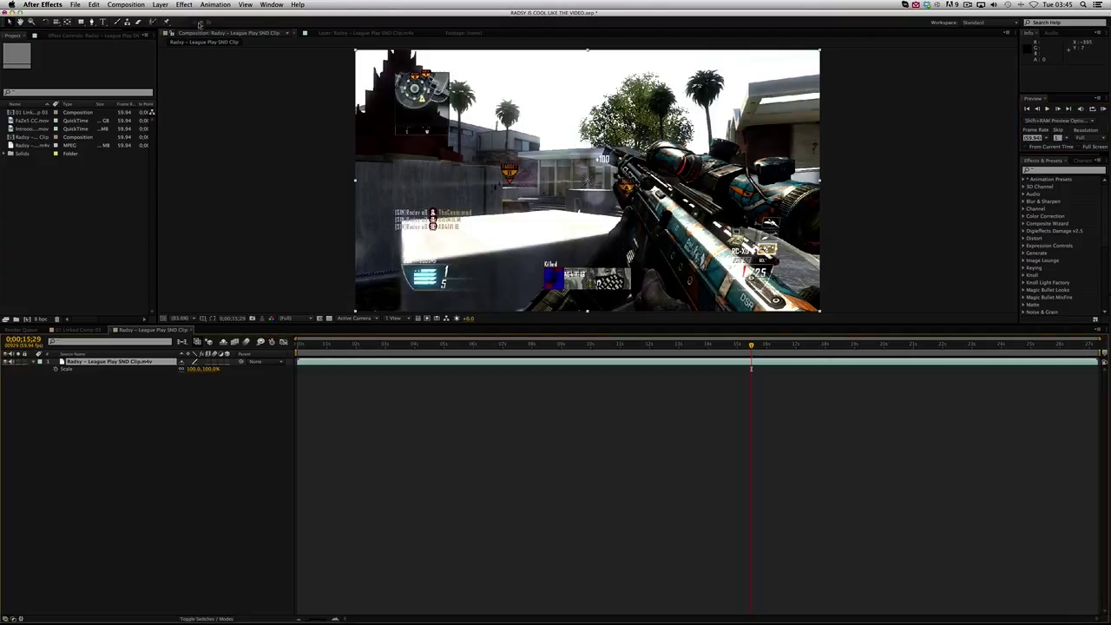
left_click(160, 4)
mouse_move(170, 14)
left_click(285, 26)
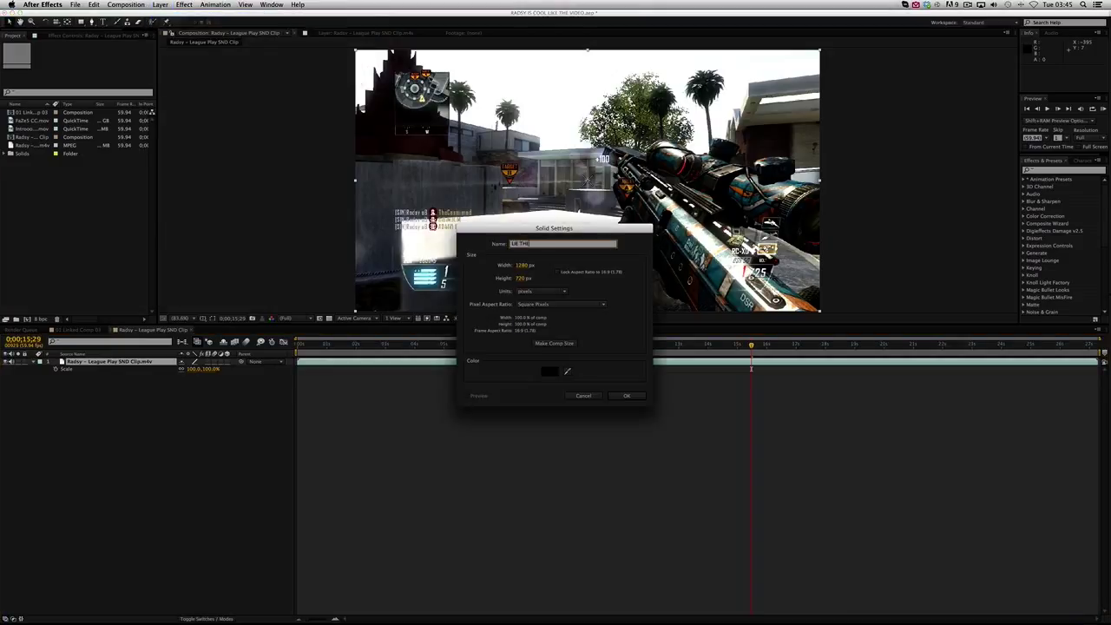
type("LIKE THE VIDEO")
key("Return")
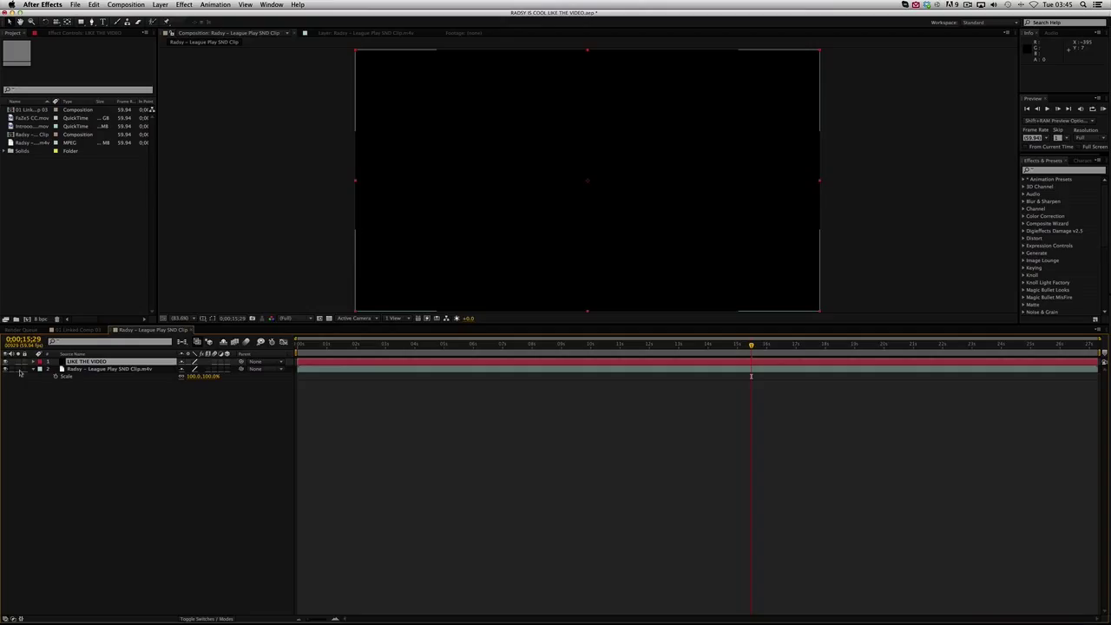
Solo the League Play SND Clip layer to view it without the solid, and turn Solo off again
left_click(22, 370)
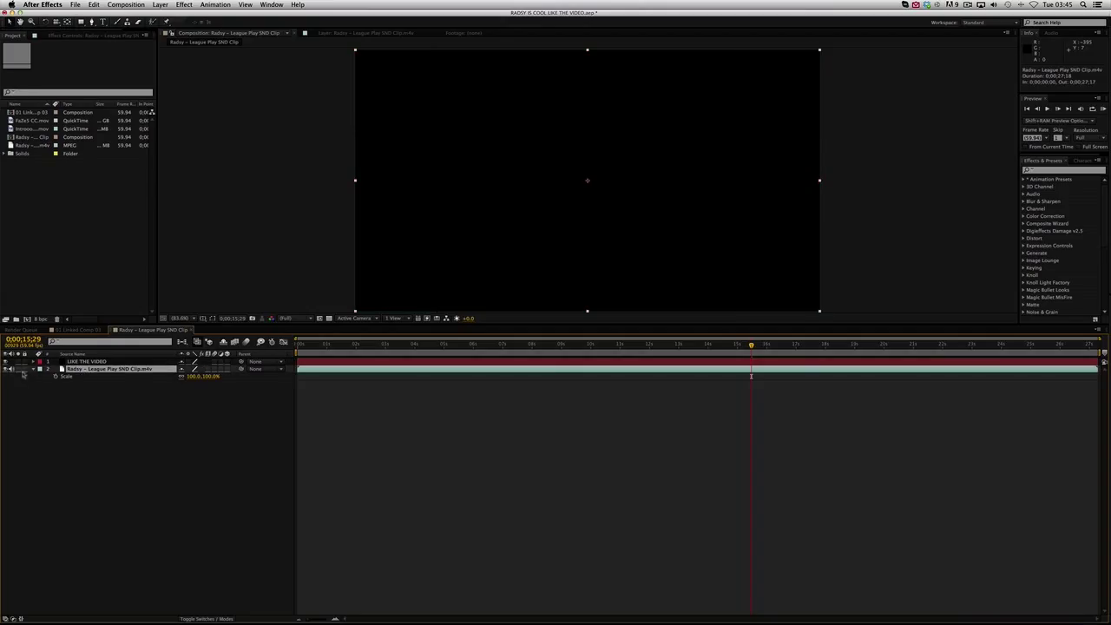
left_click(17, 369)
left_click(19, 372)
left_click(19, 372)
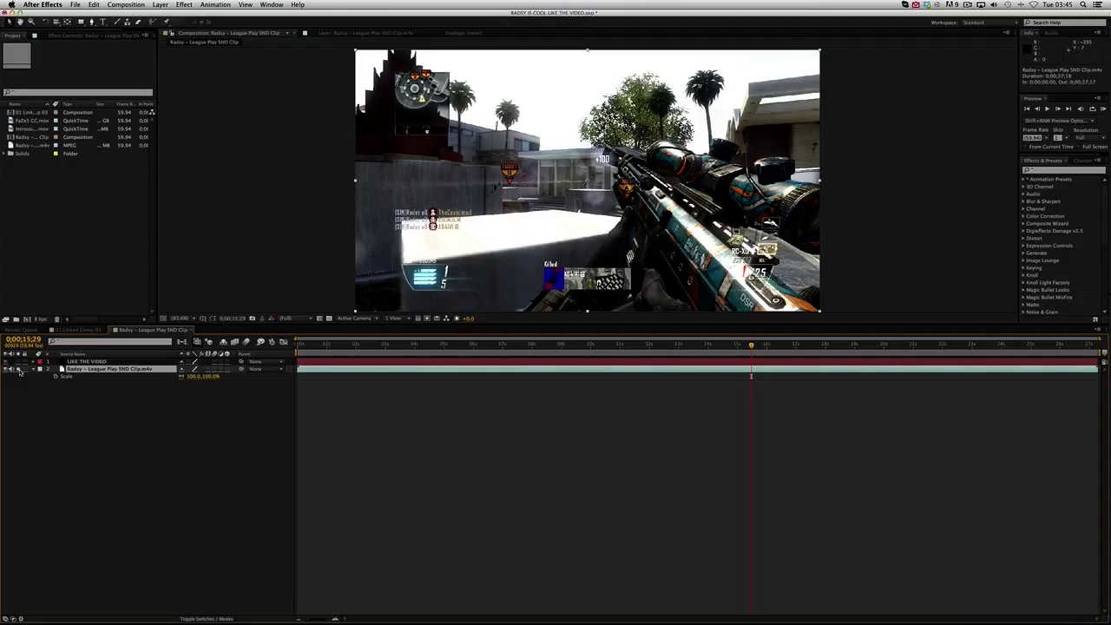
left_click(19, 372)
Toggle the LIKE THE VIDEO solid's visibility, leaving it hidden and selected
mouse_move(67, 362)
left_mouse_down()
mouse_move(77, 388)
mouse_move(70, 358)
left_mouse_up()
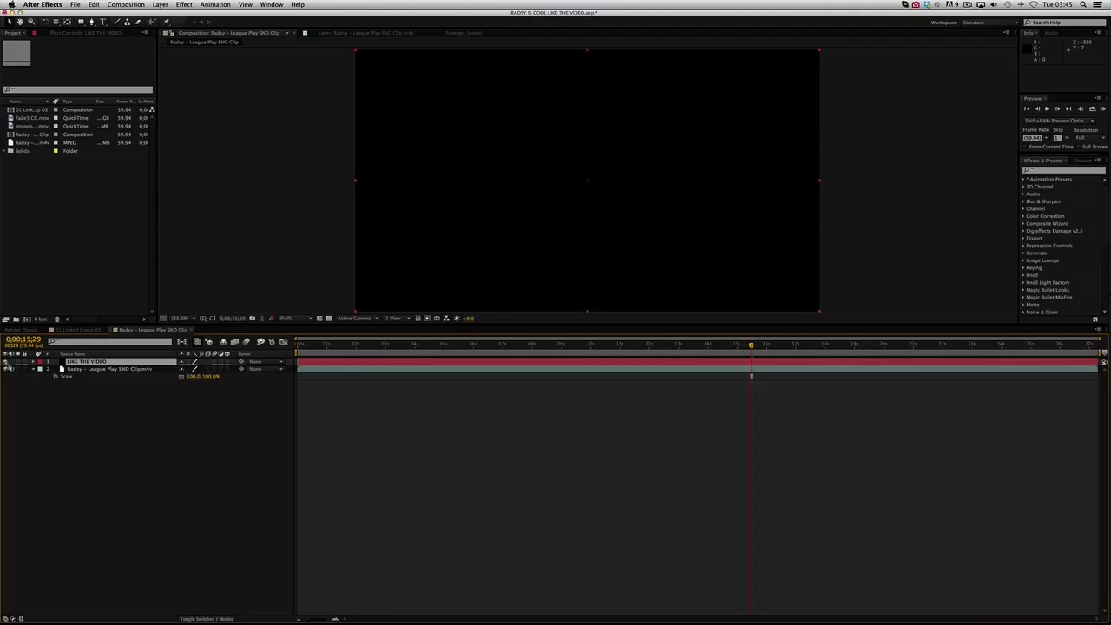
left_click(7, 368)
left_click(7, 368)
double_click(6, 368)
left_click(7, 368)
left_click(83, 365)
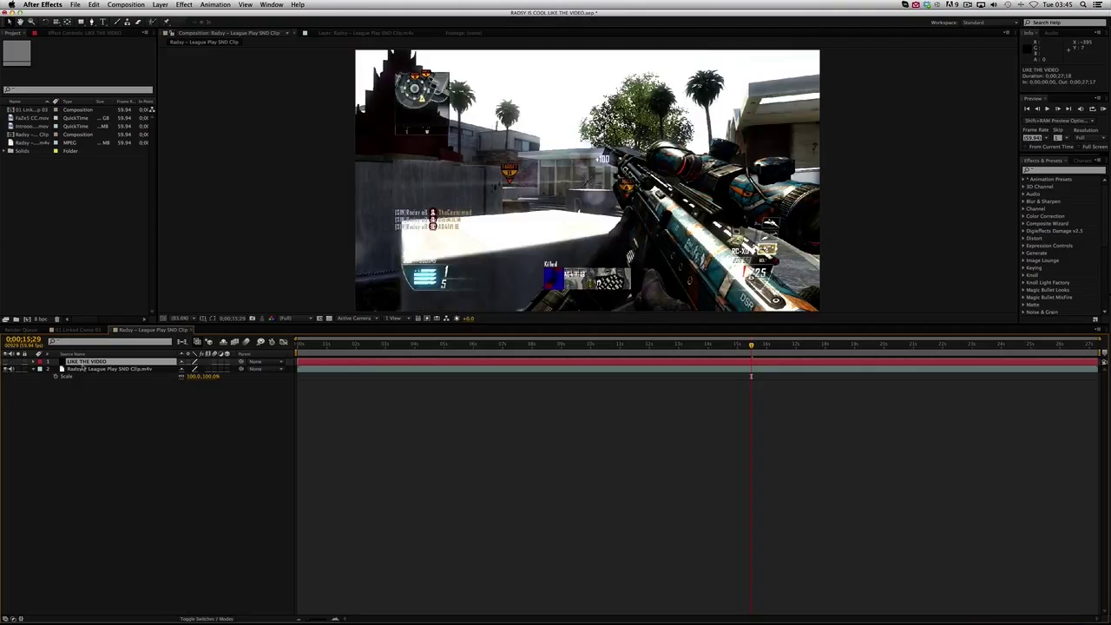
Delete the LIKE THE VIDEO solid and select the League Play SND Clip layer
key("Delete")
left_click(87, 363)
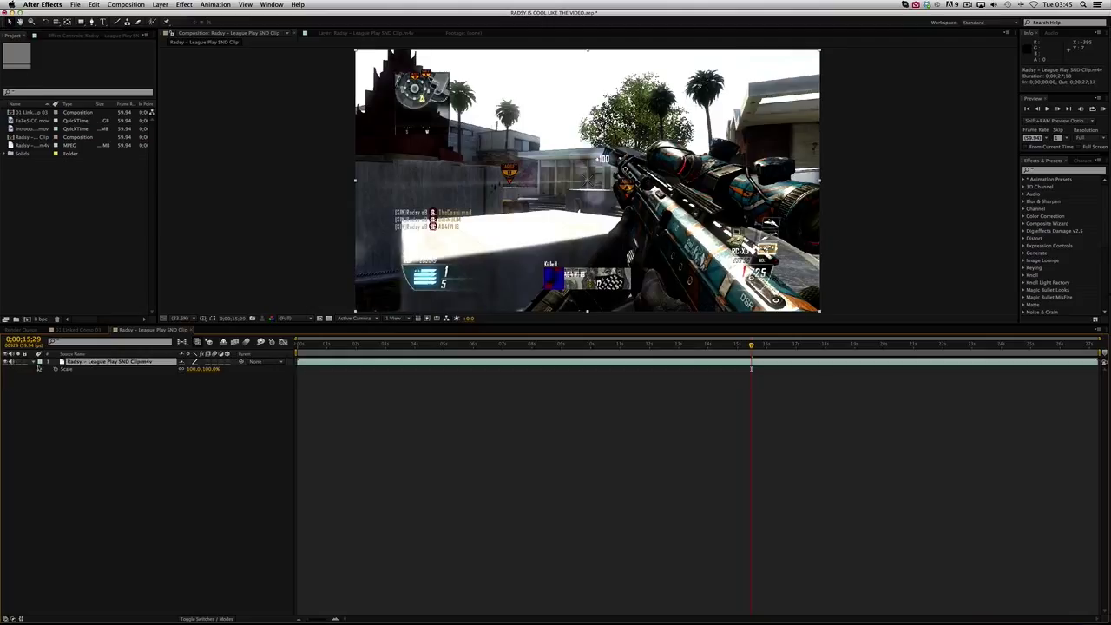
Move the current time to 0;00;09;39 and run a short RAM preview of the composition with sound
left_click_drag(615, 344, 580, 345)
left_click(1103, 110)
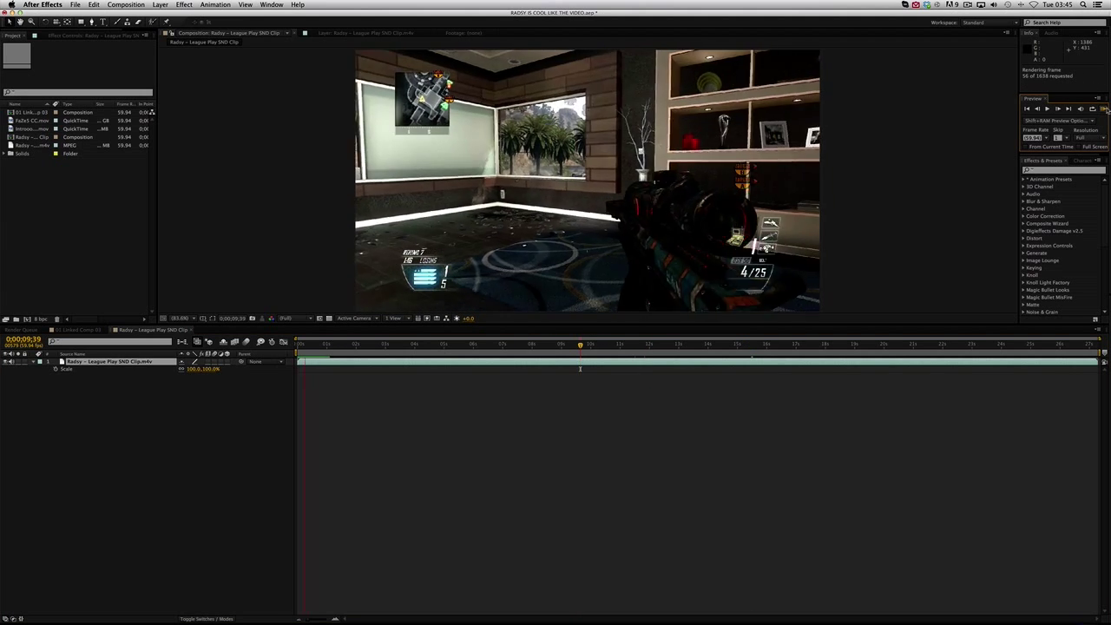
key("space")
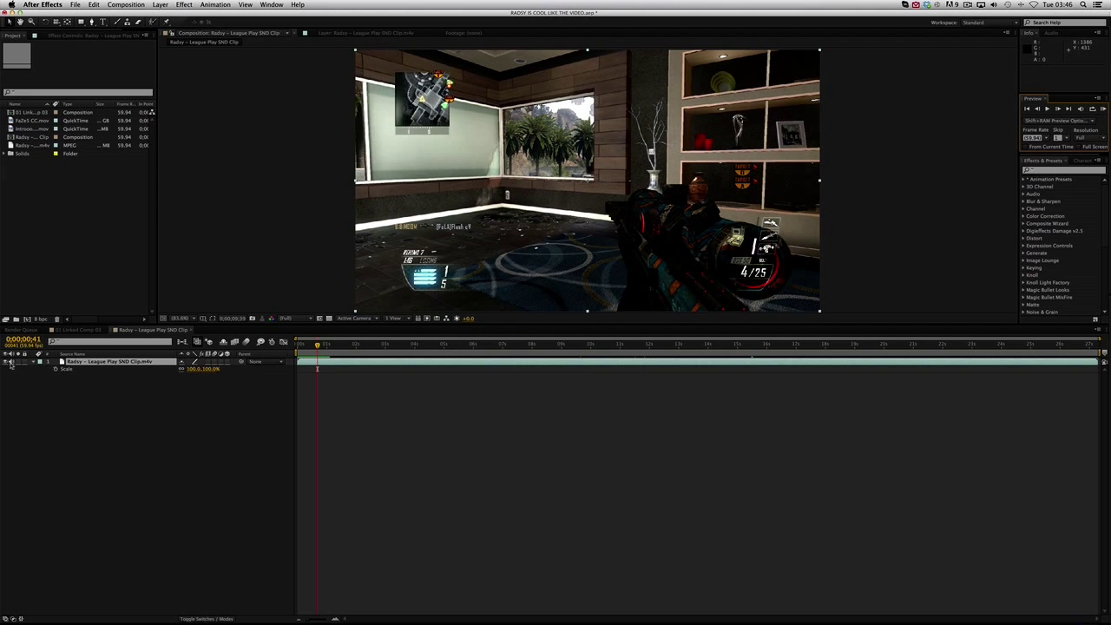
Mute the clip layer's audio, run a short RAM preview without sound, and deselect the layer
left_click(12, 362)
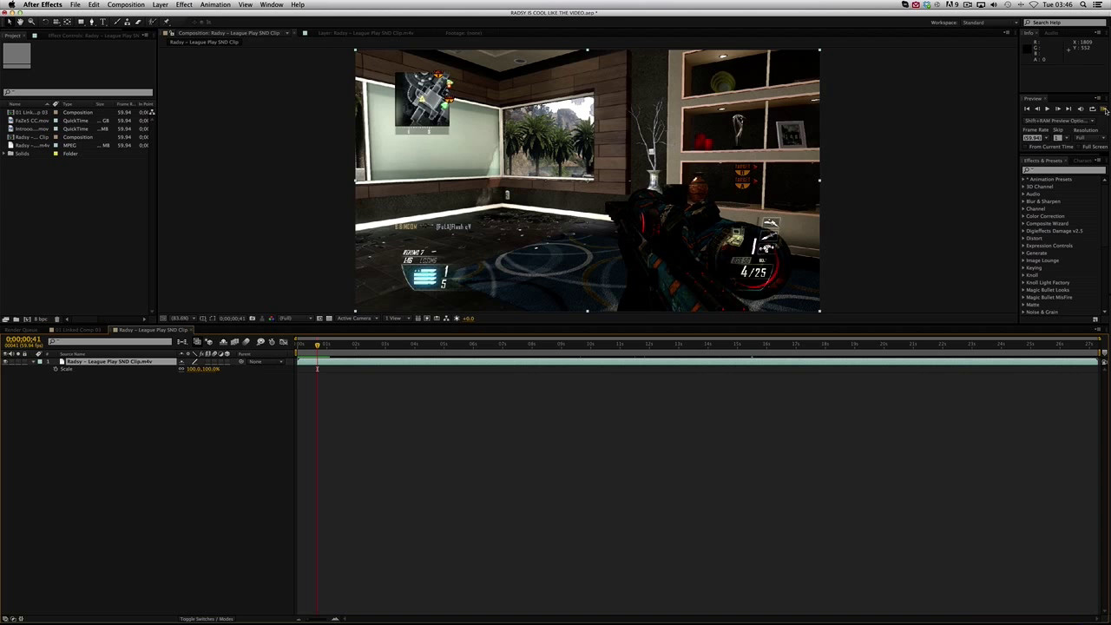
left_click(1103, 109)
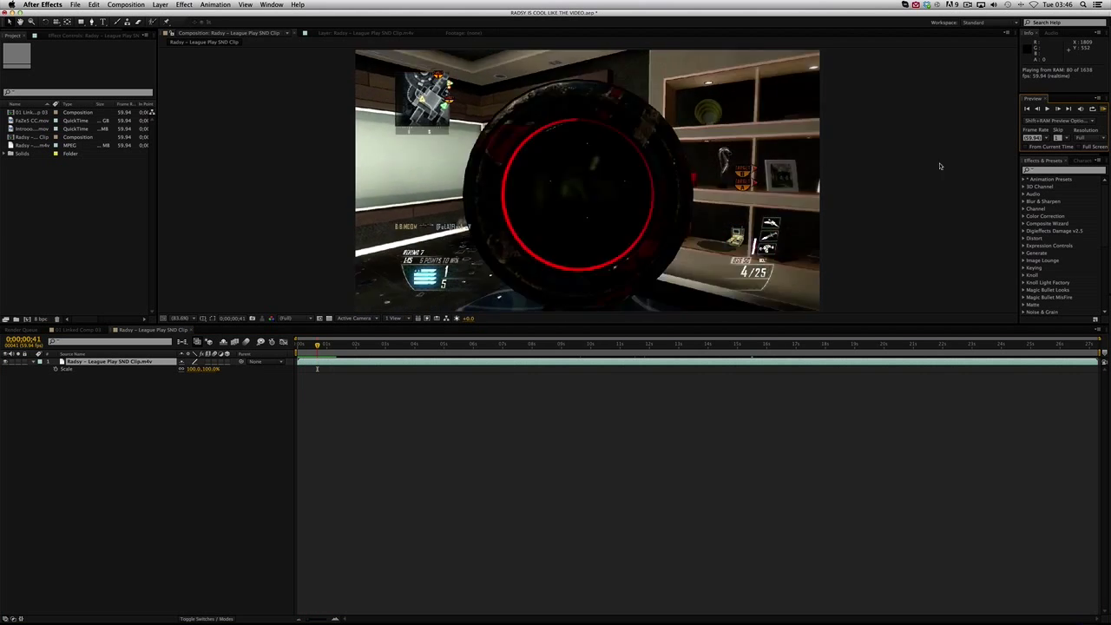
left_click(4, 402)
left_click(11, 366)
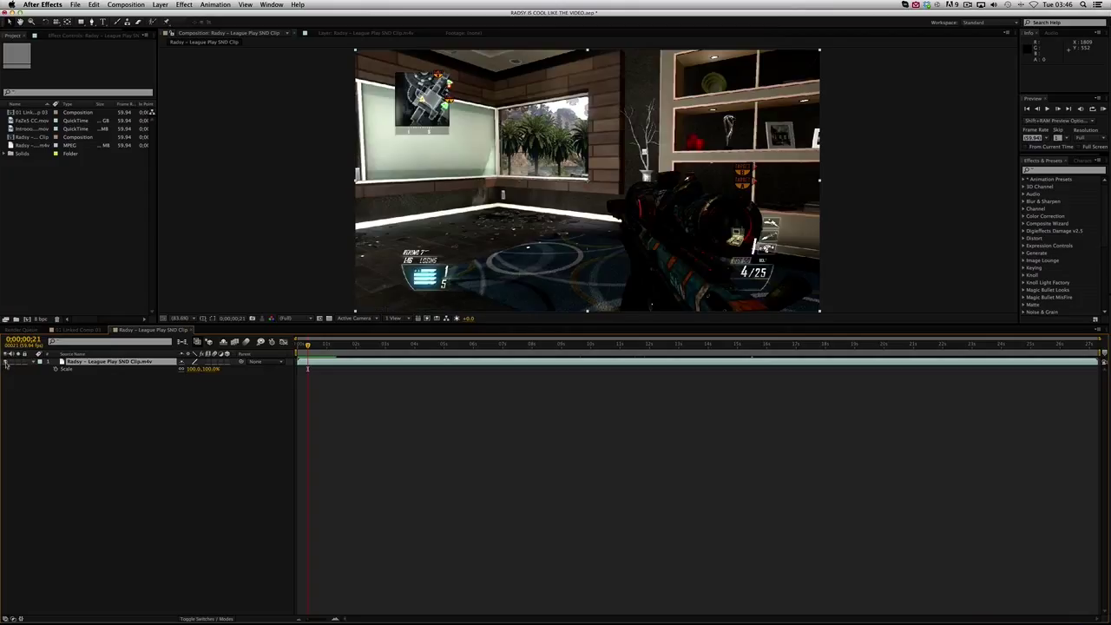
left_click(392, 471)
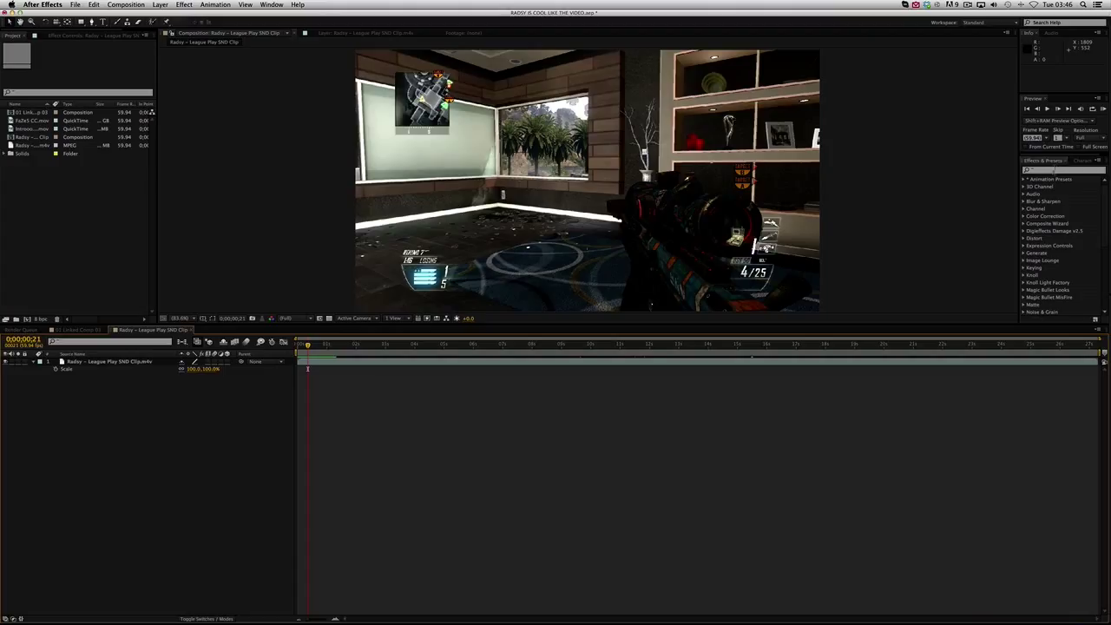
Search the effects and presets for Curves, then clear the search
left_click(1053, 171)
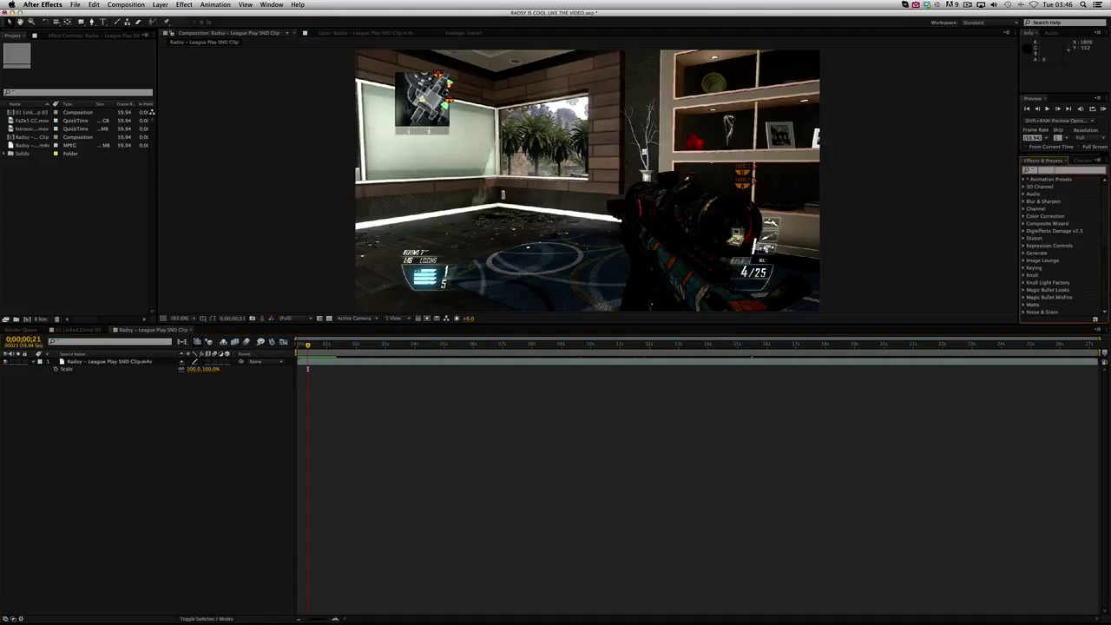
type("Curves")
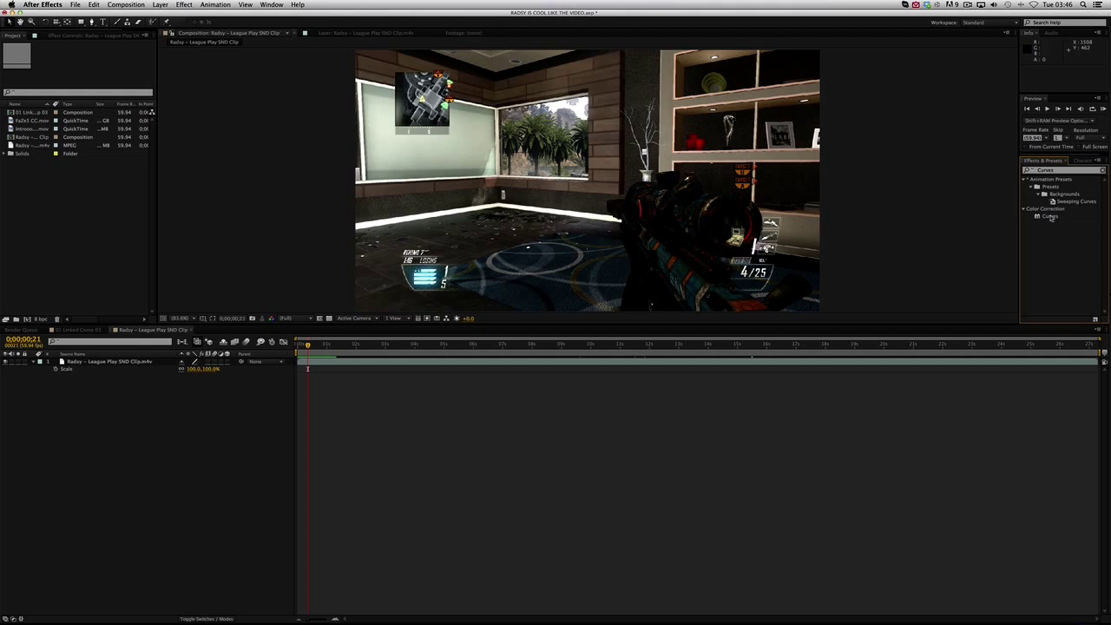
double_click(1060, 170)
type("Curv")
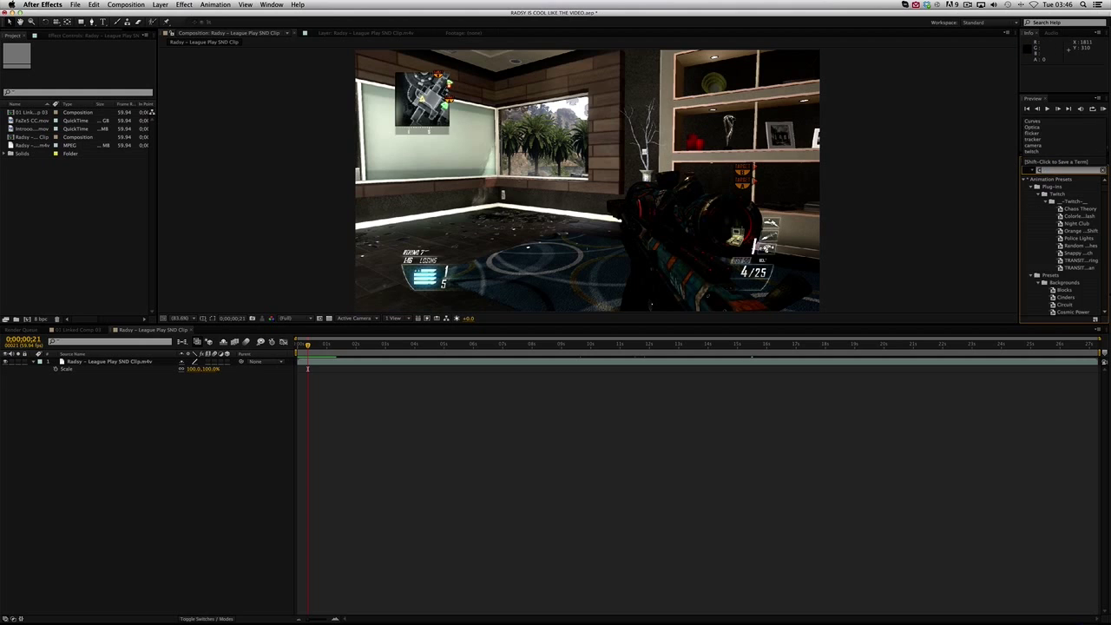
key("BackSpace")
key("BackSpace")
key("BackSpace")
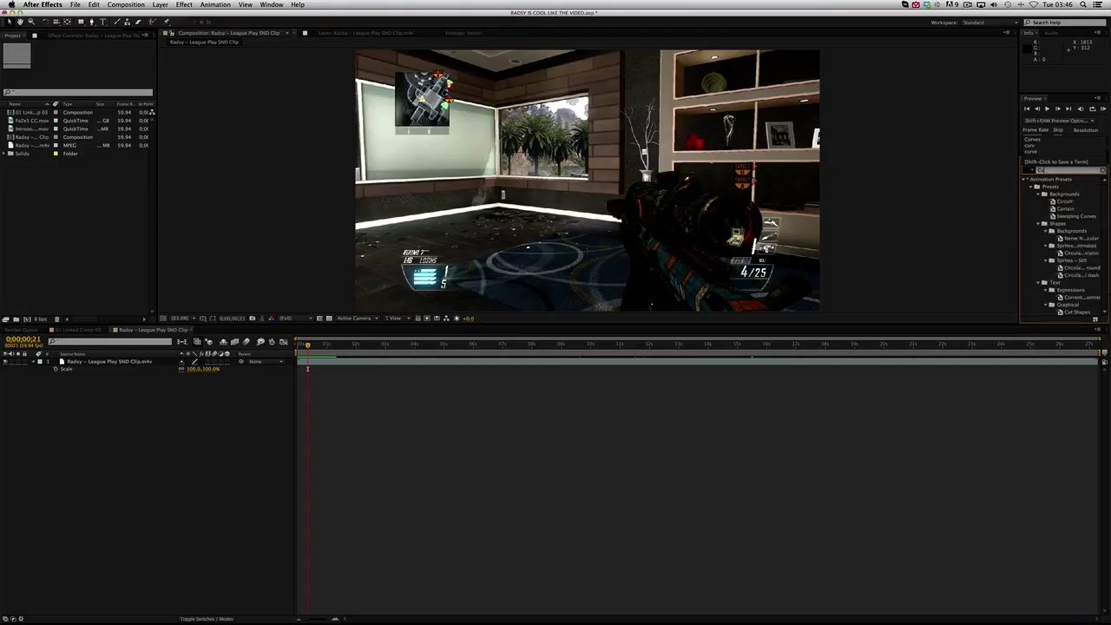
type("ur")
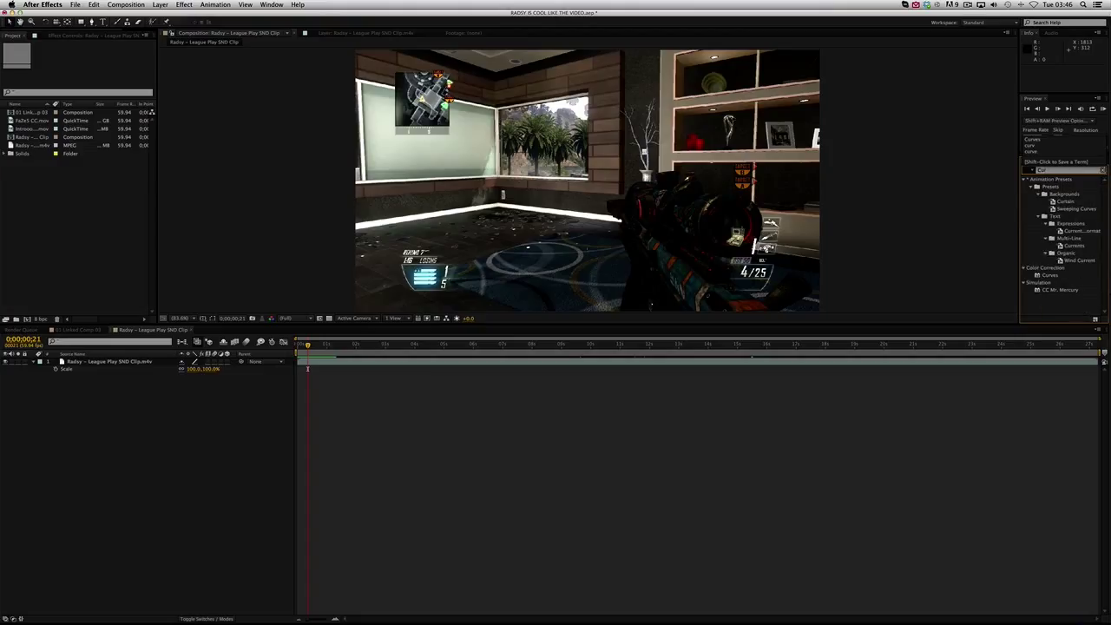
left_click(1103, 170)
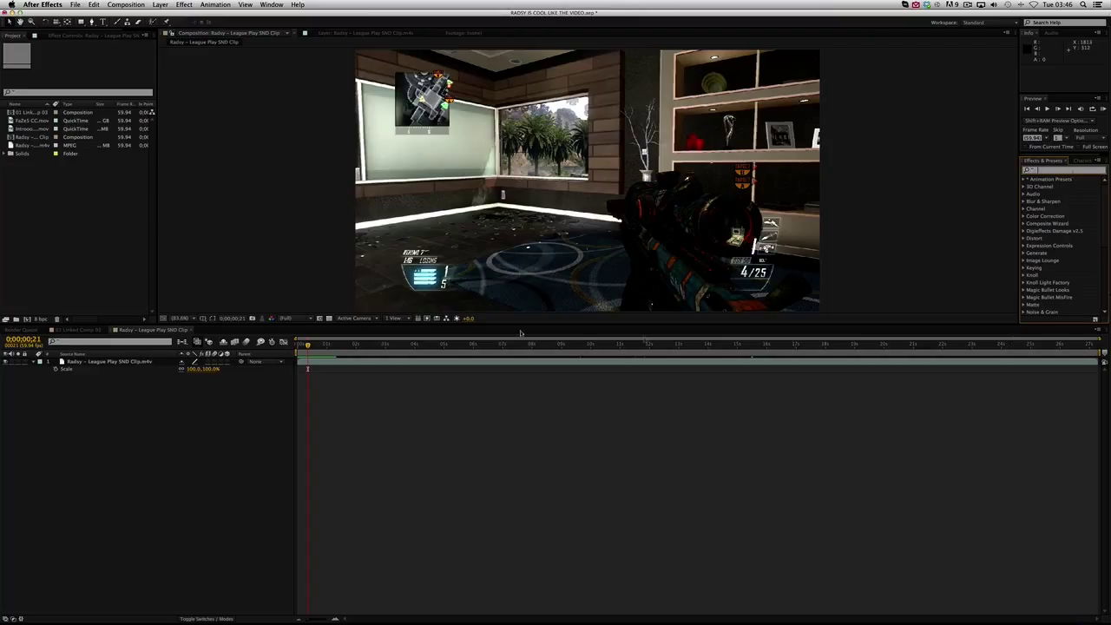
Select the clip layer, view the RAM preview option sets without changing them, and advance the composition one frame to 0;00;00;22
left_click(346, 364)
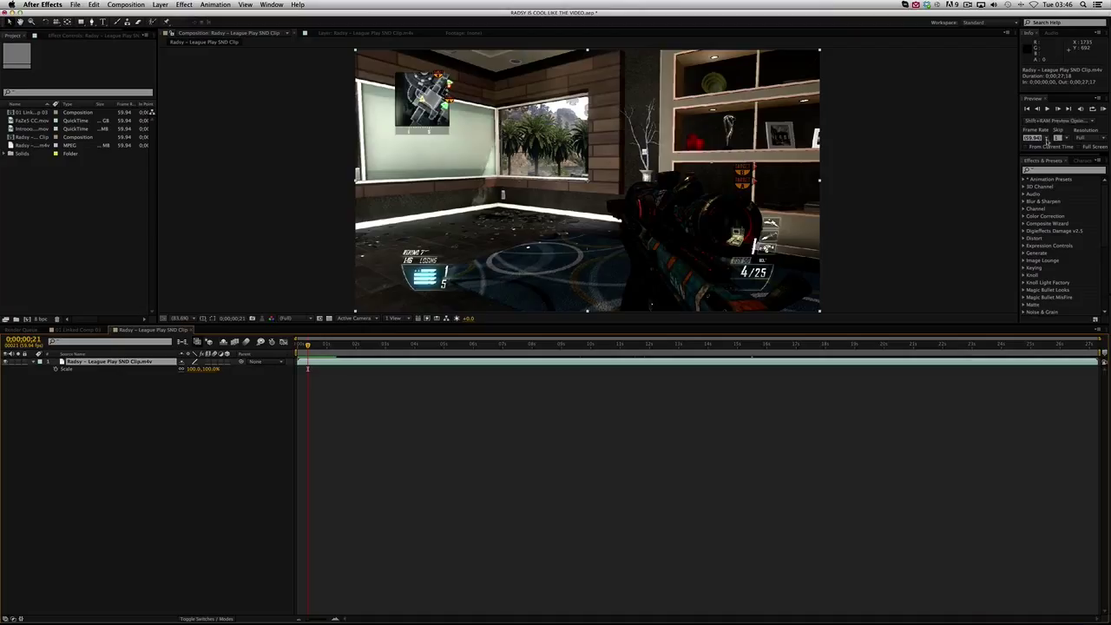
left_click(1094, 126)
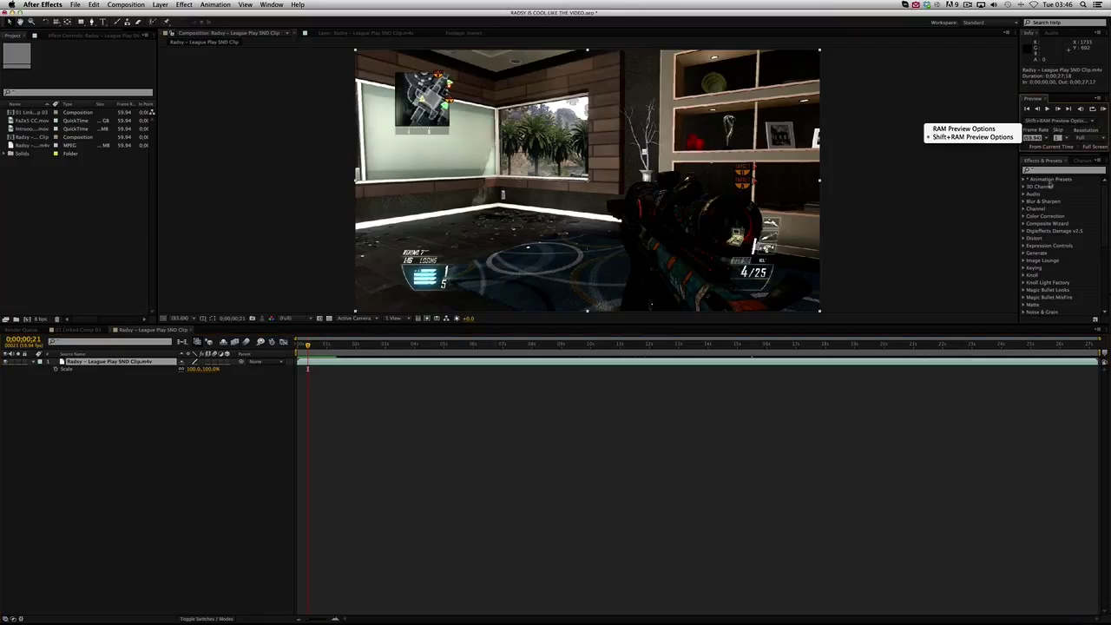
left_click(1106, 123)
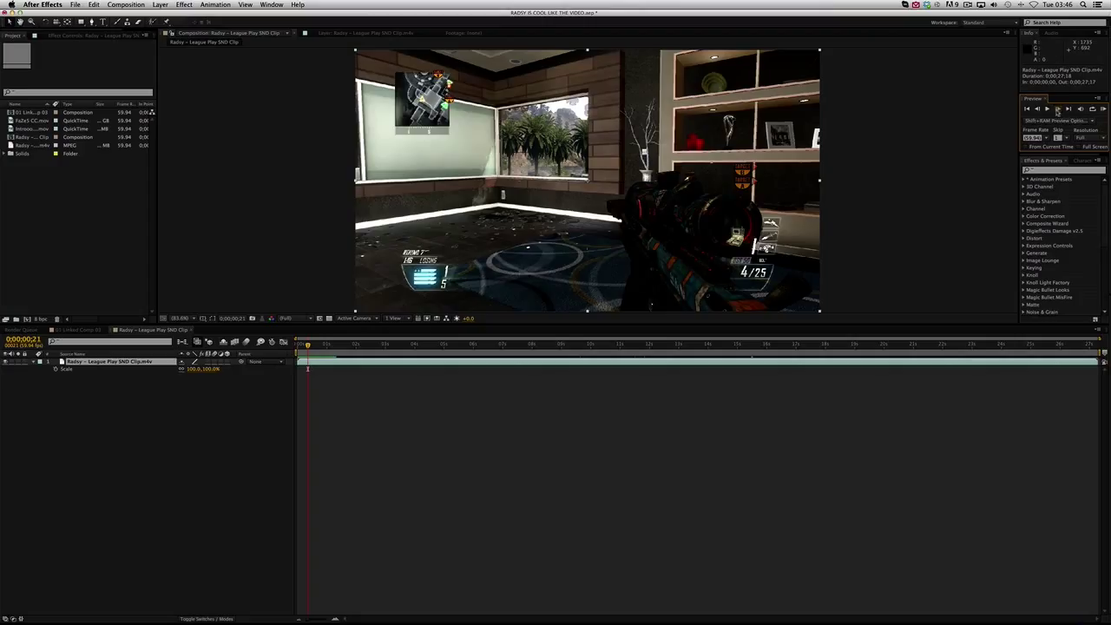
left_click(1058, 110)
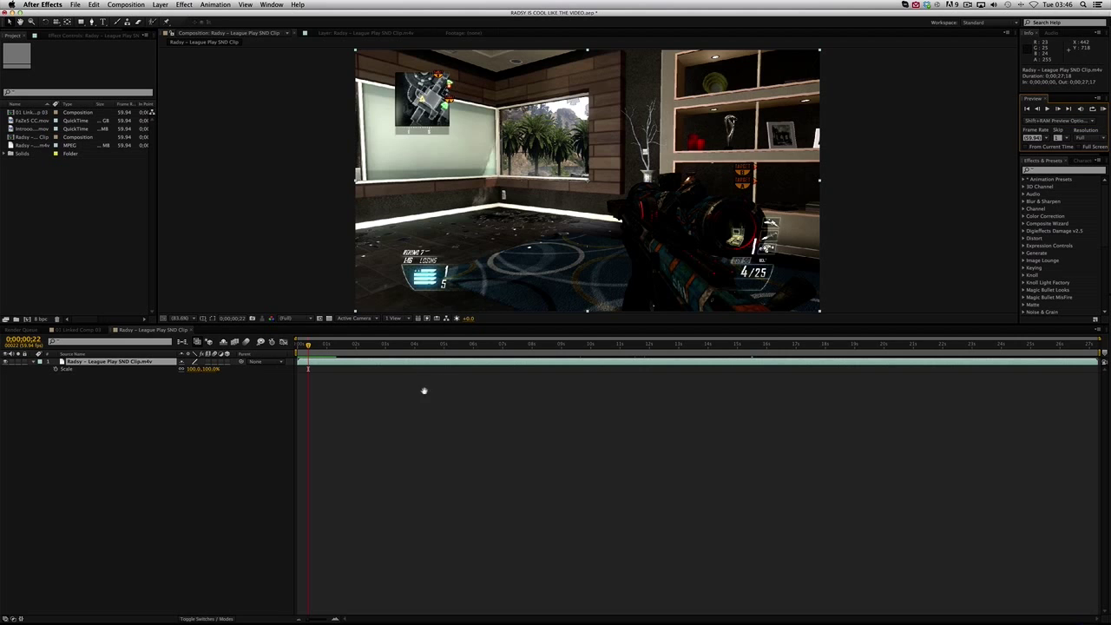
Play the composition with standard playback, pause at 0;00;01;32, and resume to check the playback speed
key("space")
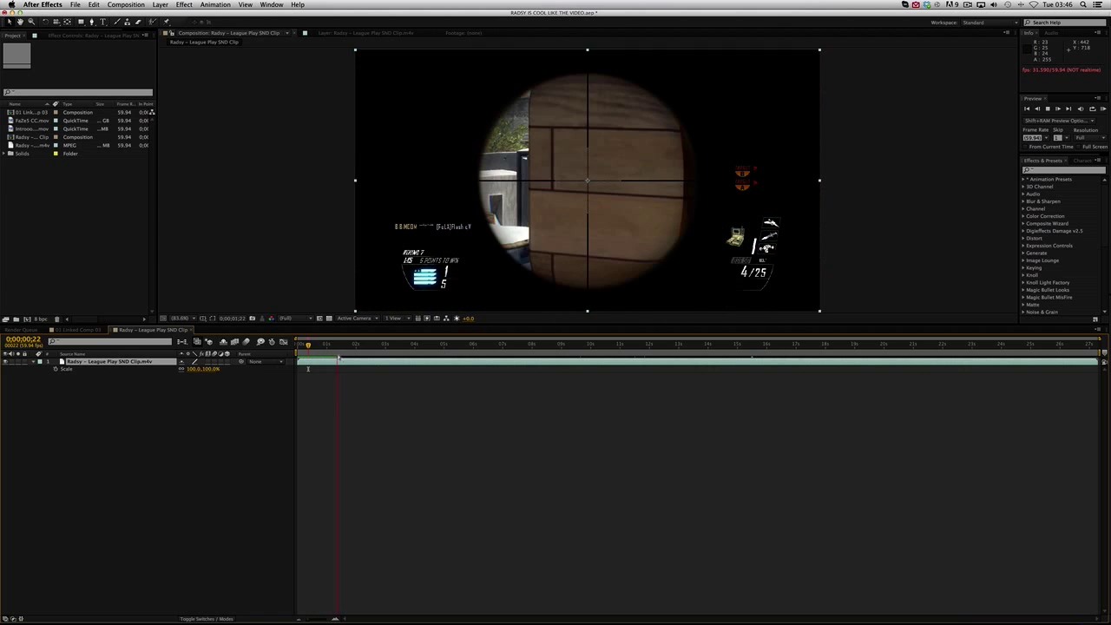
key("space")
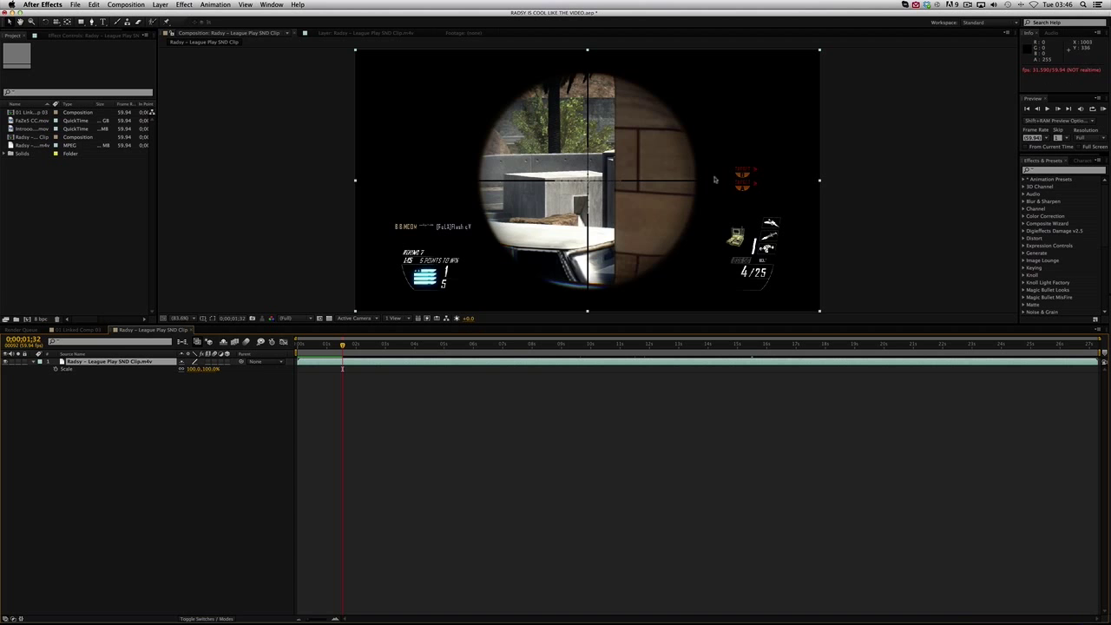
key("space")
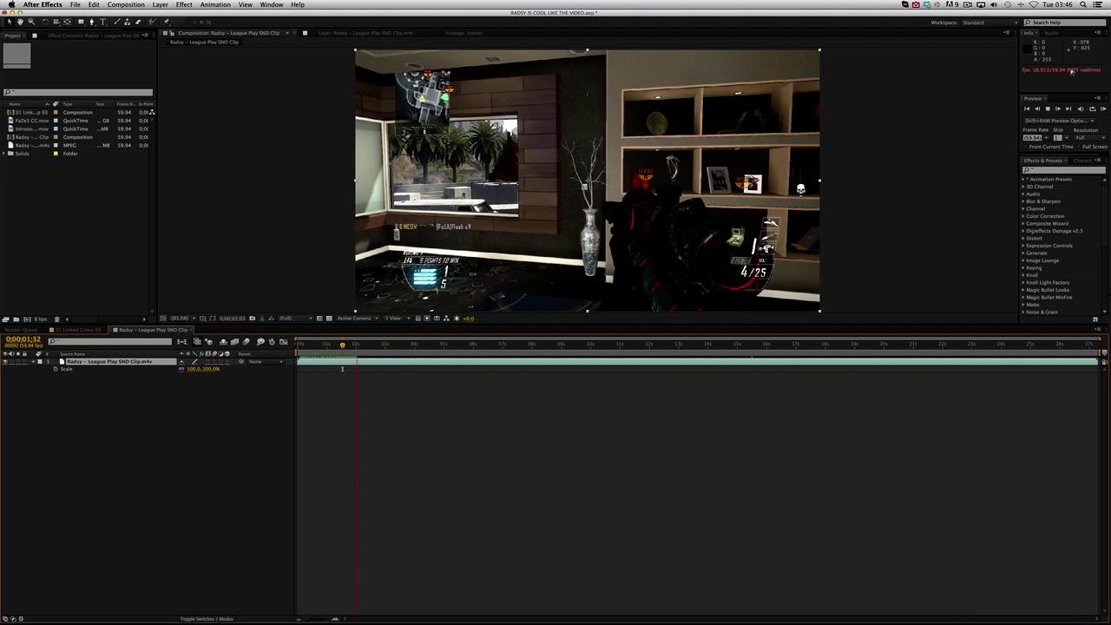
RAM preview the composition, stop it at 0;00;01;05, and restart the RAM preview to render more frames
left_click(1103, 109)
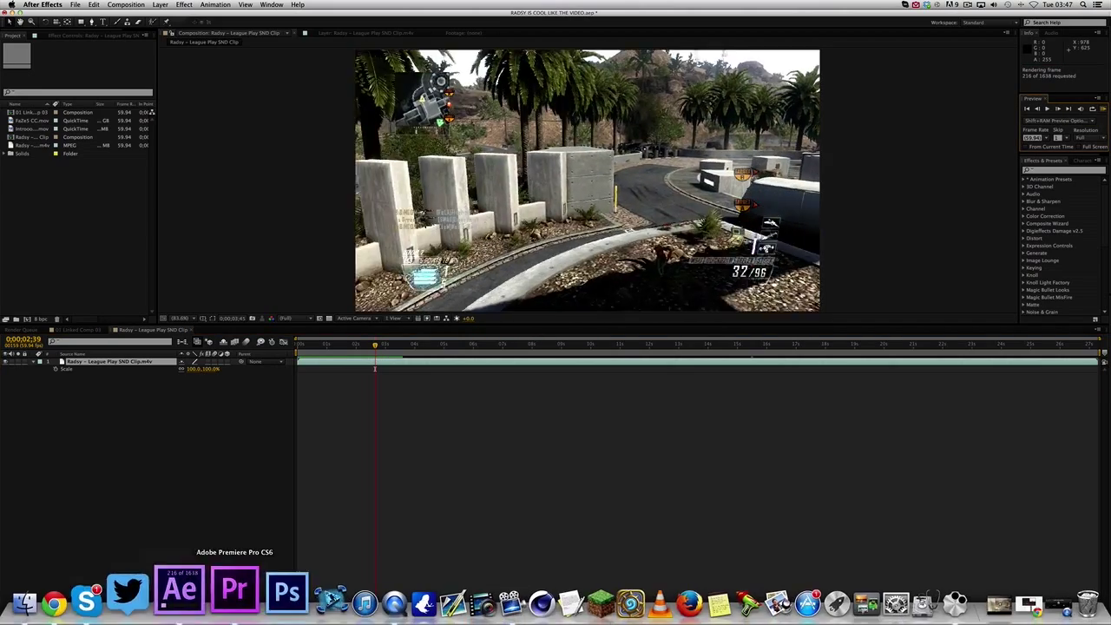
key("space")
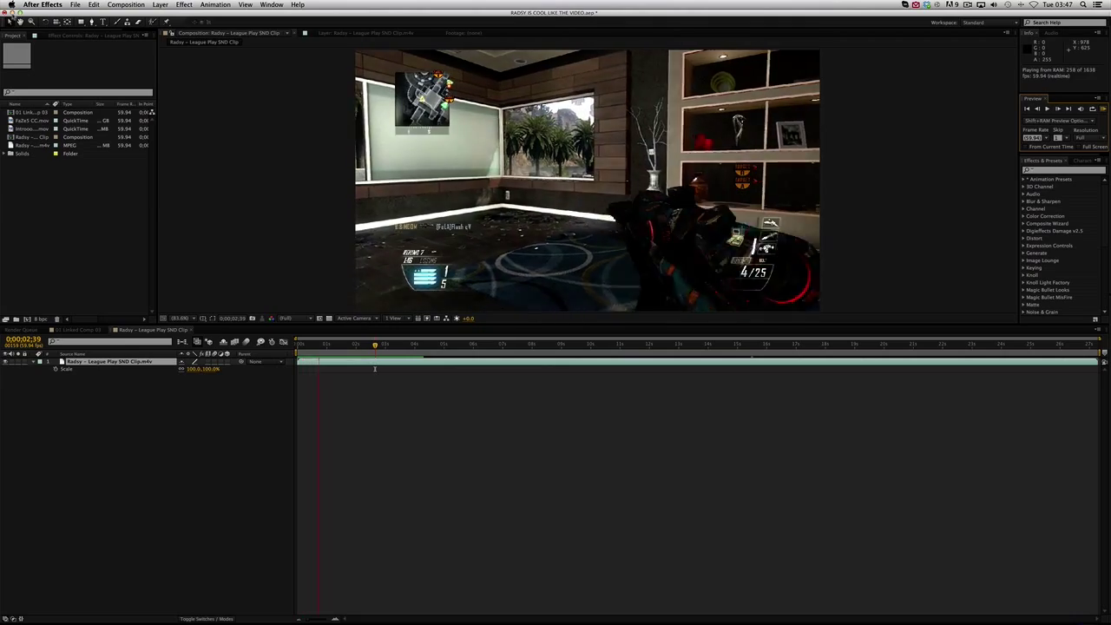
key("space")
left_click(1101, 110)
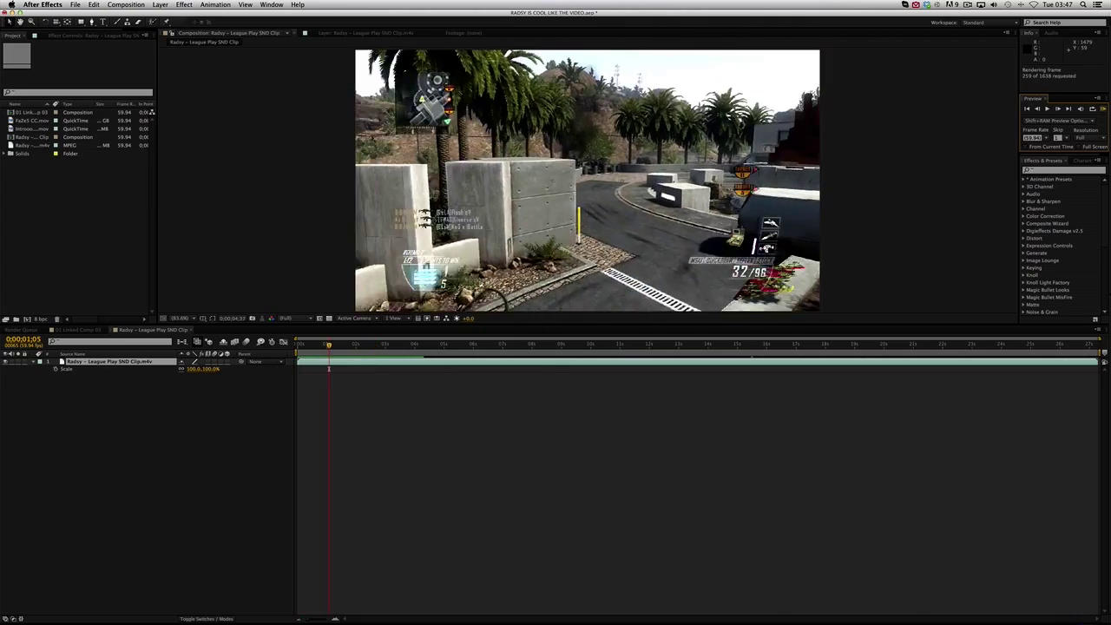
Switch to Chrome, open the Major League Gaming tab, and return to After Effects while the preview renders
left_click(113, 594)
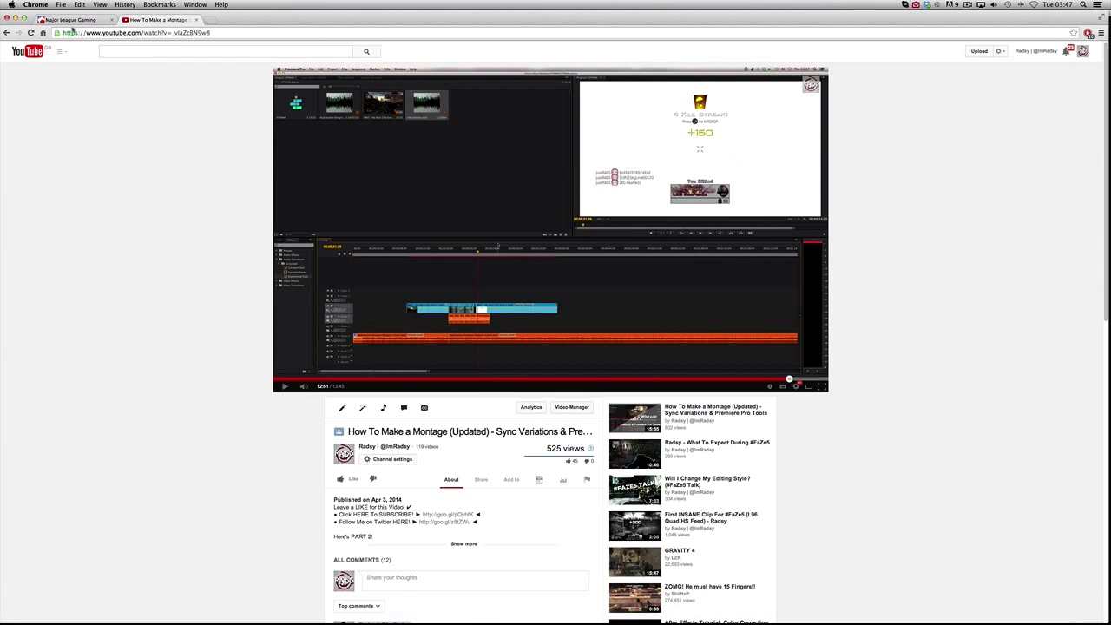
left_click(73, 19)
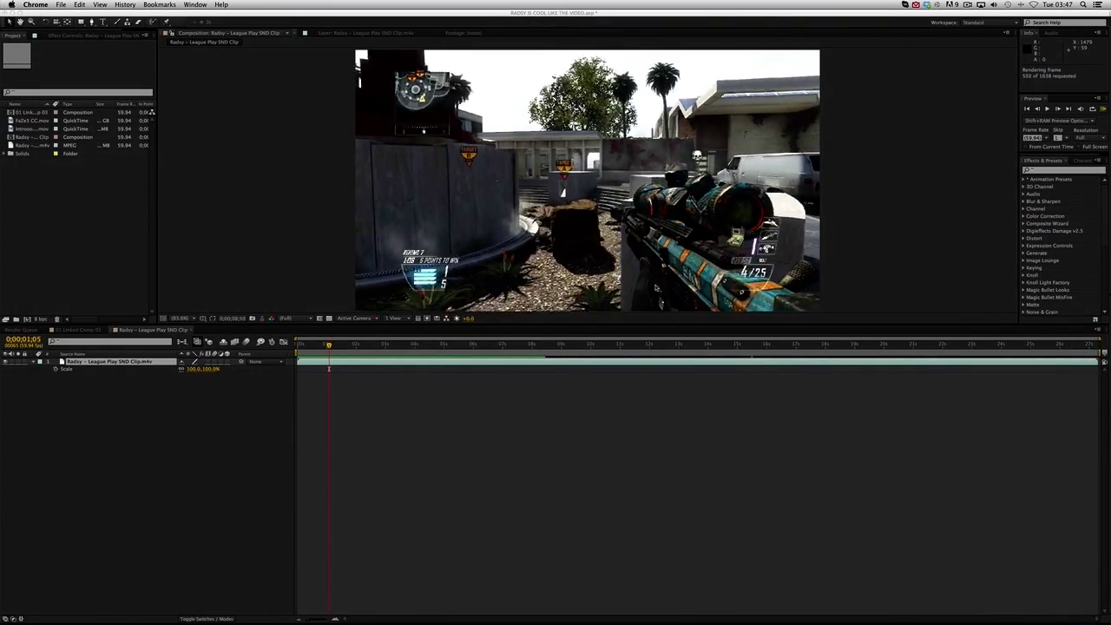
mouse_move(224, 613)
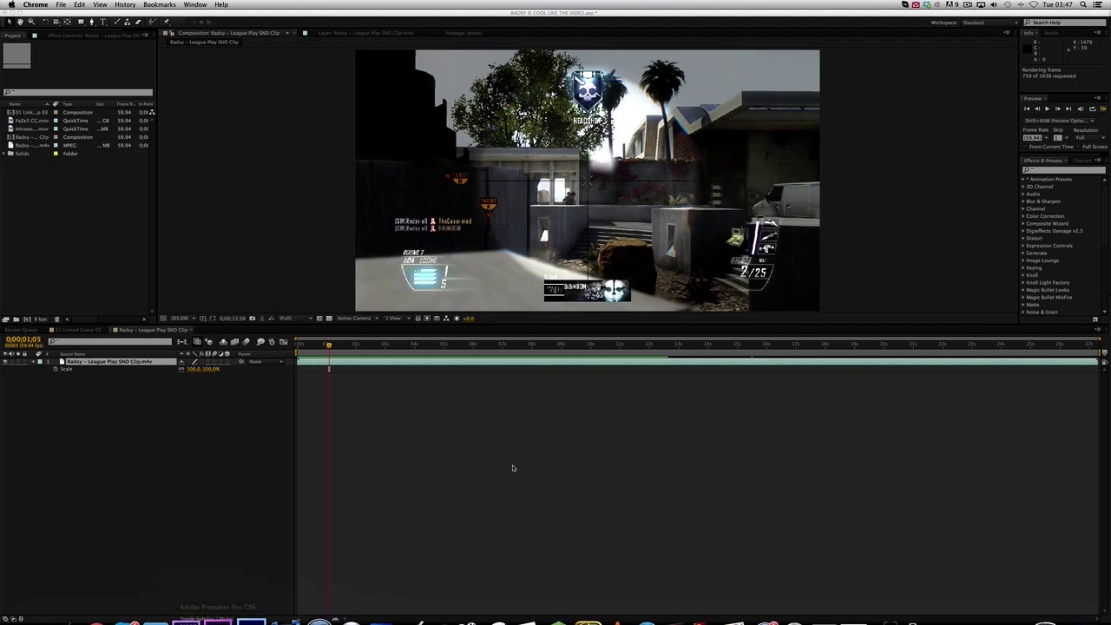
left_click(518, 451)
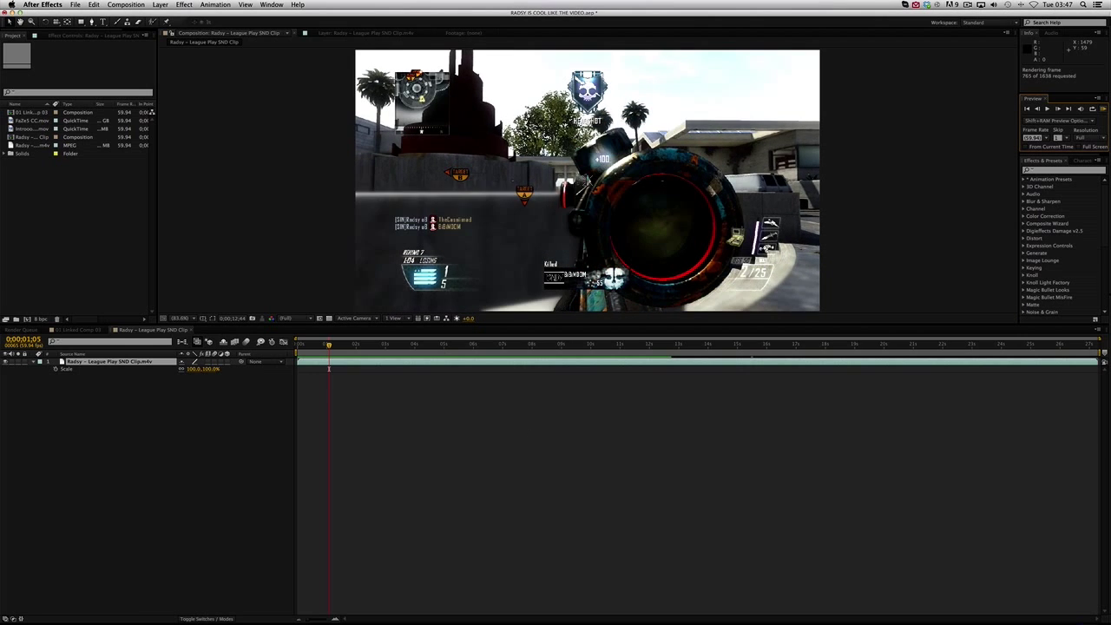
End the preview rendering, watch the rendered frames play from RAM, and stop playback at 0;00;00;14
left_click(1104, 109)
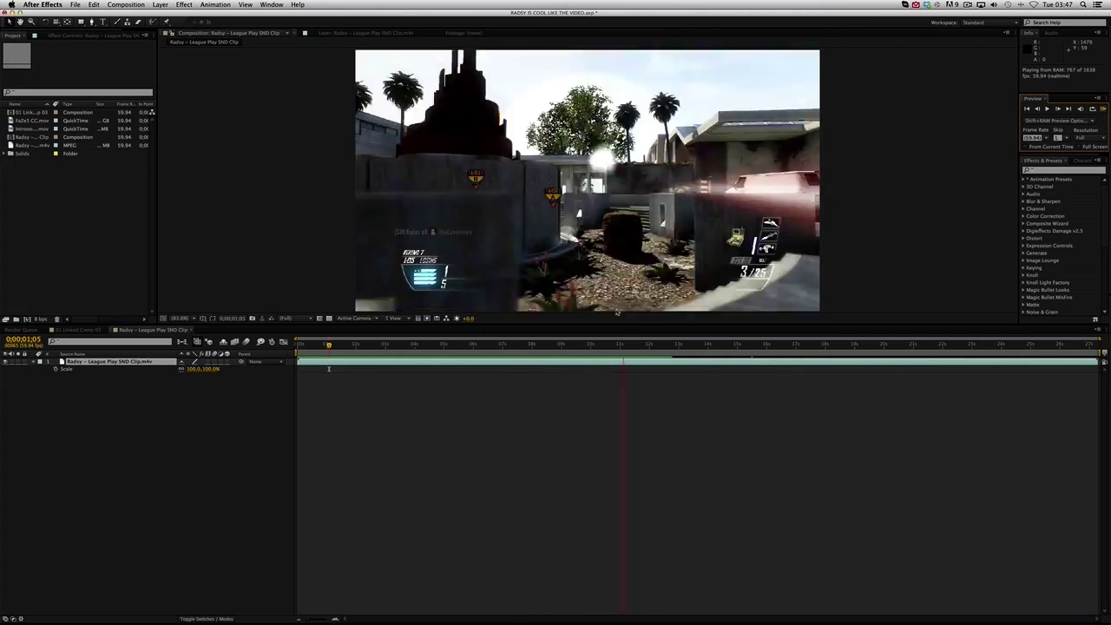
key("space")
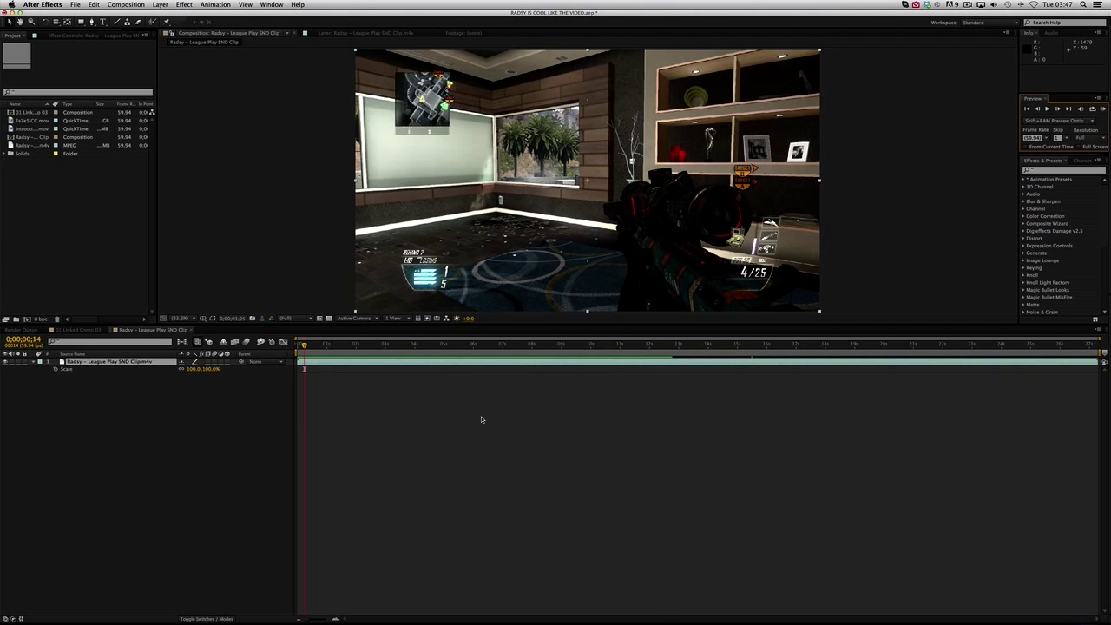
left_click(408, 405)
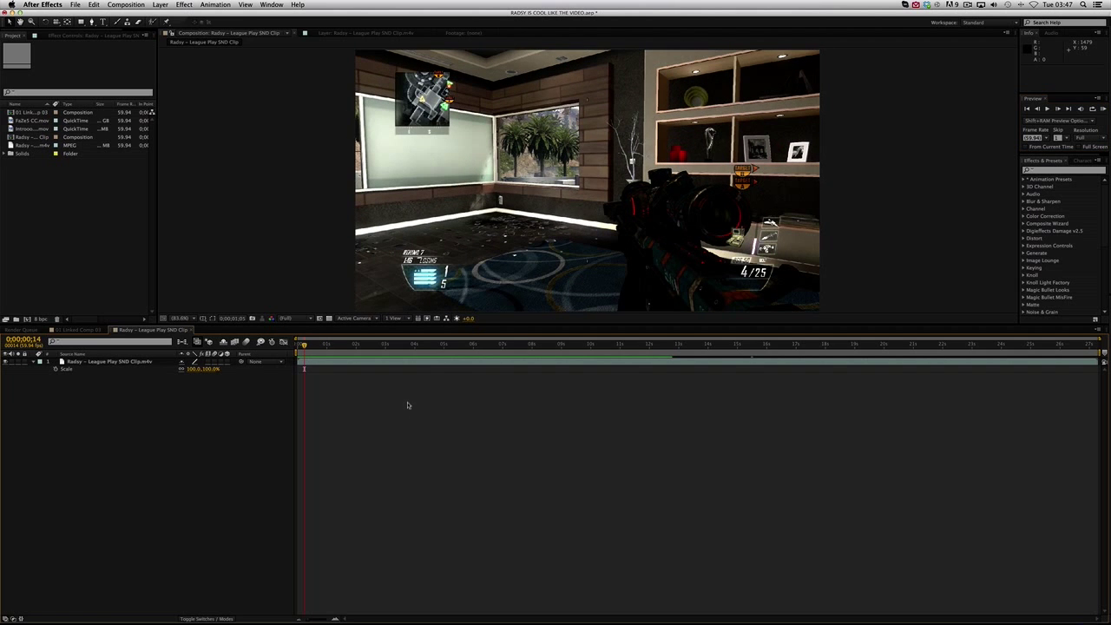
left_click(76, 5)
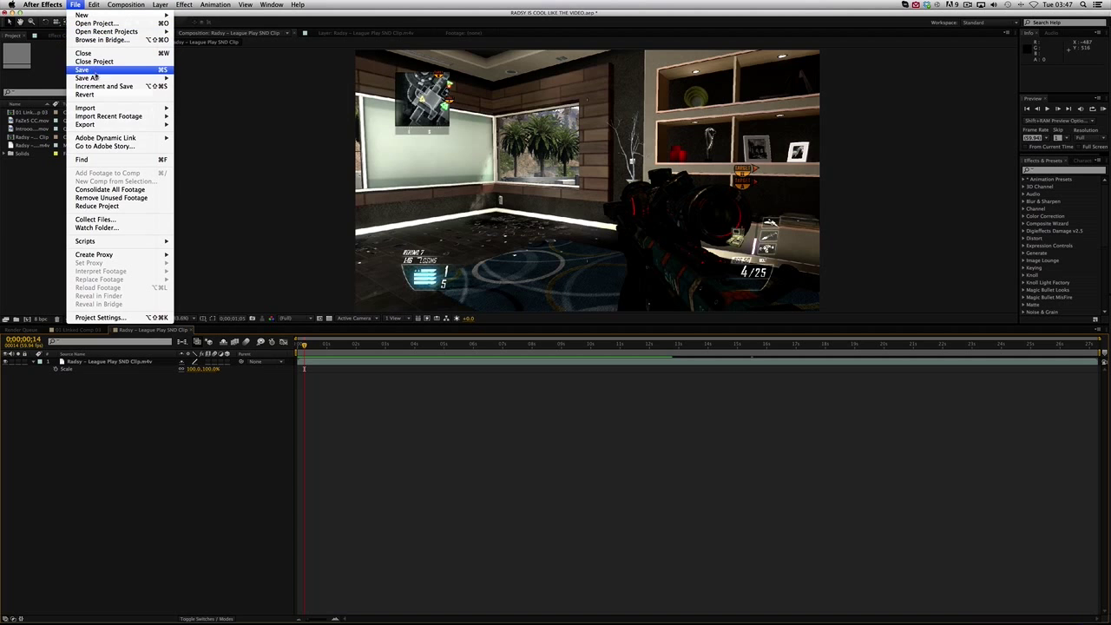
mouse_move(93, 6)
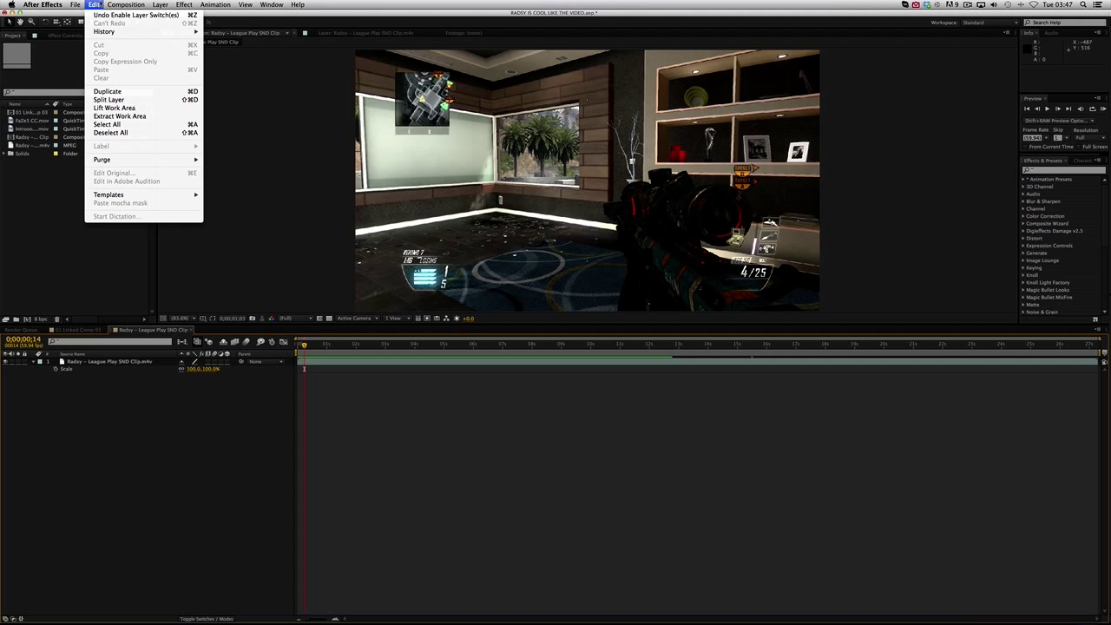
mouse_move(161, 5)
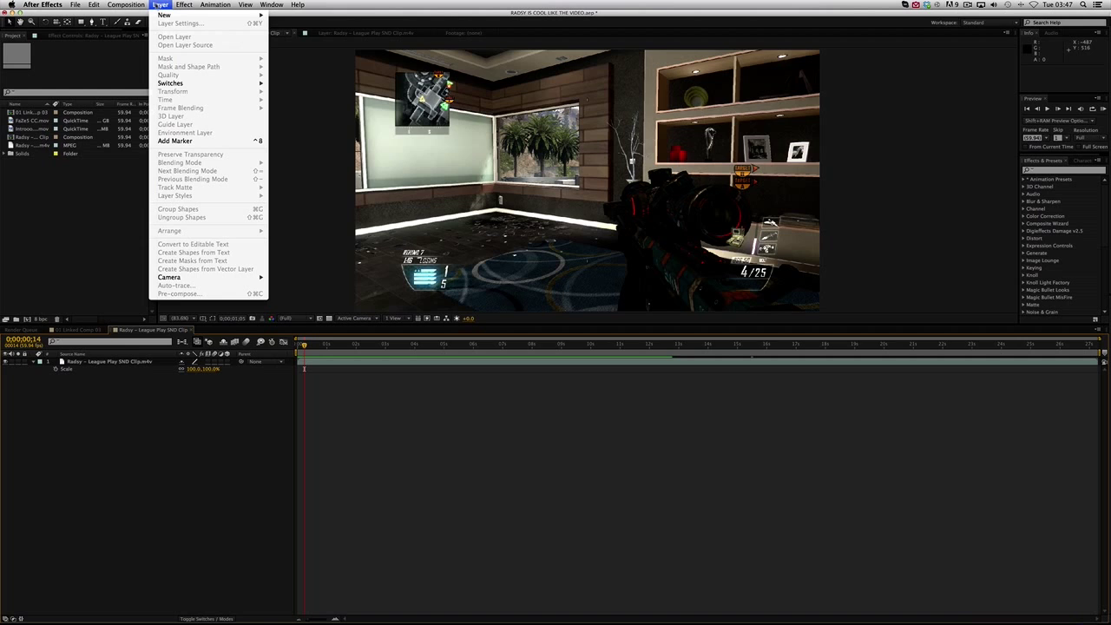
left_click(393, 475)
left_click(967, 5)
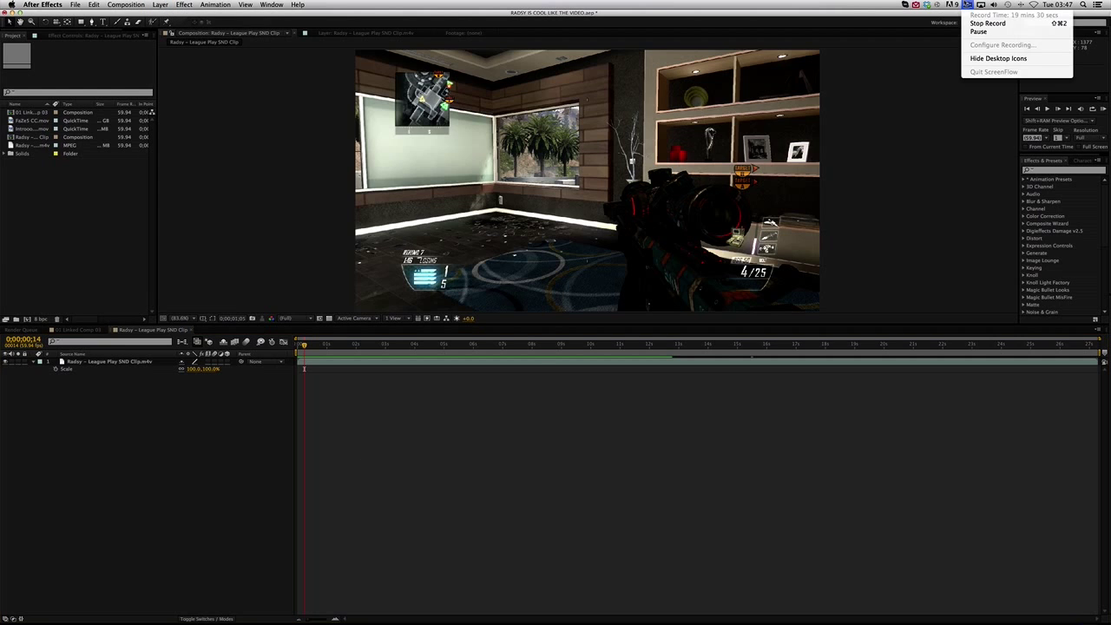
key("Escape")
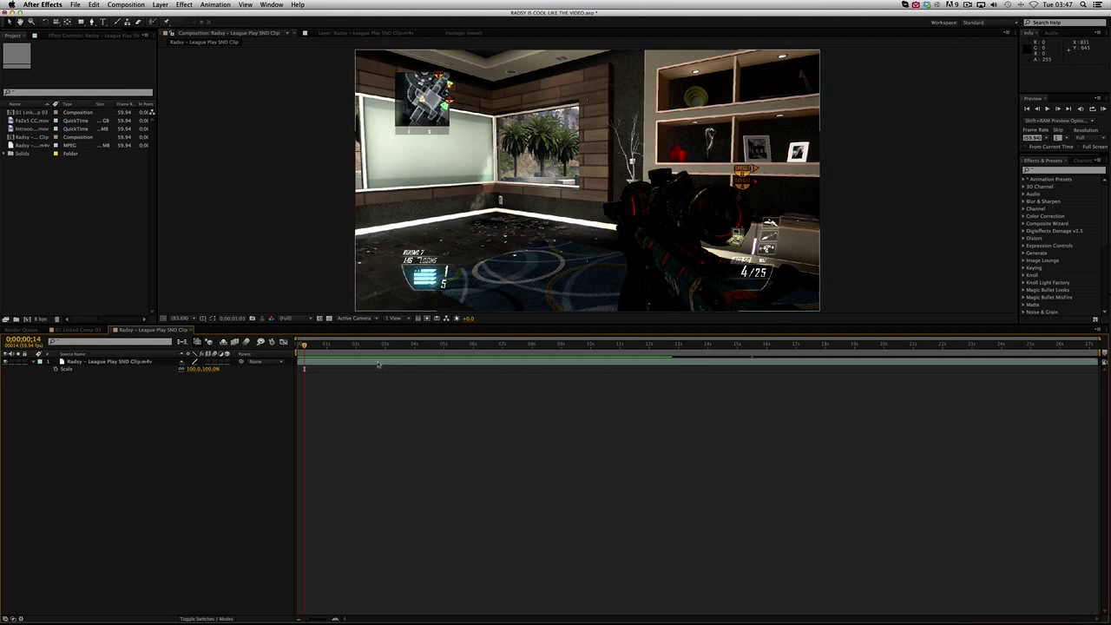
Move the playhead to 0;00;05;24 and lower the composition viewer's exposure to -0.4
left_click_drag(304, 344, 456, 348)
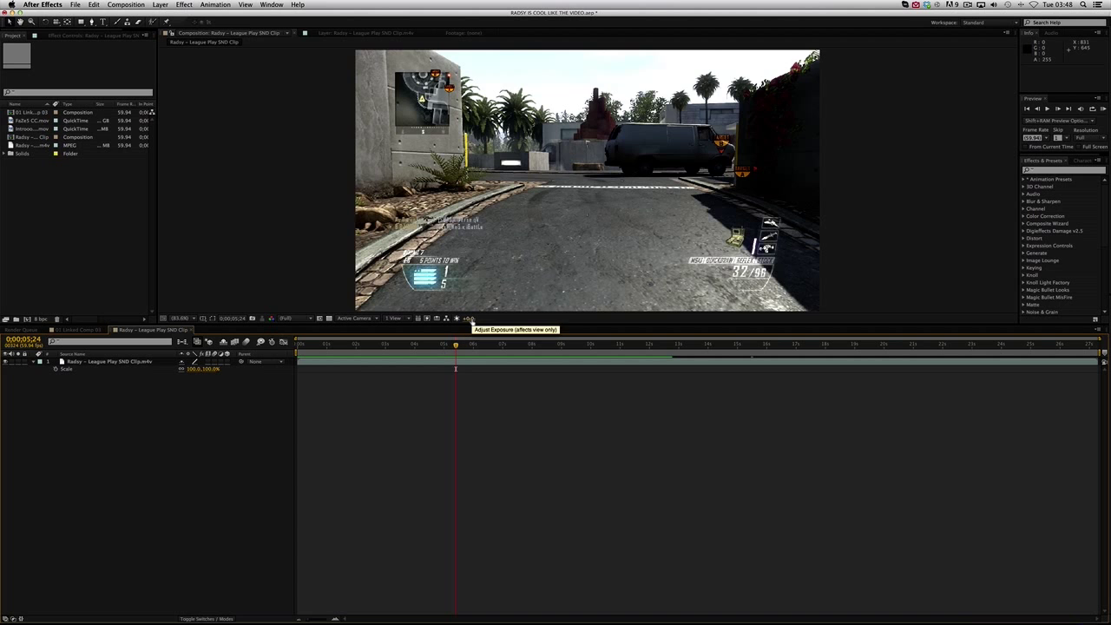
mouse_move(471, 321)
left_mouse_down()
mouse_move(447, 321)
mouse_move(466, 320)
left_mouse_up()
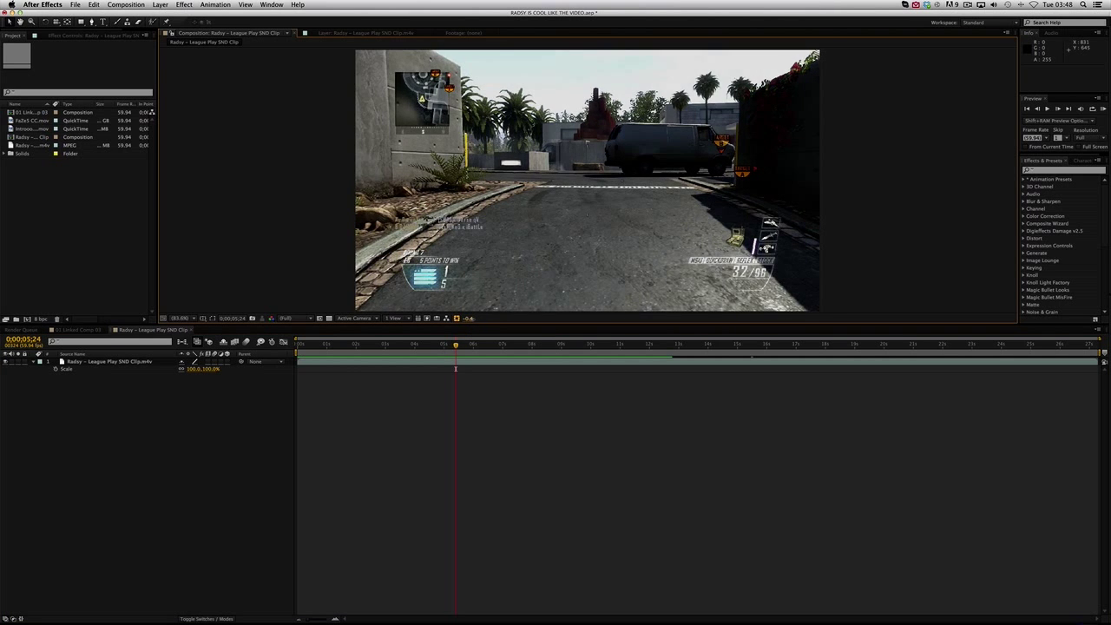
left_click(402, 319)
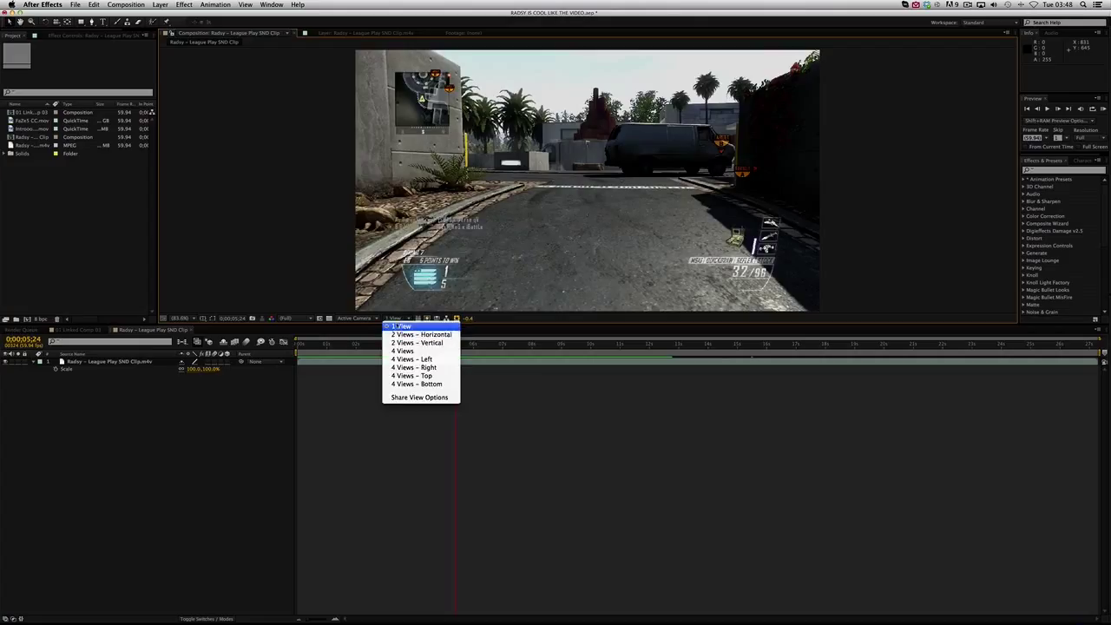
left_click(364, 318)
Reset the composition viewer's exposure to 0
left_click(469, 318)
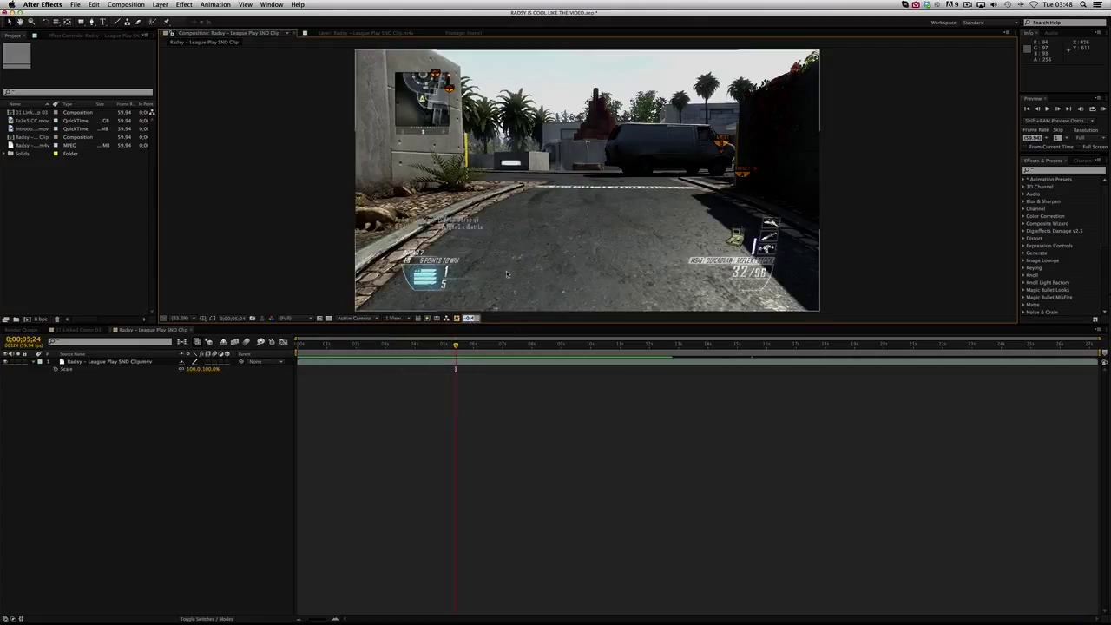
type("0")
key("Return")
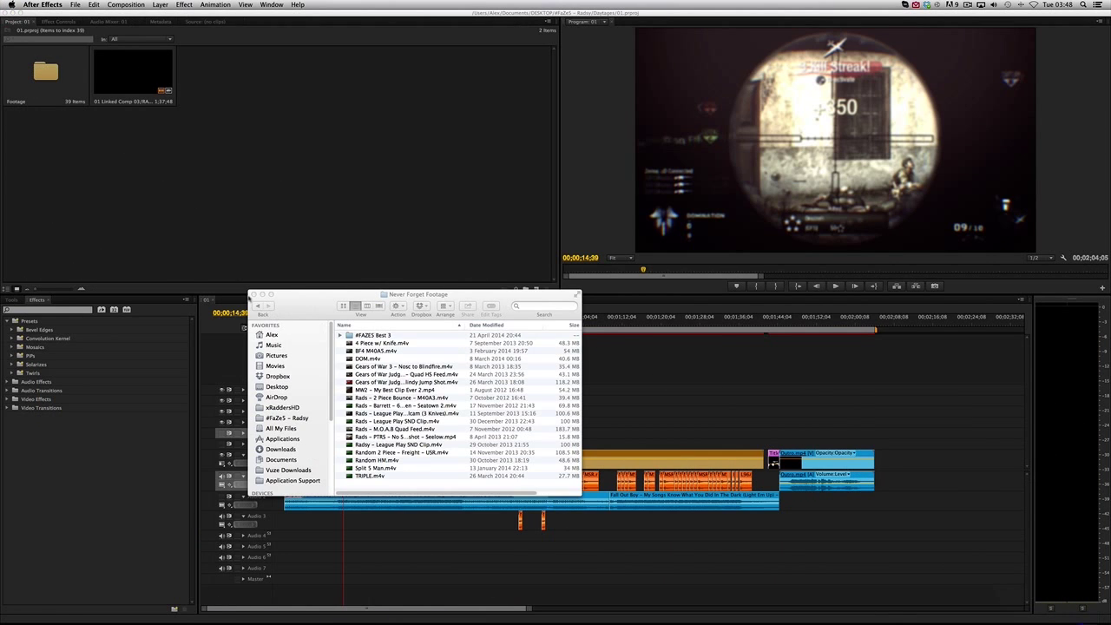
Close the Never Forget Footage folder window and switch to the montage sequence in Premiere Pro
left_click(252, 294)
left_click(334, 382)
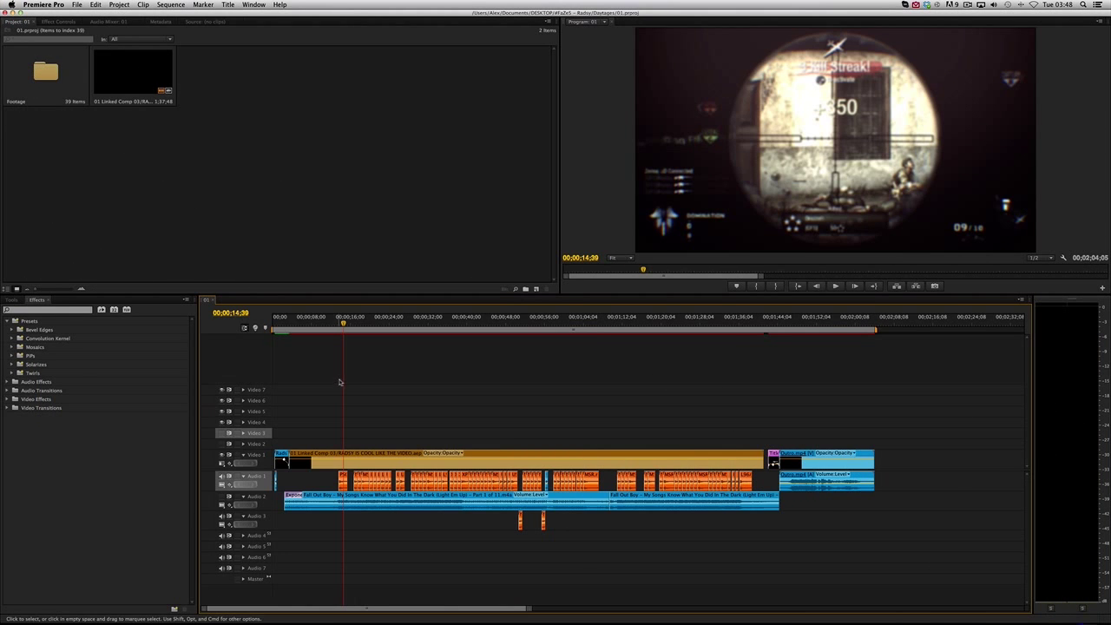
mouse_move(476, 607)
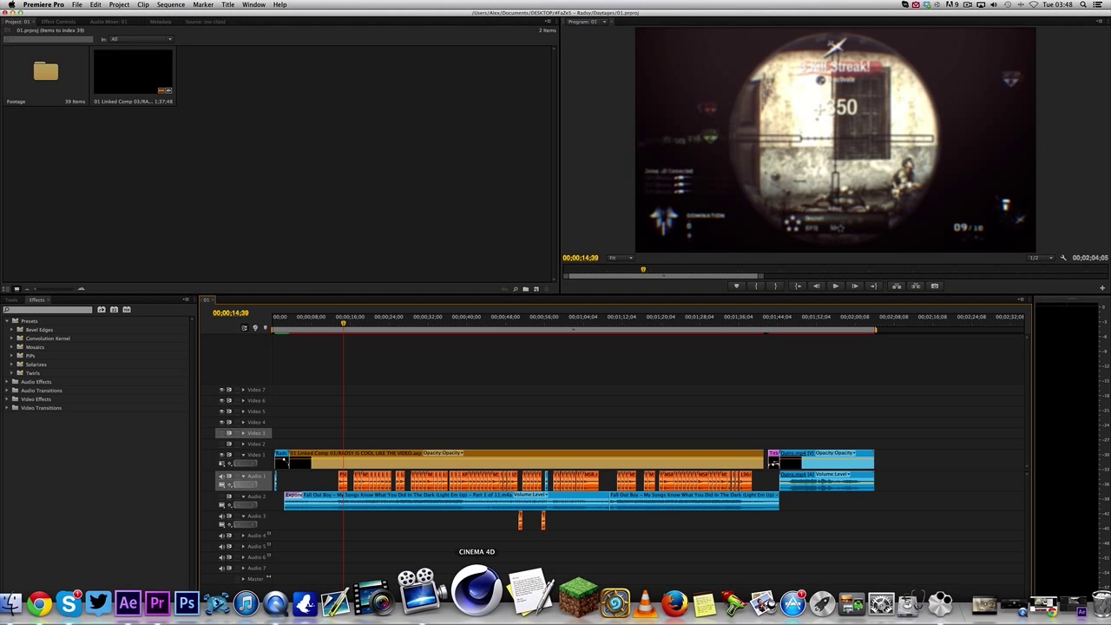